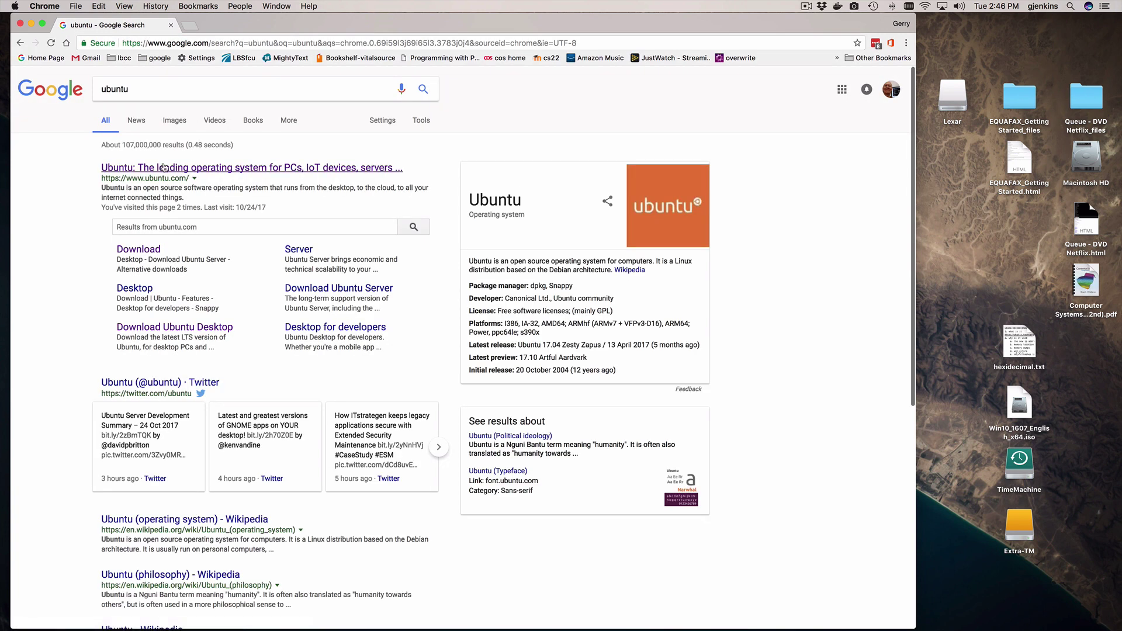
- Open the Ubuntu website from the search results and go to its Ubuntu Desktop download page
left_click(164, 168)
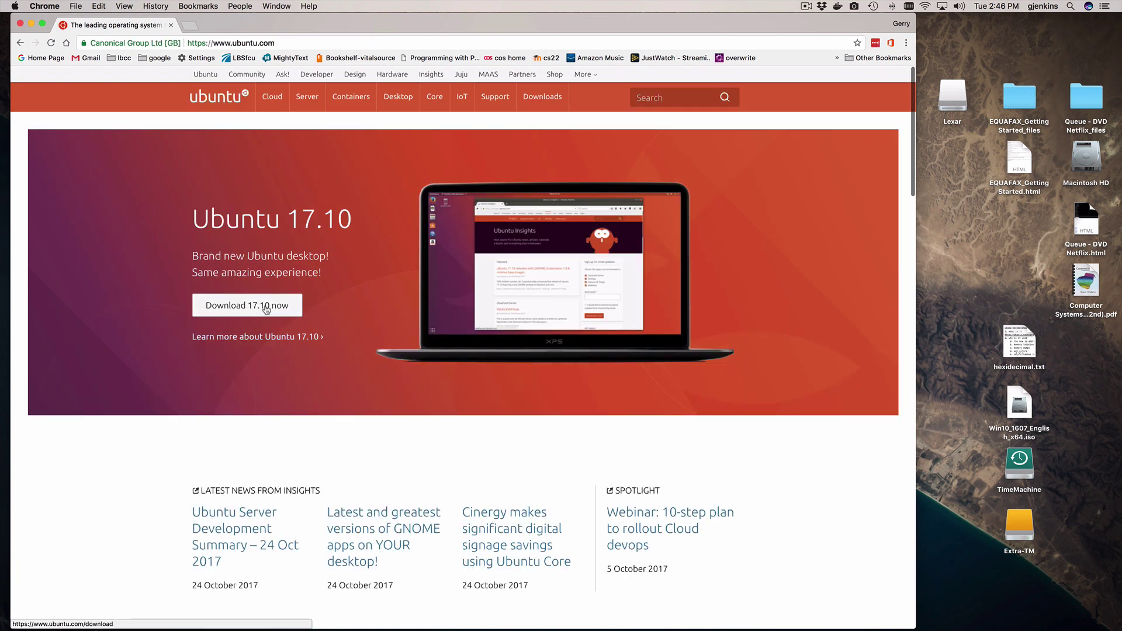
left_click(261, 310)
scroll(265, 309, "down", 3)
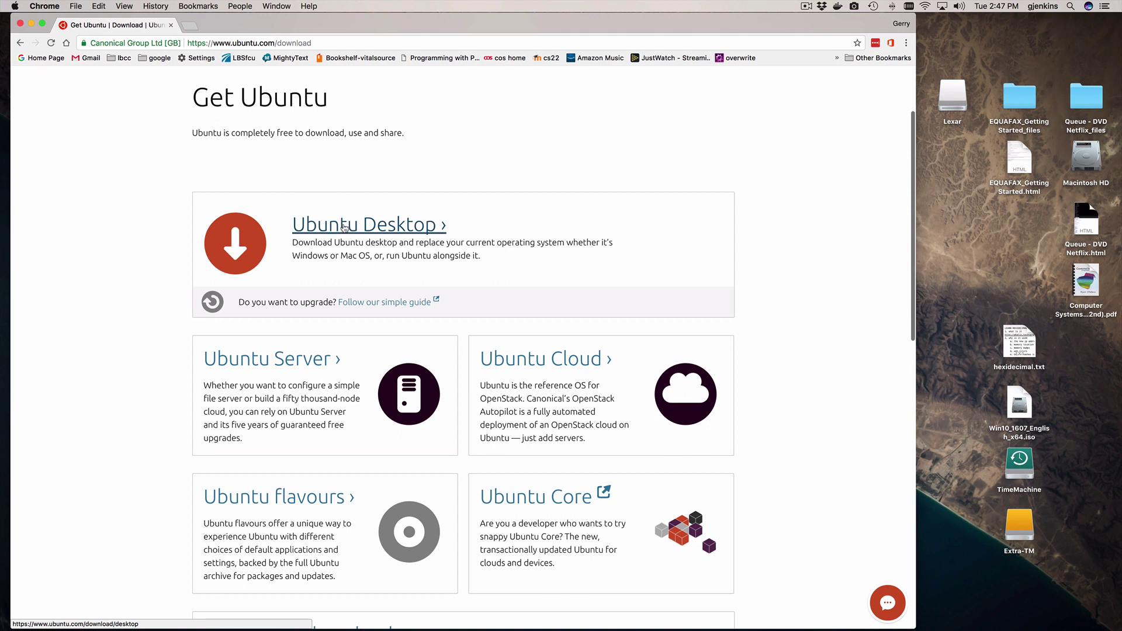
left_click(388, 227)
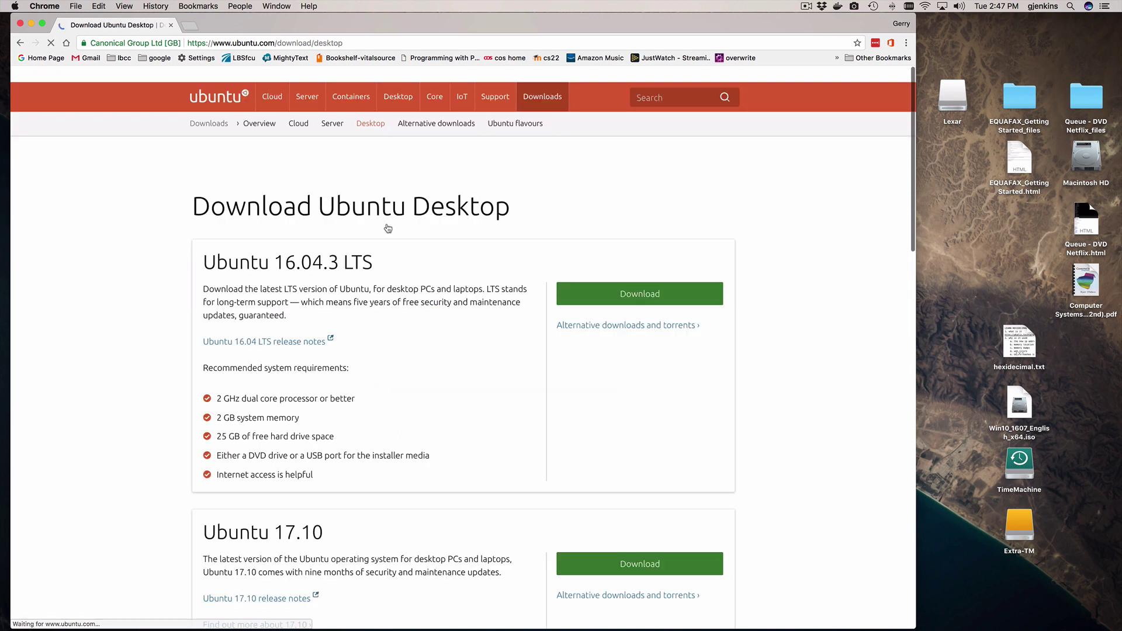
- Choose Ubuntu 17.10 for download and continue past the contribution page without donating
scroll(388, 228, "down", 4)
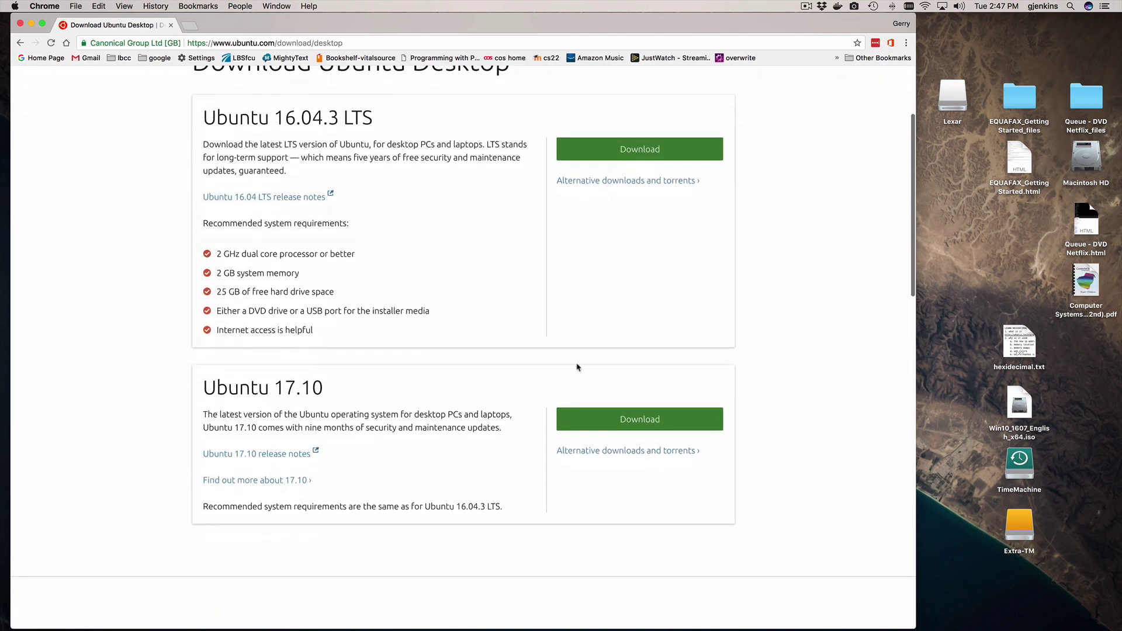
left_click(633, 420)
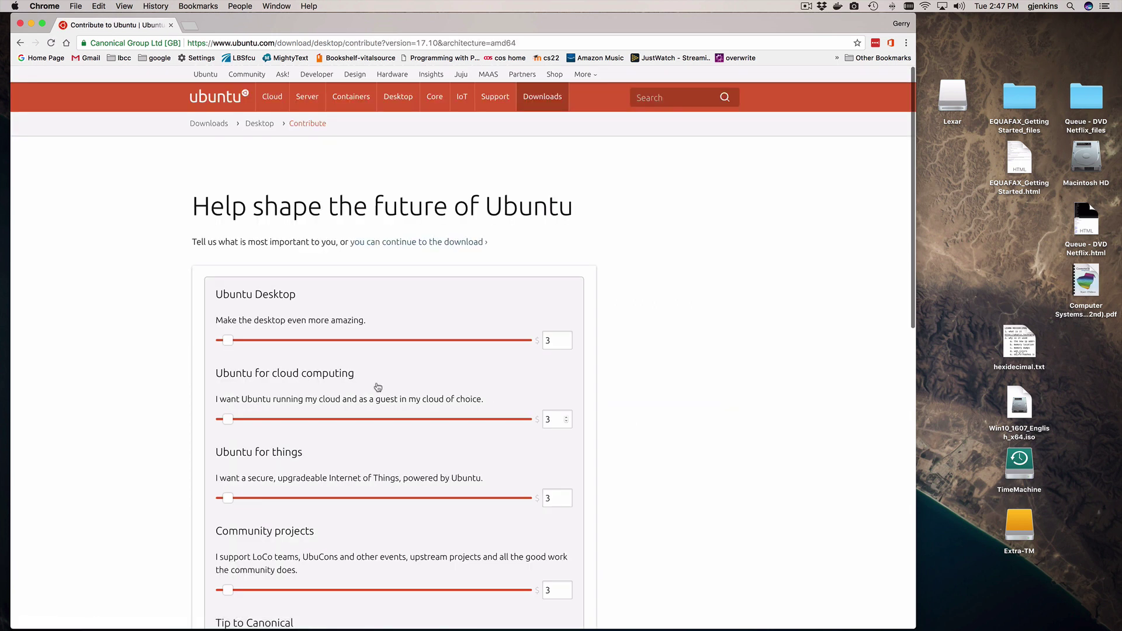
scroll(378, 381, "down", 3)
scroll(377, 381, "up", 3)
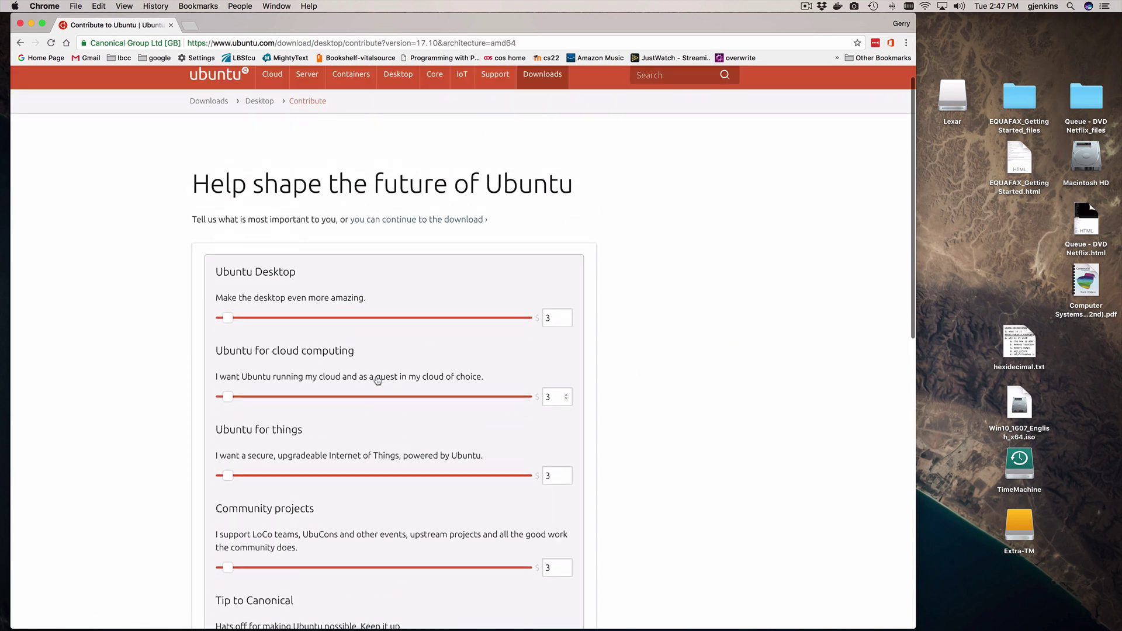
left_click(420, 221)
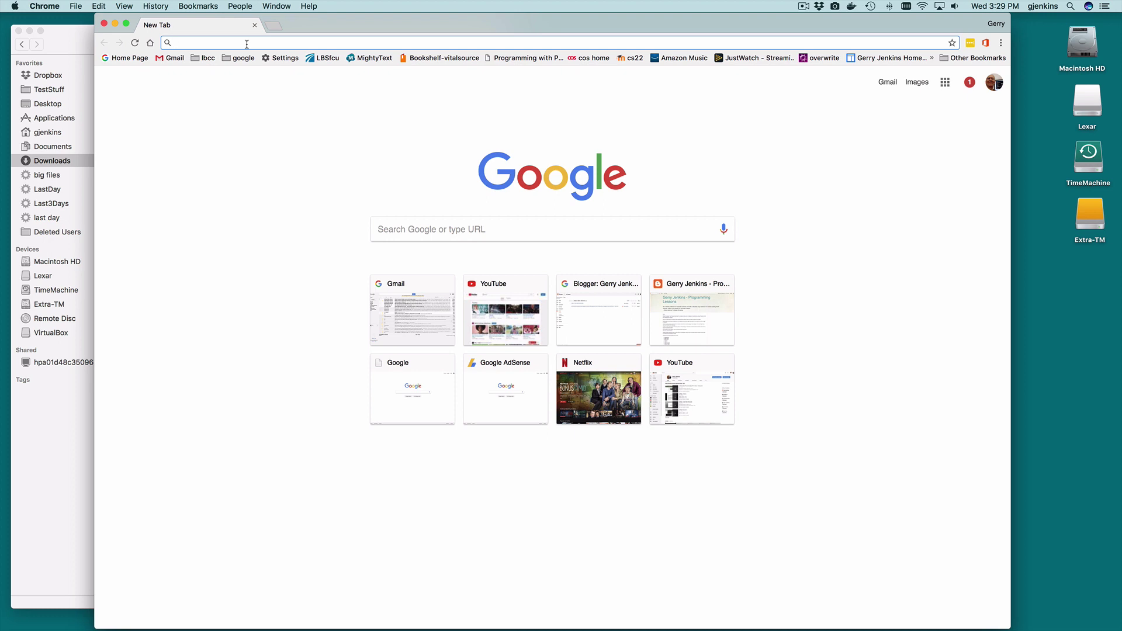
- Go to virtualbox.org and open the VirtualBox 5.2 download page
type("virtualbox.org")
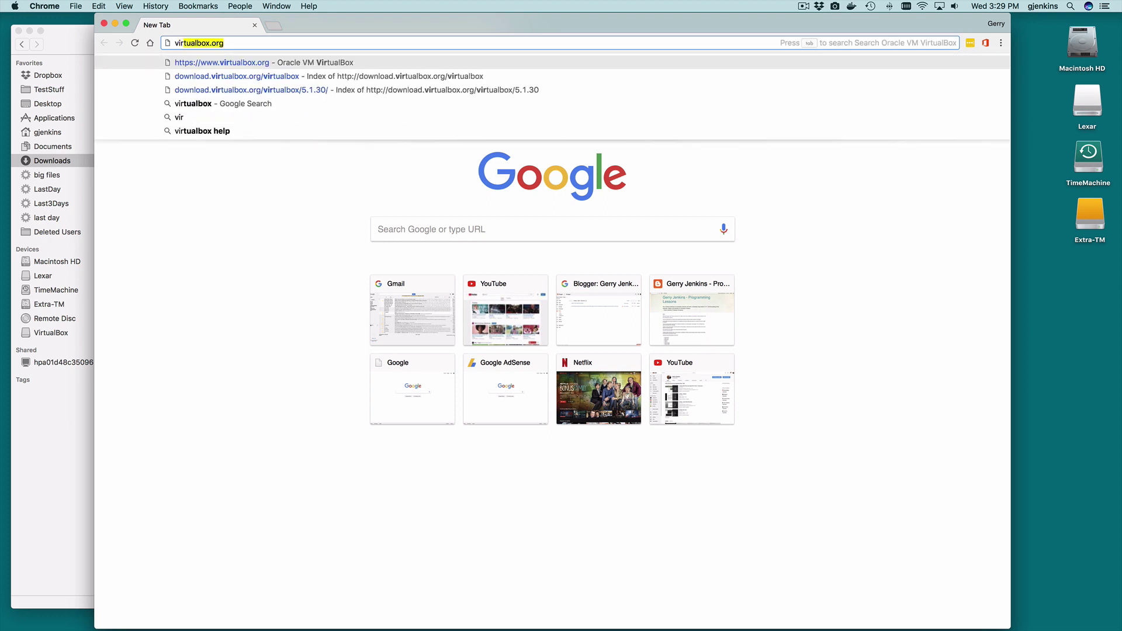
key("Return")
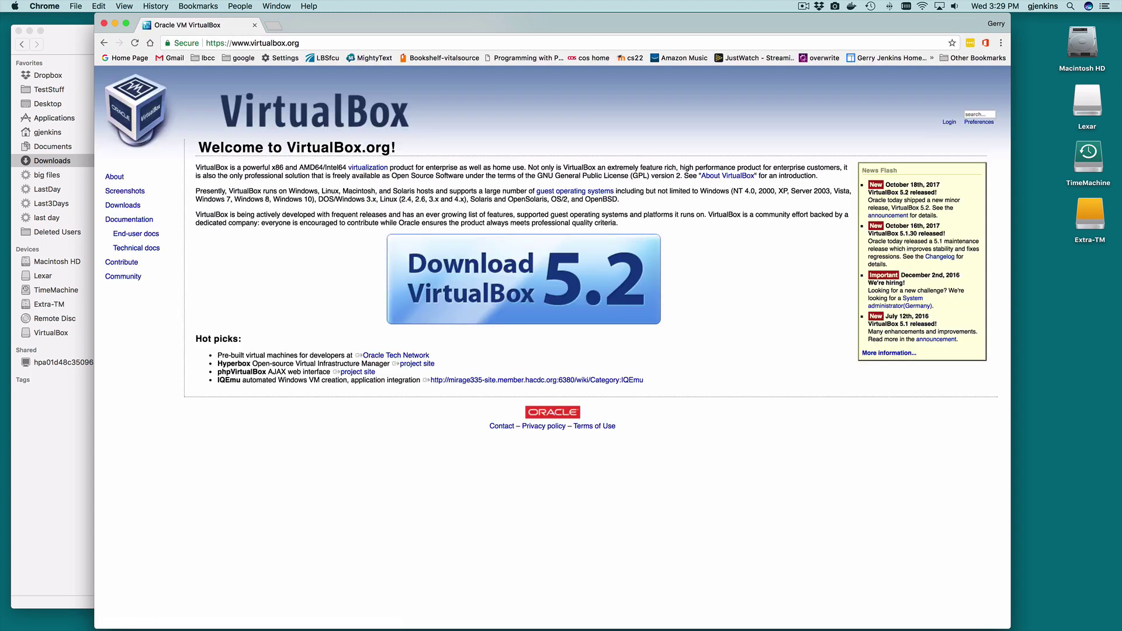
left_click(536, 285)
- Download the VirtualBox 5.2.0 package for OS X hosts and set the file to open when done
left_click_drag(440, 221, 367, 226)
triple_click(266, 253)
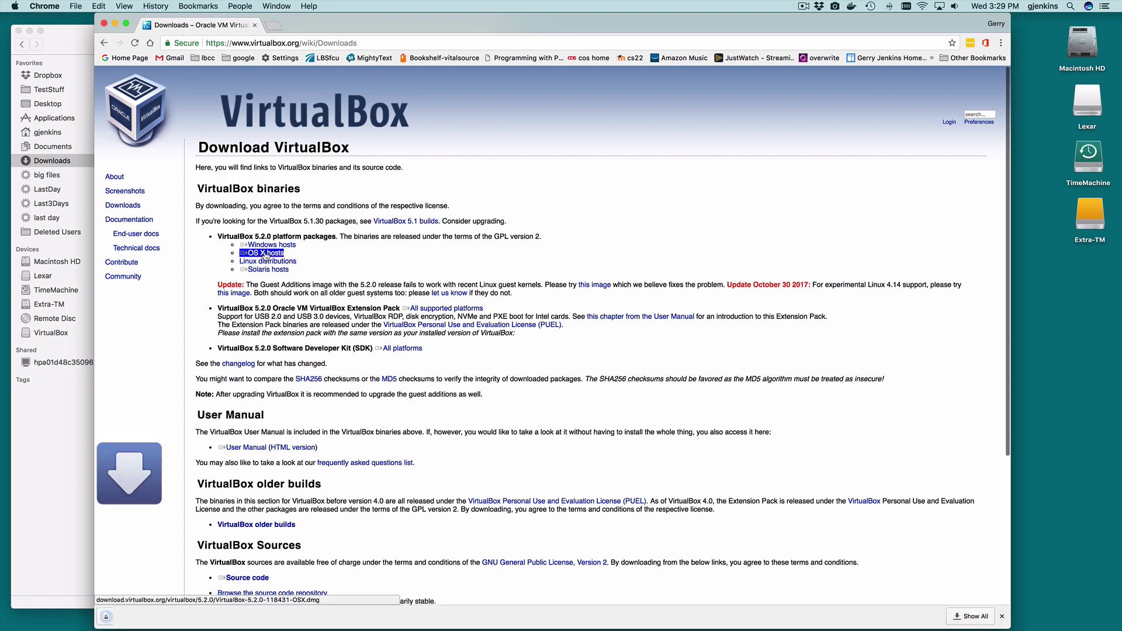
triple_click(229, 528)
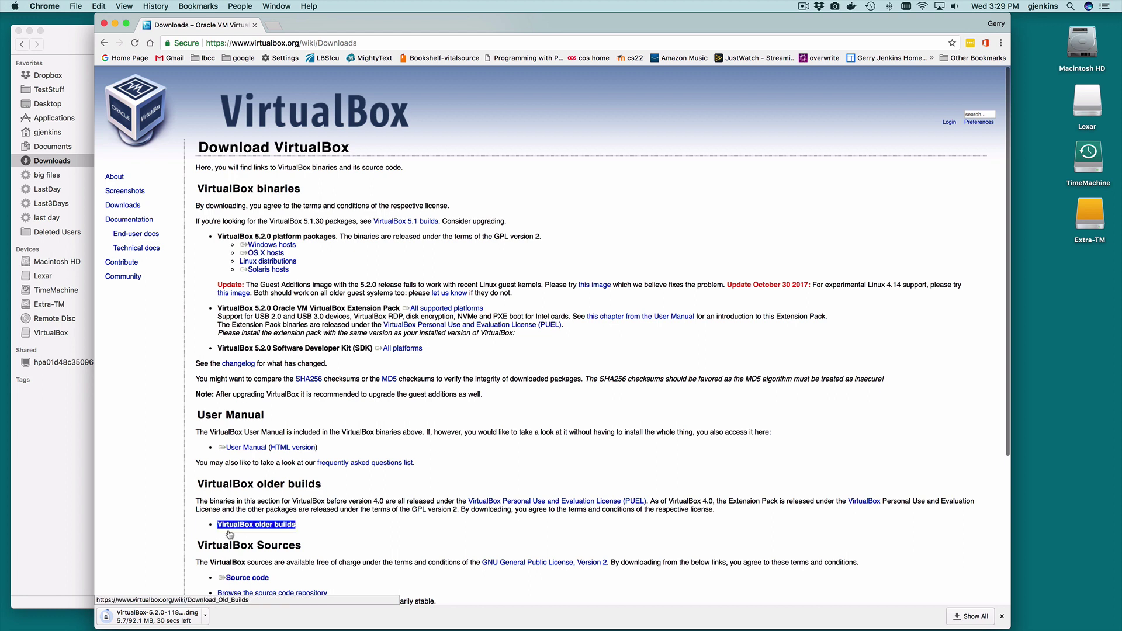
left_click(204, 615)
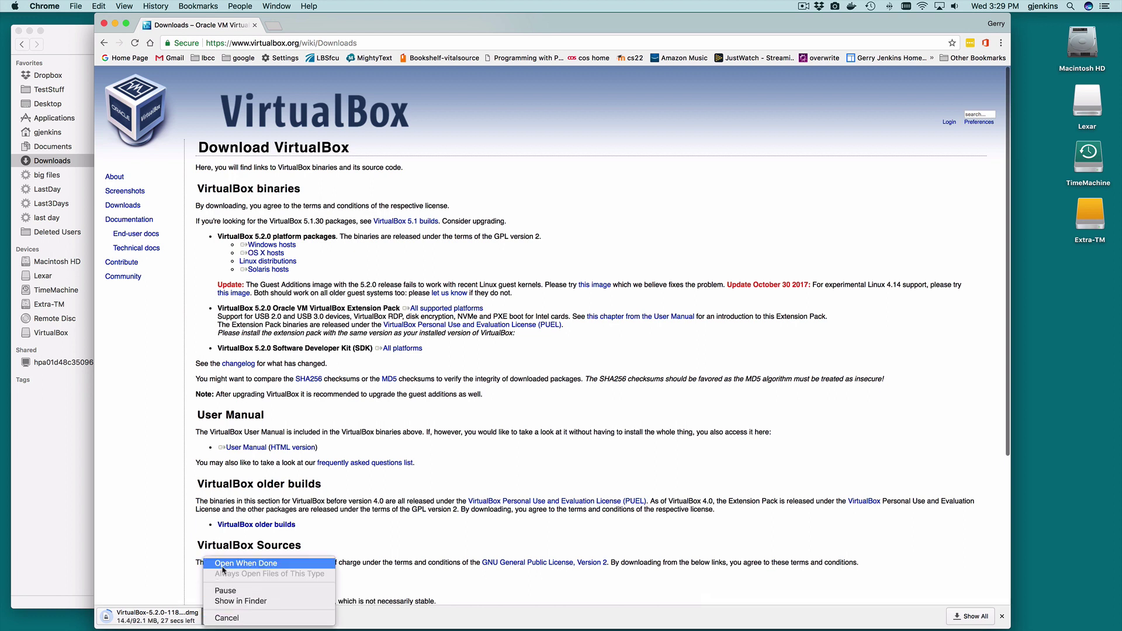
left_click(225, 564)
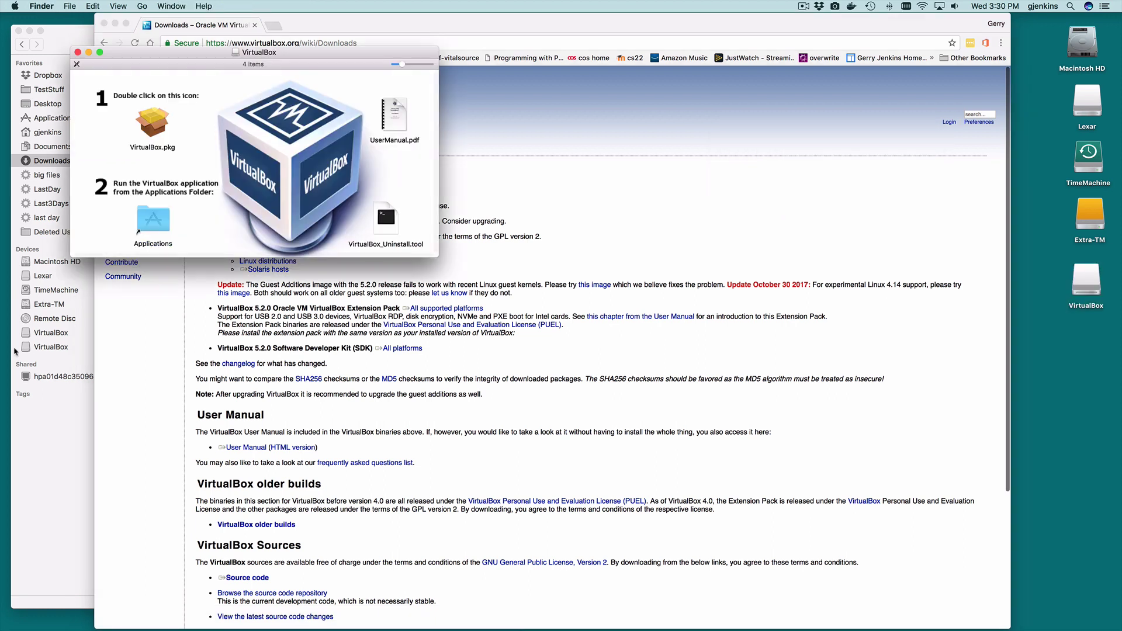
- Run VirtualBox.pkg, proceed with the standard installation on Macintosh HD and authorize it with the account password
left_click(154, 127)
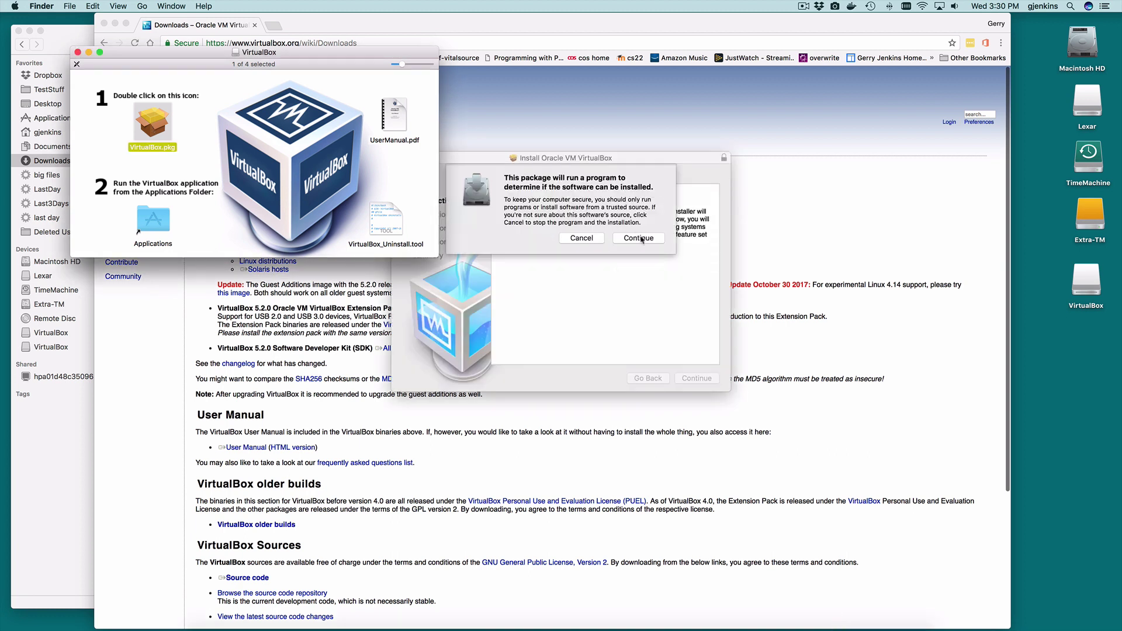
left_click(641, 239)
left_click(693, 378)
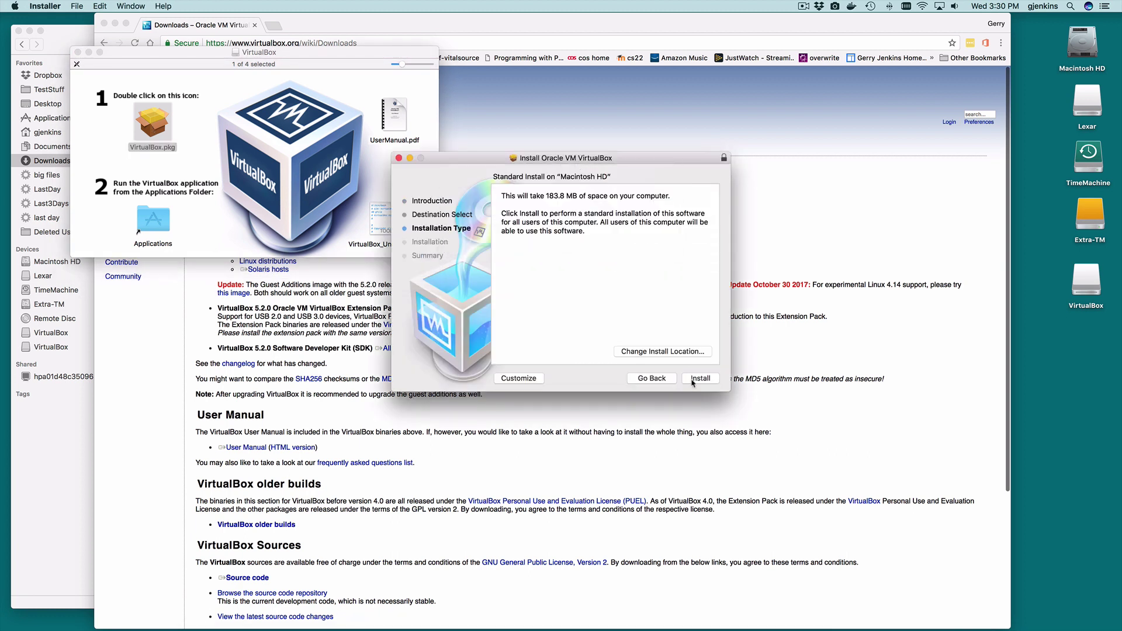
left_click(692, 380)
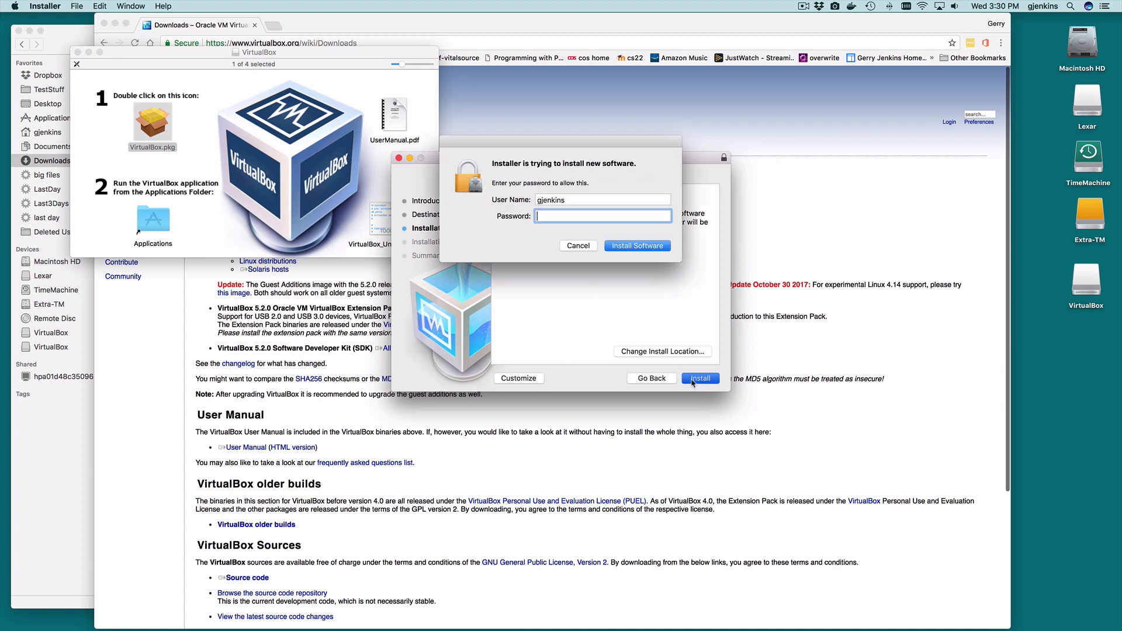
type("••••••••••••")
left_click(646, 248)
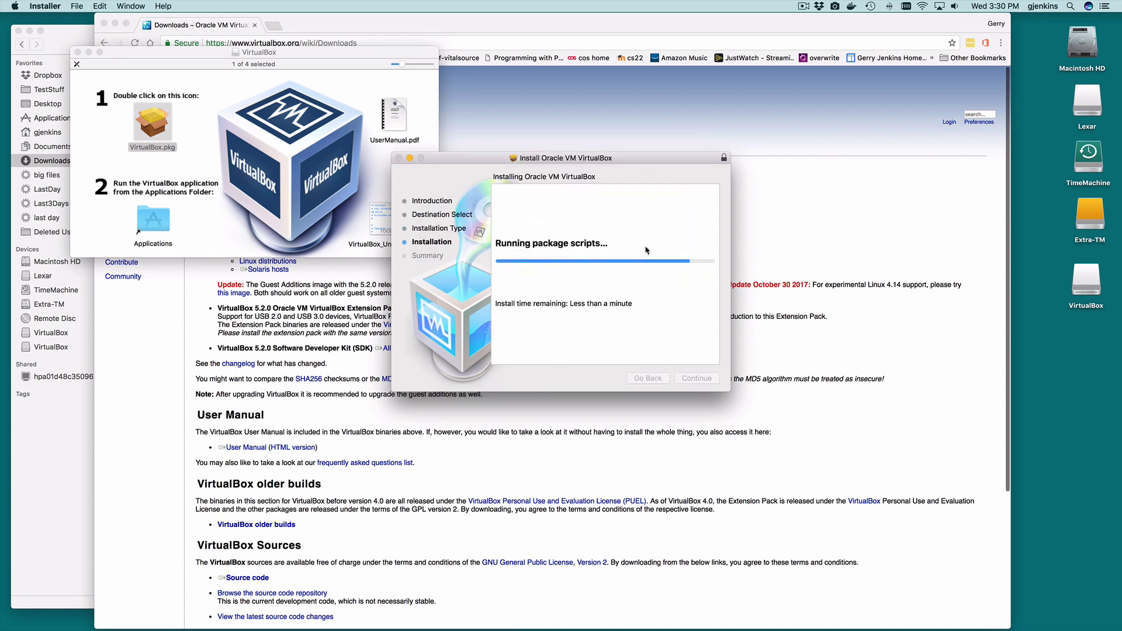
- Close the finished installer, move it to the Trash and close the VirtualBox disk image window
left_click(704, 381)
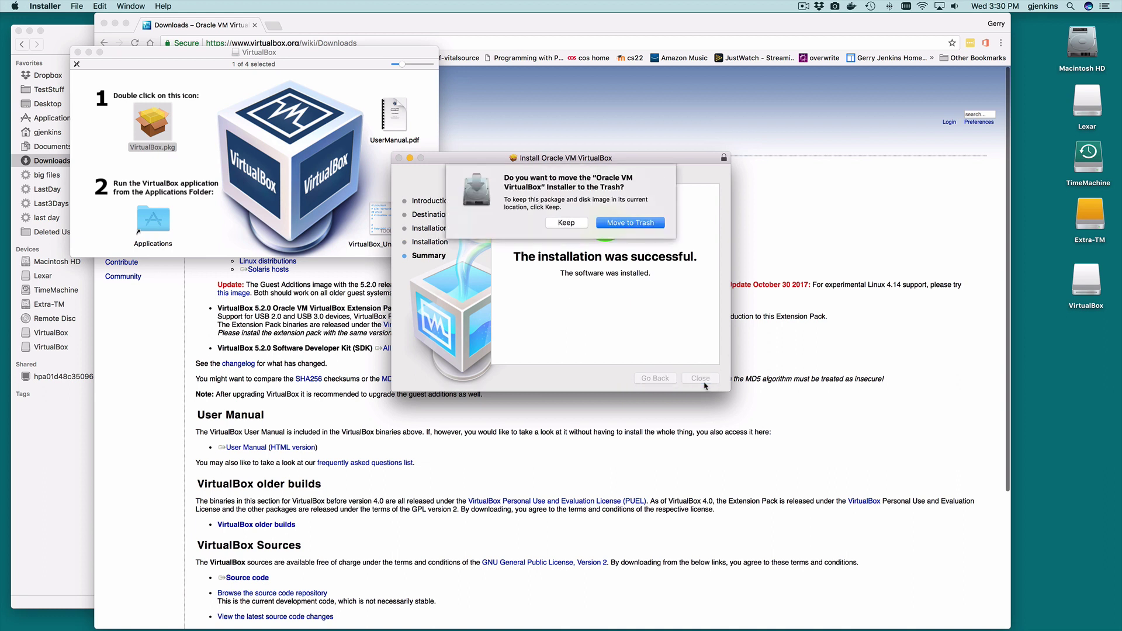
left_click(632, 225)
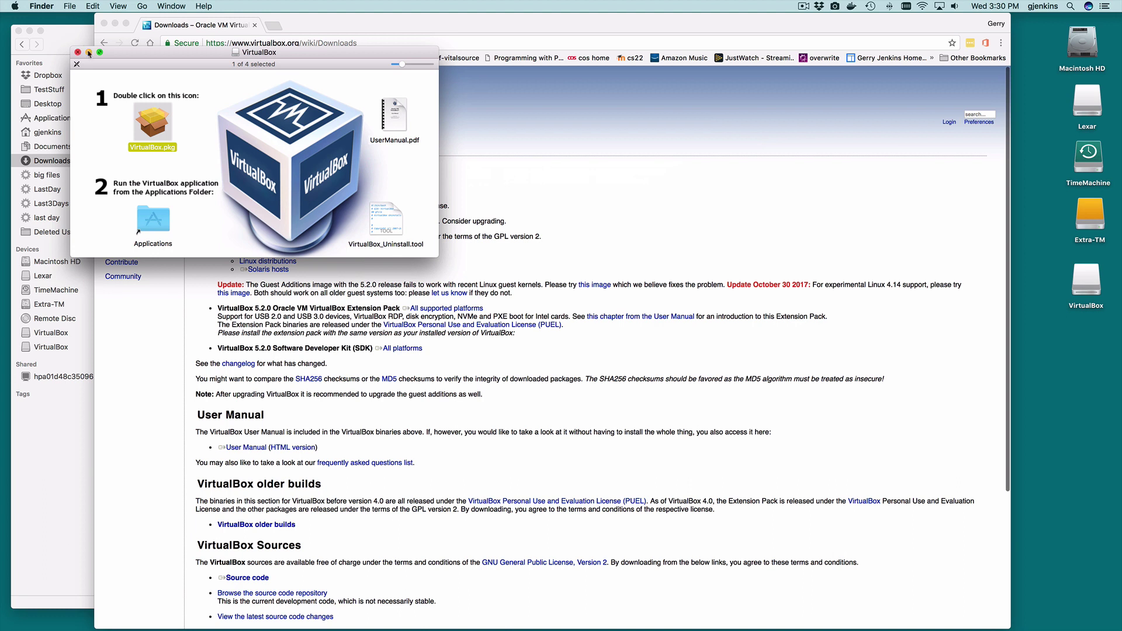
left_click(78, 53)
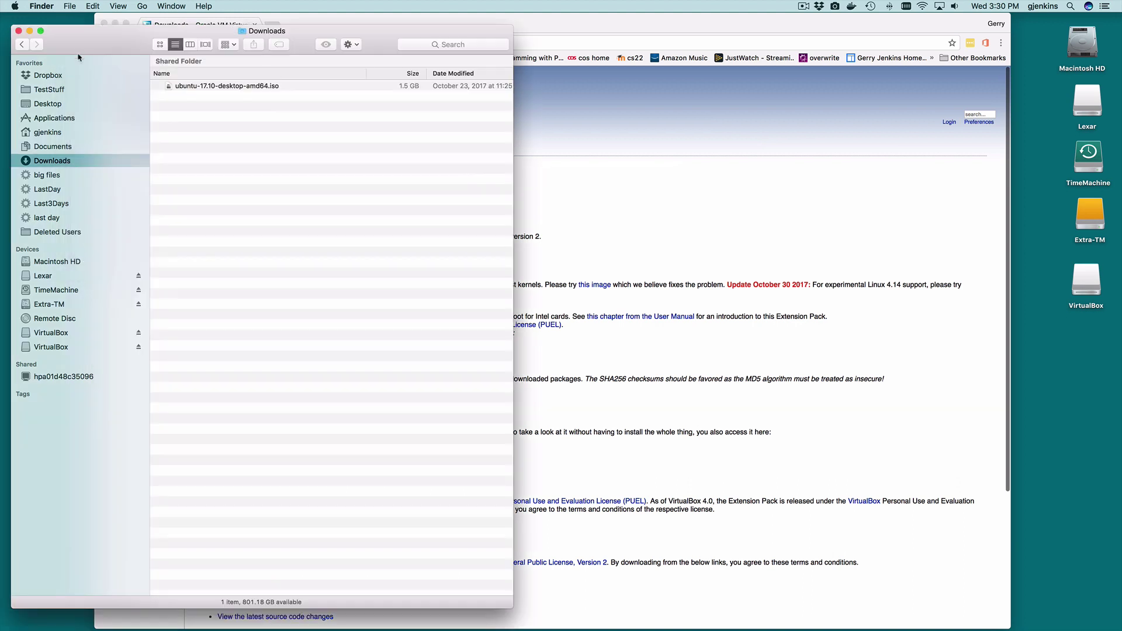
- Launch VirtualBox from the Applications folder and switch to the selected machine's details
left_click(48, 118)
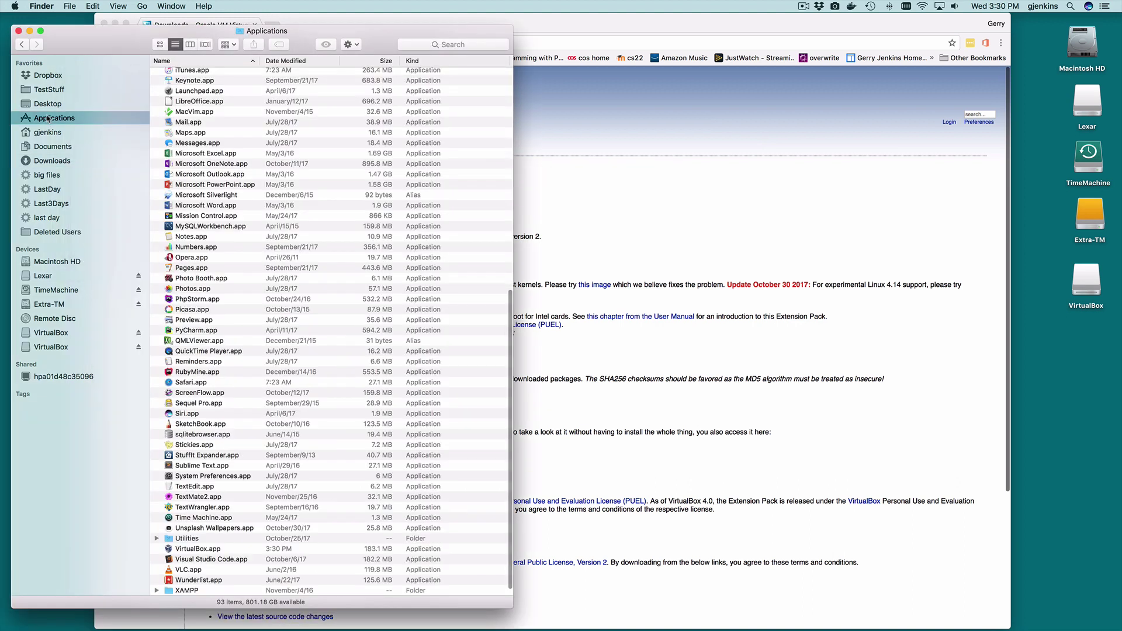
scroll(237, 359, "down", 1)
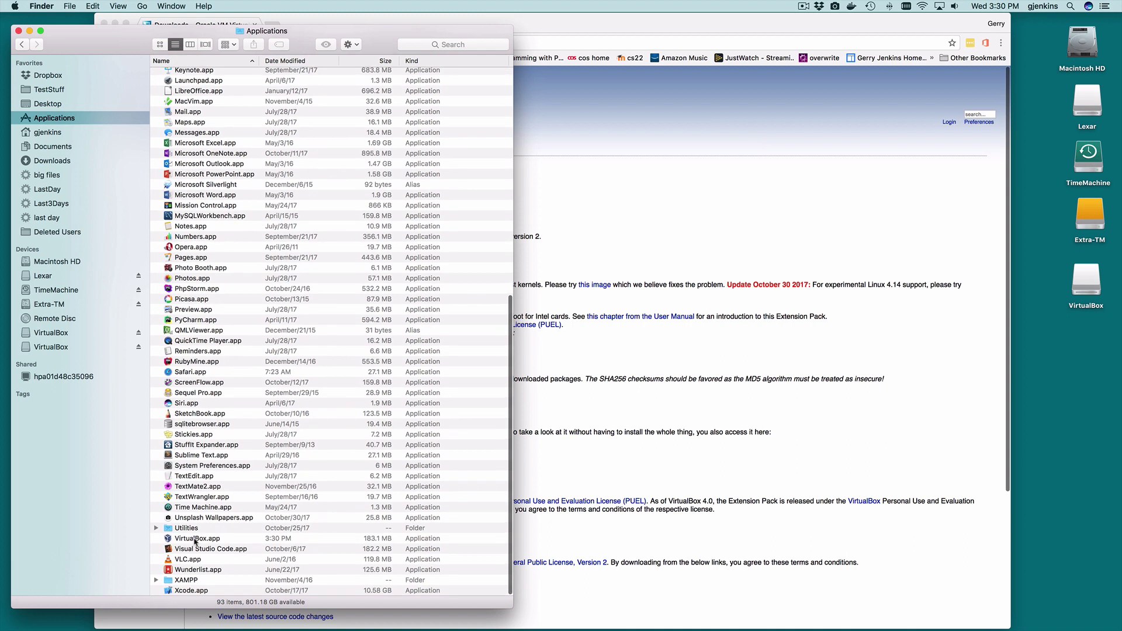
double_click(195, 539)
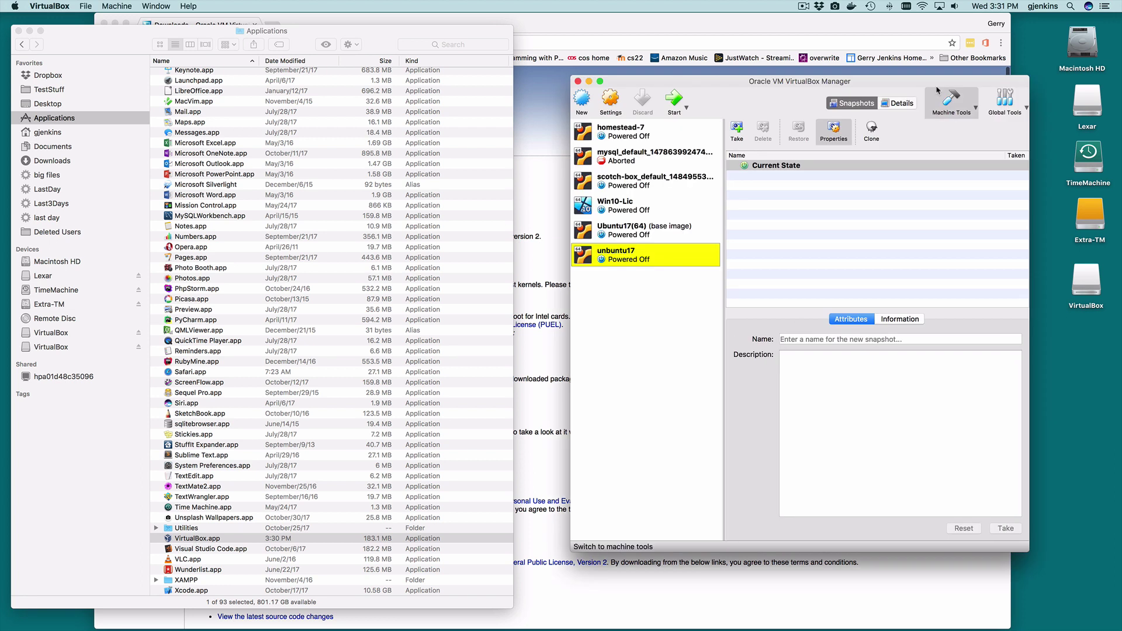
left_click(899, 104)
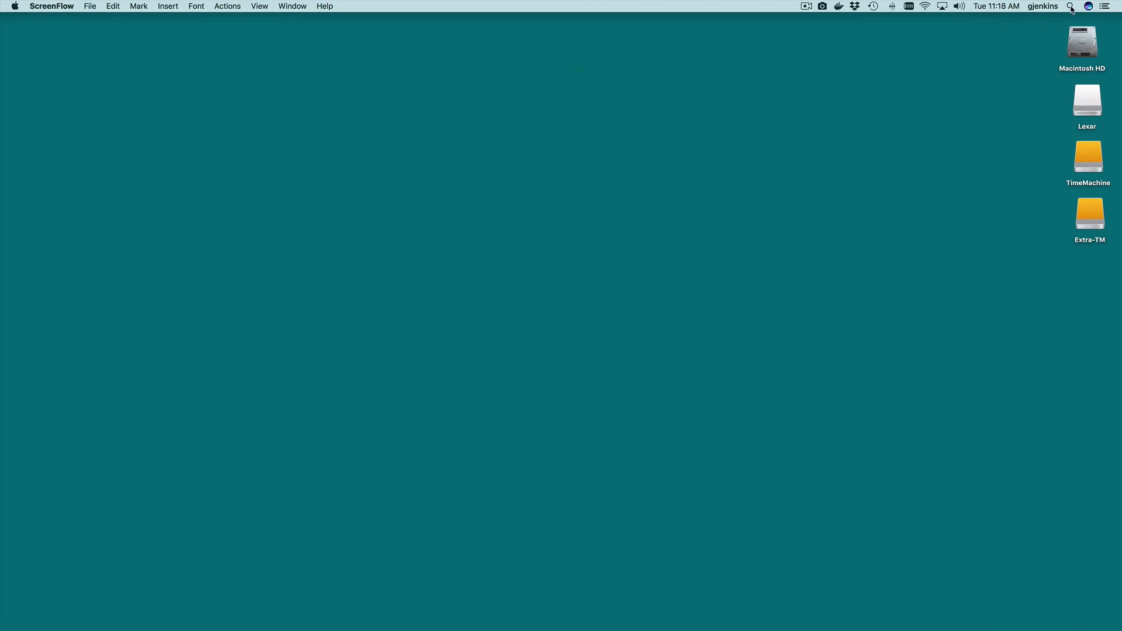
- Find VirtualBox with the system search and launch it
left_click(1070, 7)
type("screen")
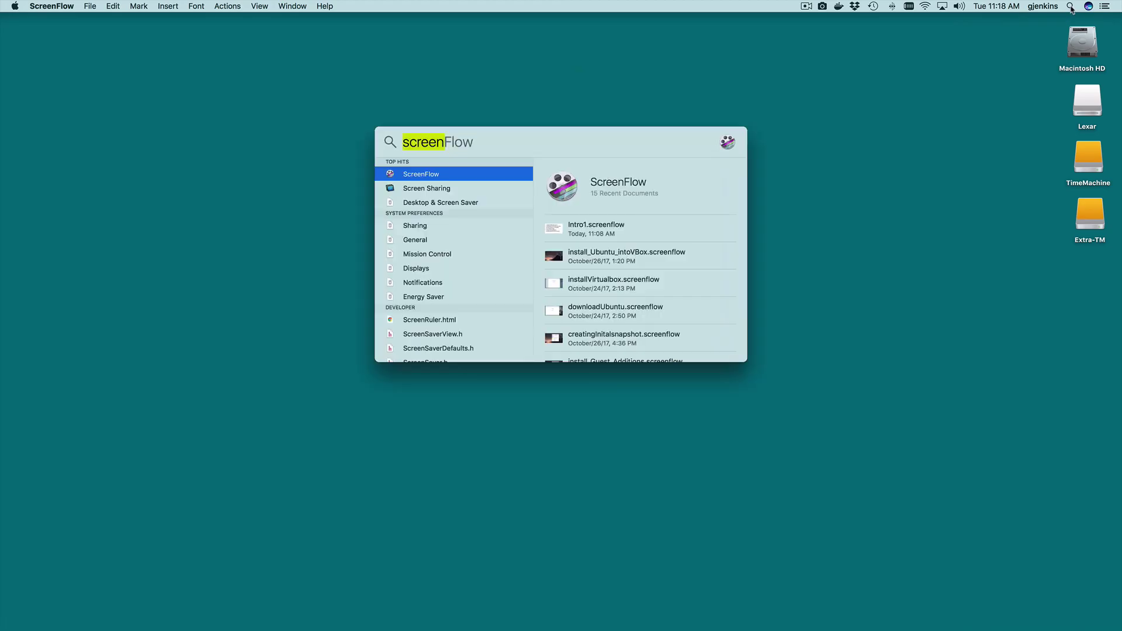
type("virt")
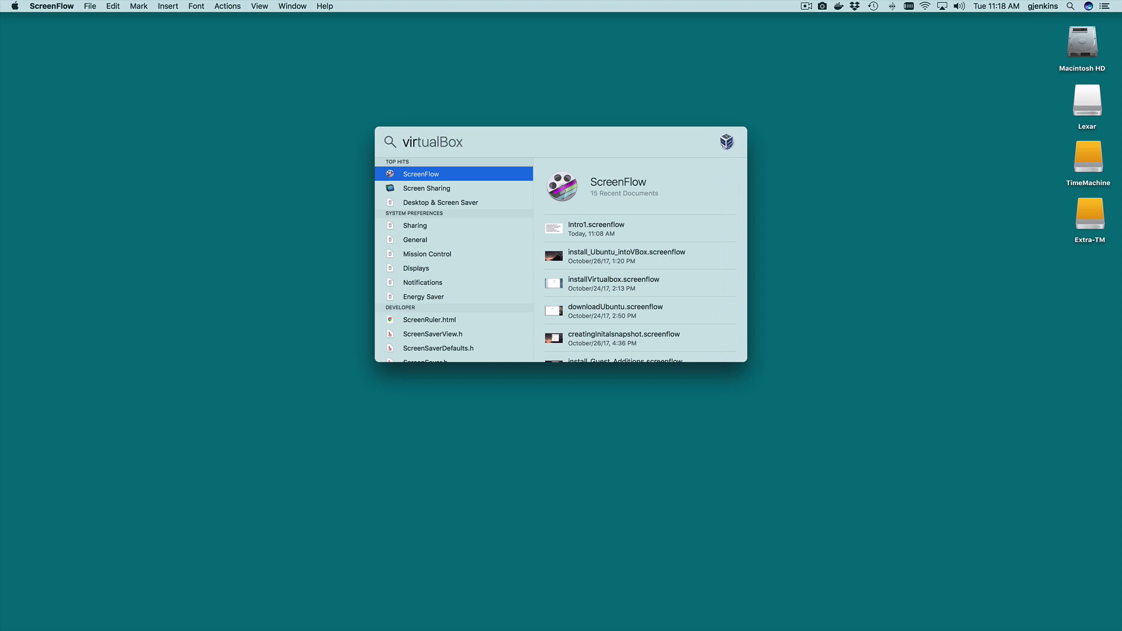
key("Return")
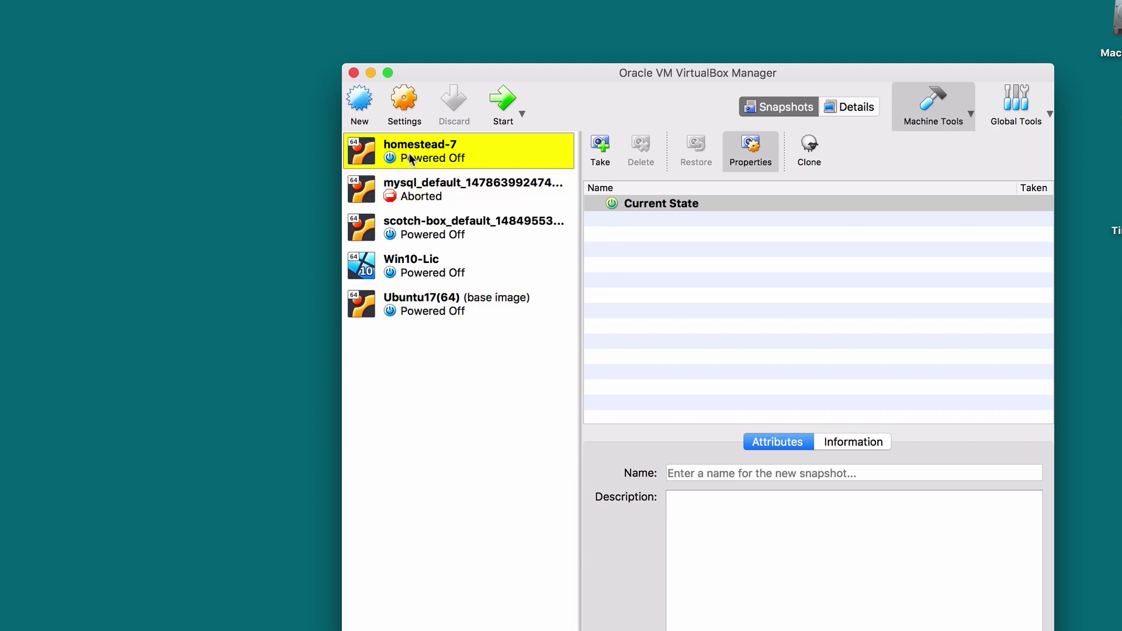
- Start a new virtual machine named unbuntu17 with type Linux and version Ubuntu (64-bit)
left_click(359, 102)
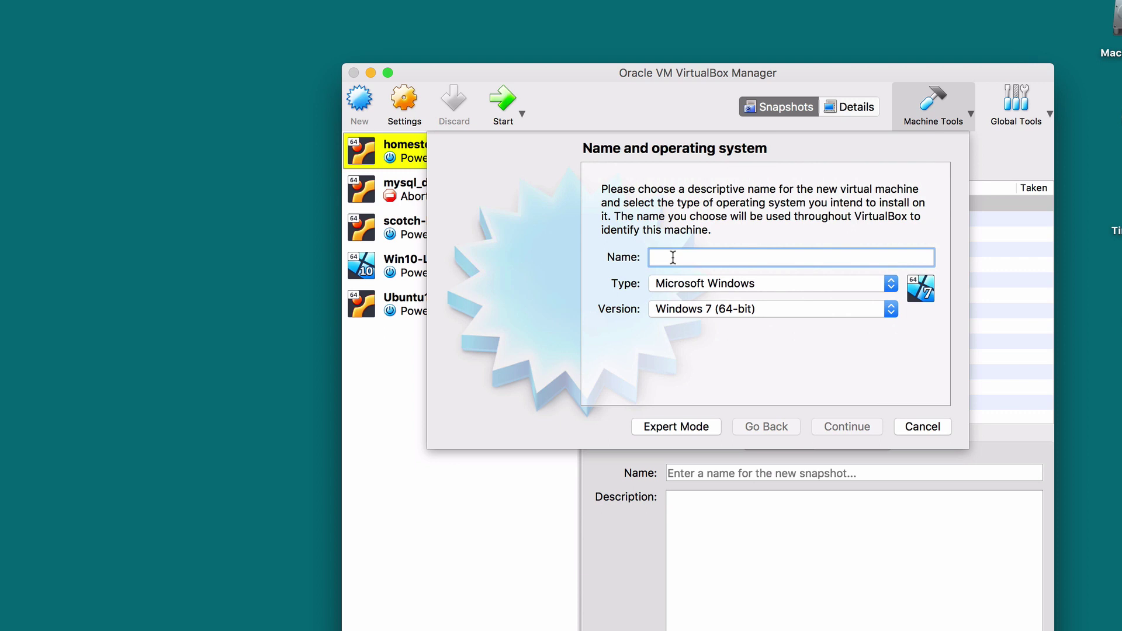
type("unbuntu17")
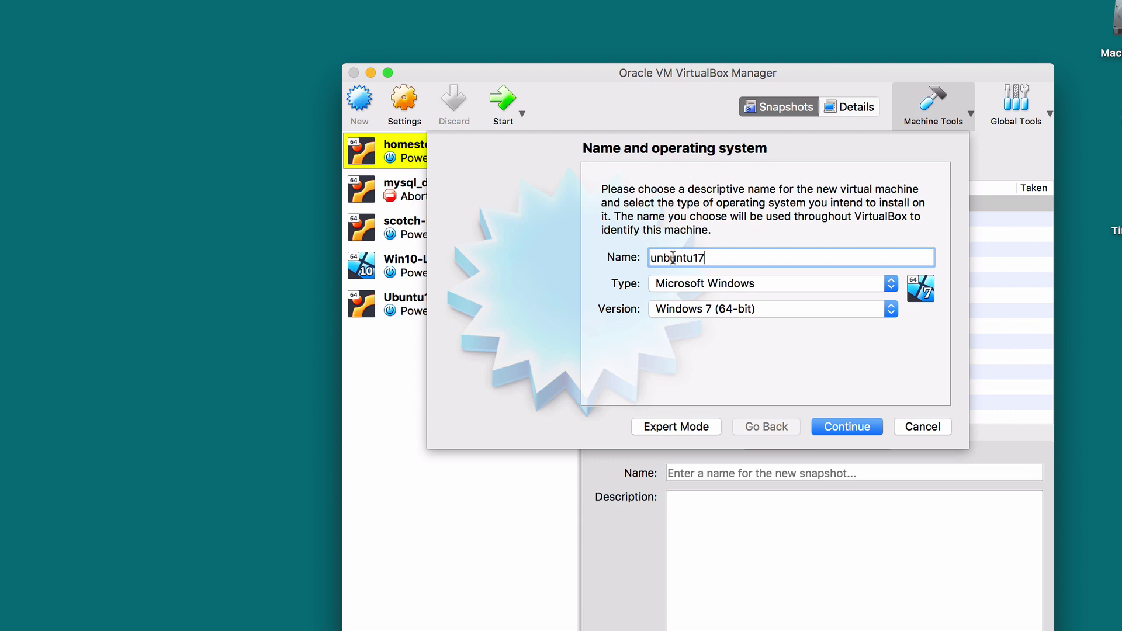
left_click(688, 286)
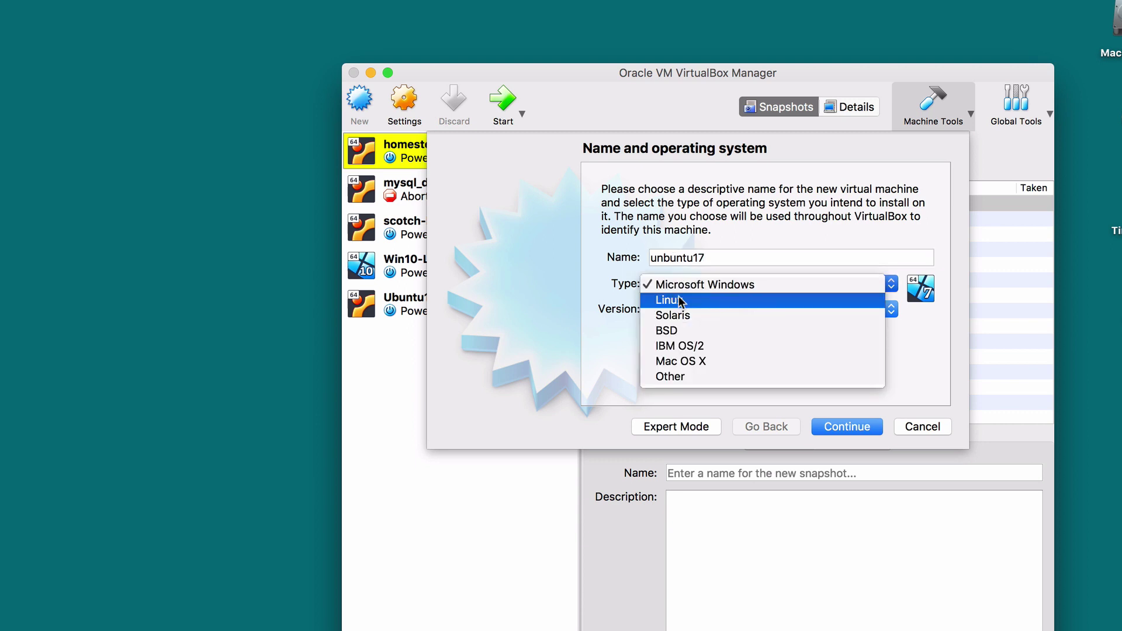
left_click(679, 300)
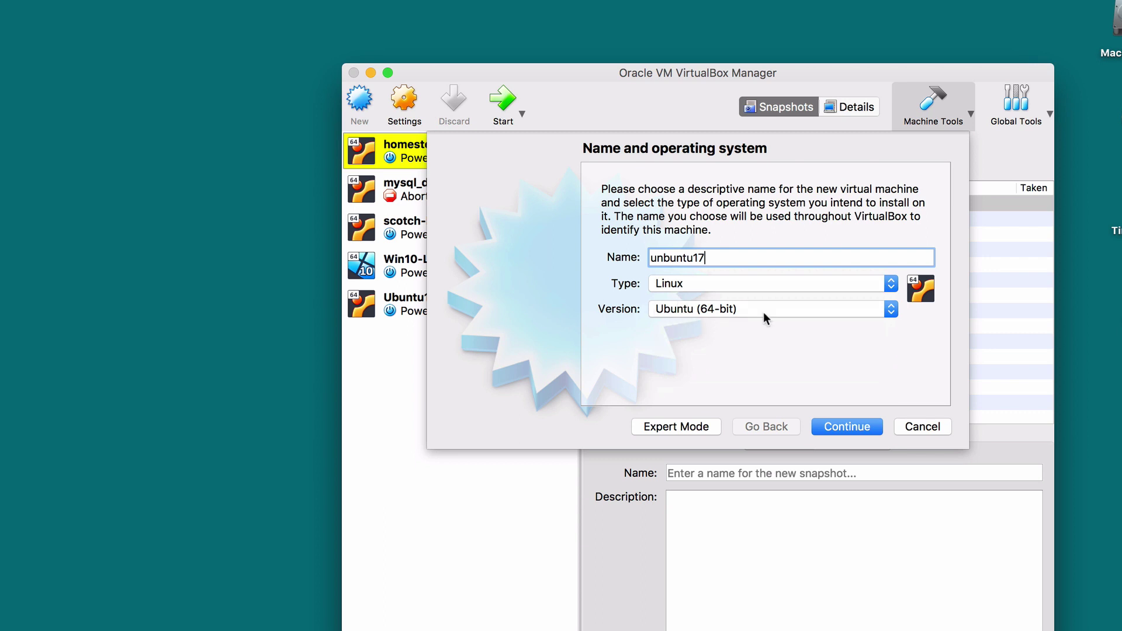
left_click(849, 428)
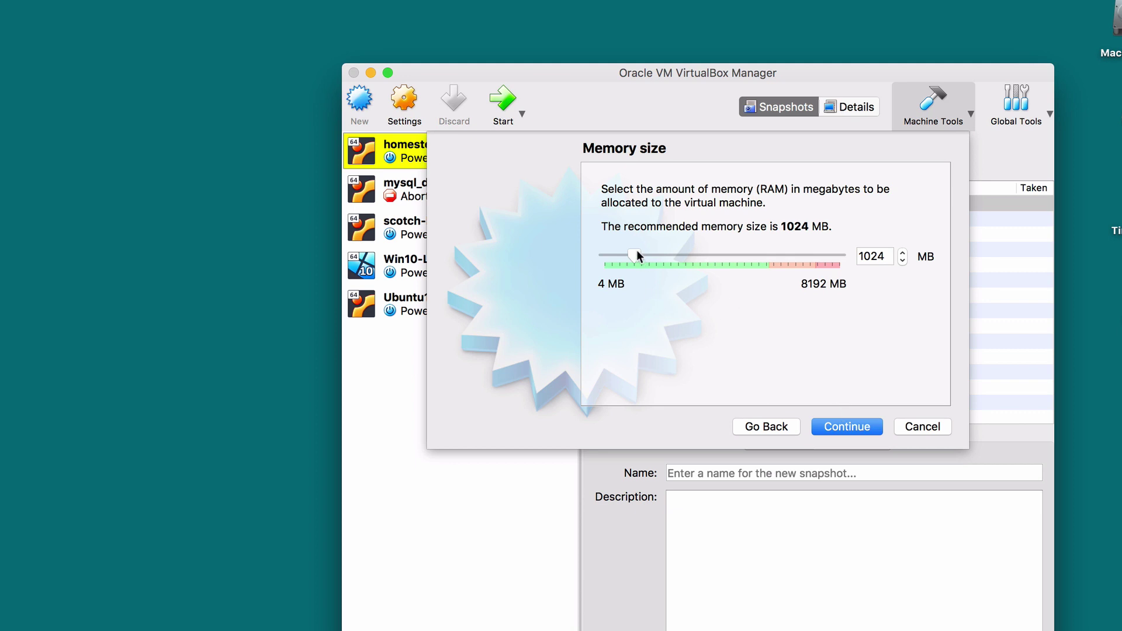
- Raise the machine's memory to about half of the 8192 MB maximum and choose to create a virtual hard disk now
left_click_drag(637, 251, 723, 255)
left_click(851, 428)
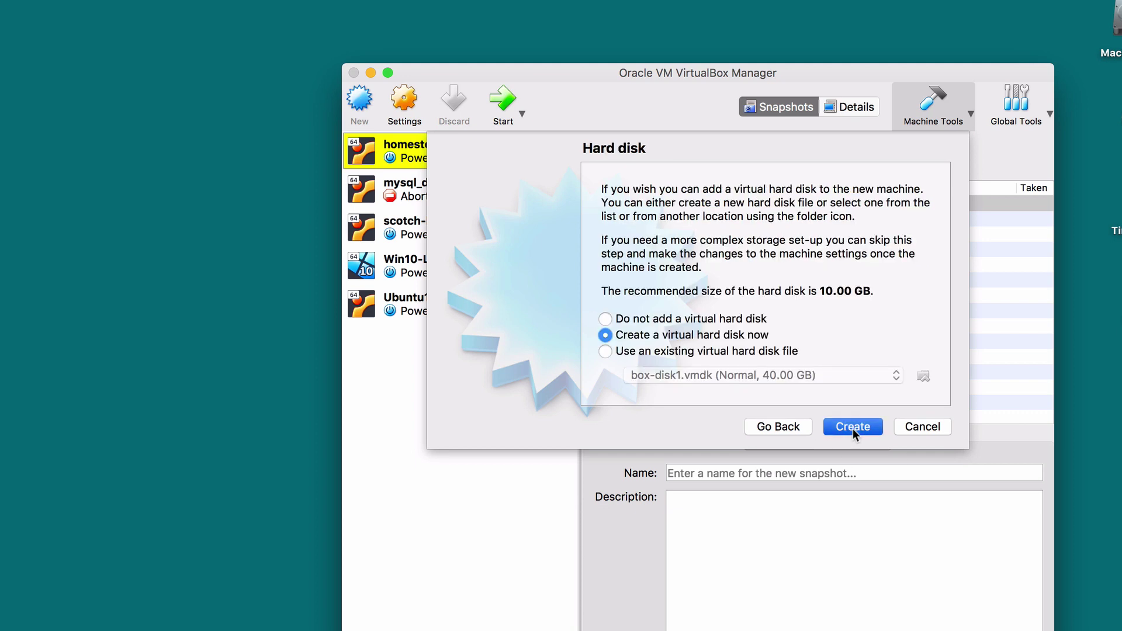
left_click(854, 432)
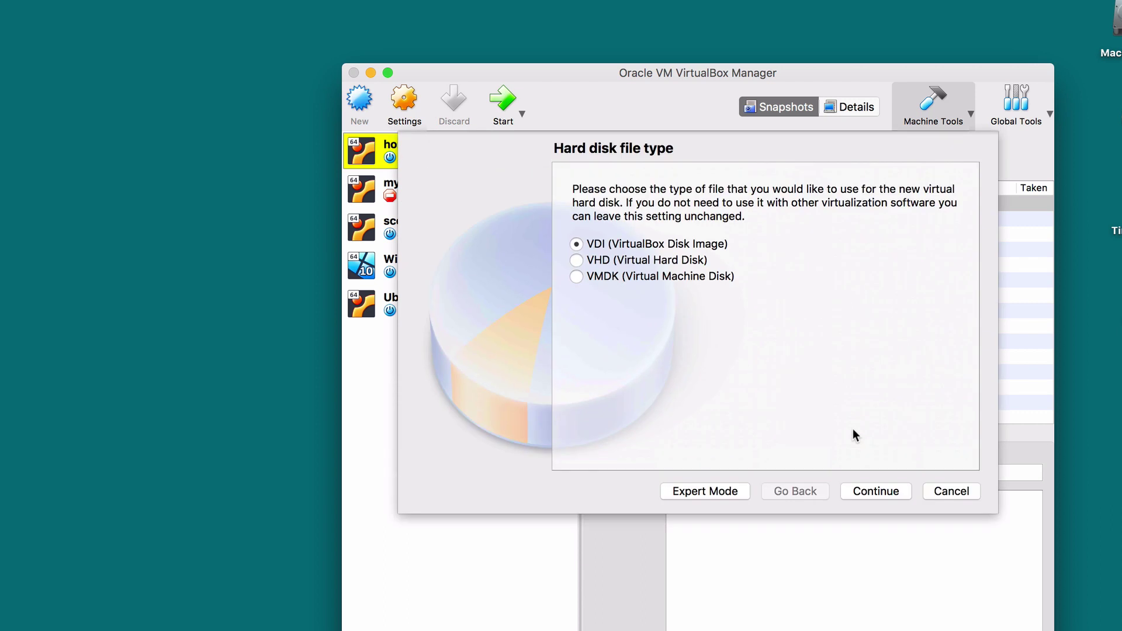
- Create the virtual hard disk as a dynamically allocated VDI file with a size of 35 GB
left_click(882, 493)
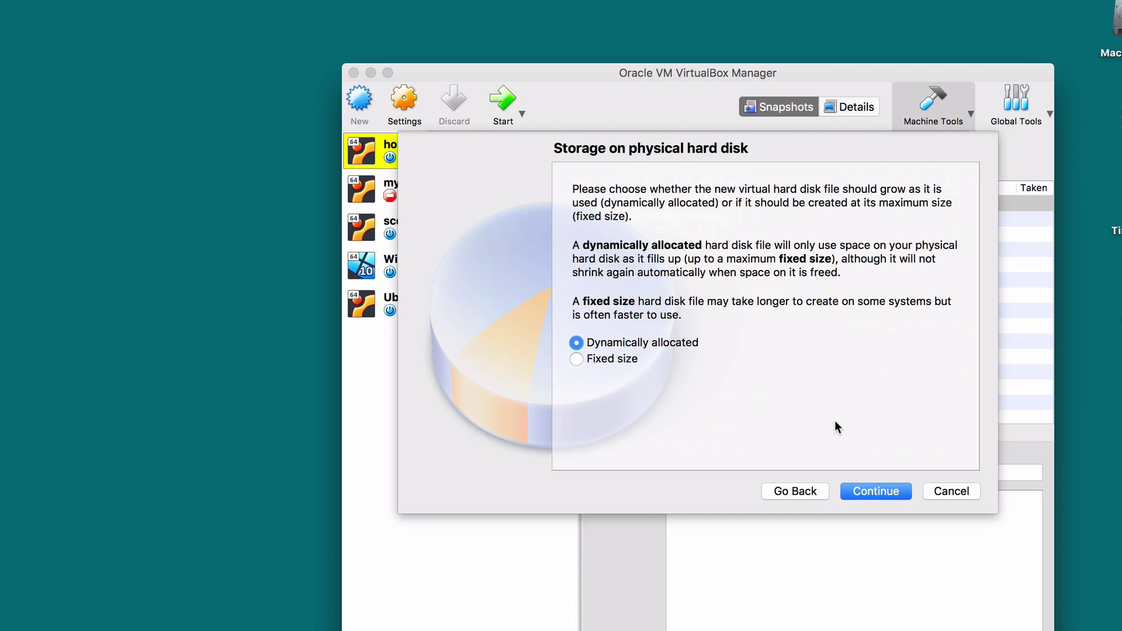
left_click(877, 491)
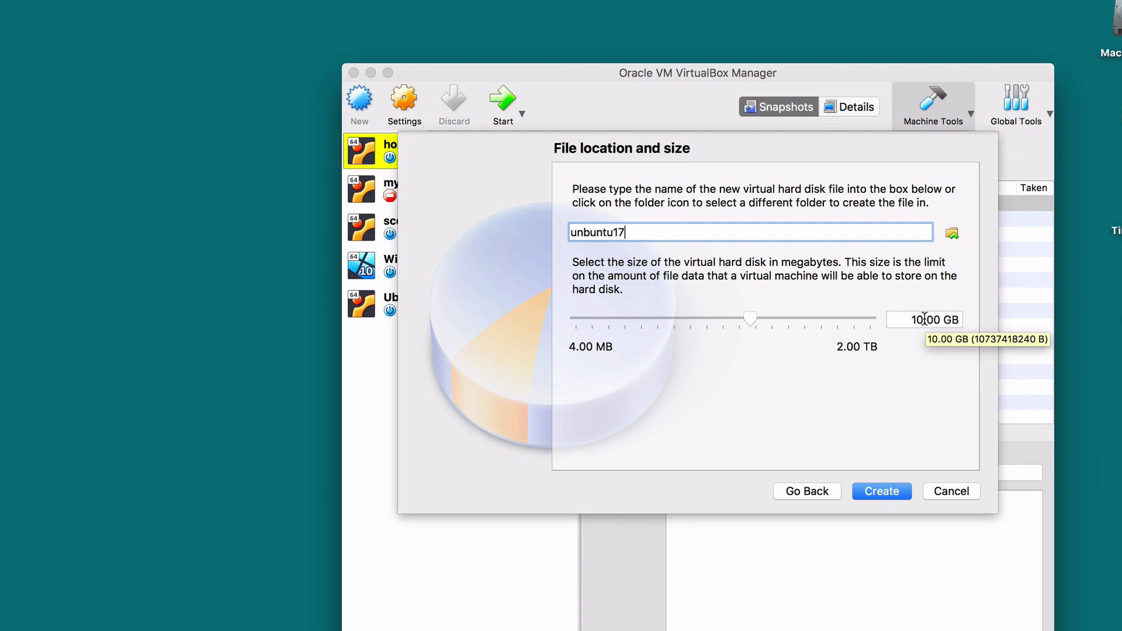
left_click_drag(924, 318, 909, 319)
type("35")
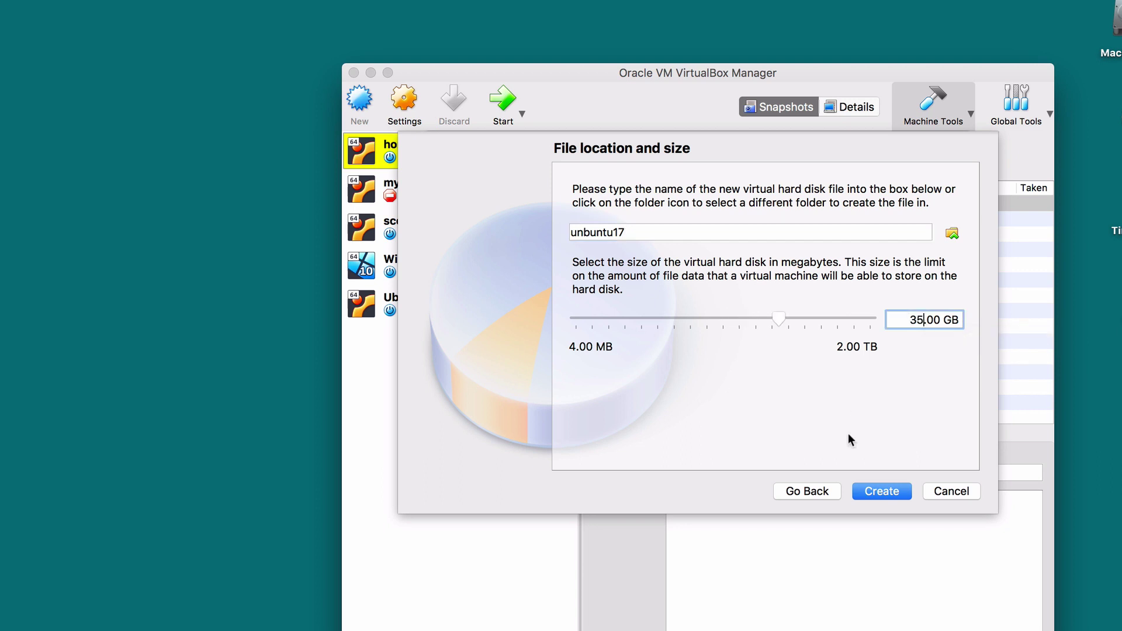
left_click(877, 490)
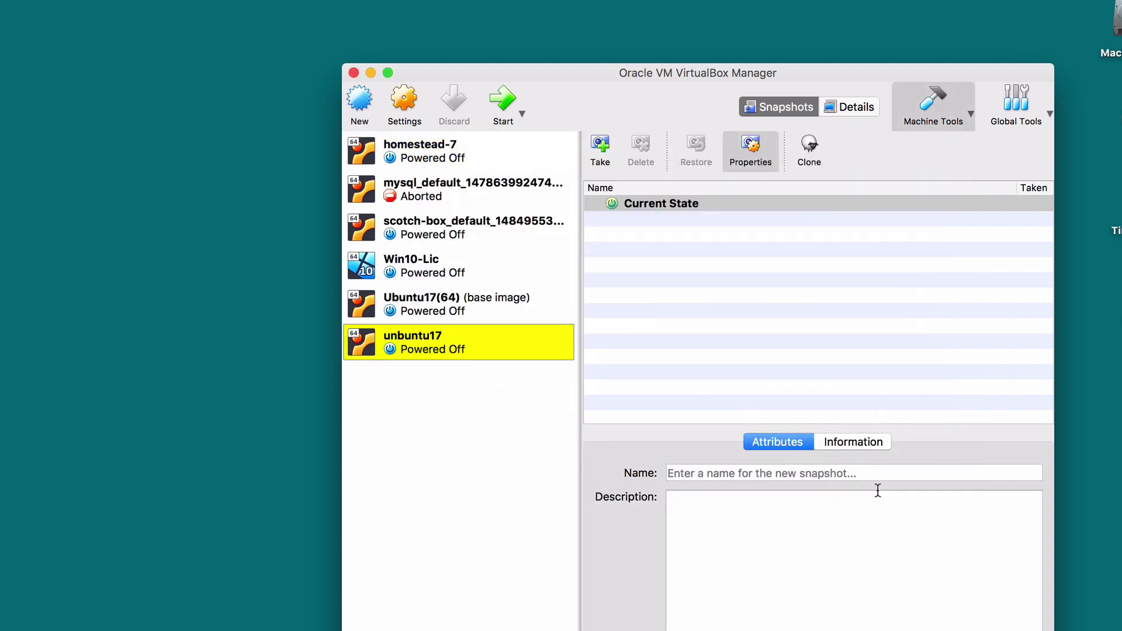
- Start the unbuntu17 machine using ubuntu-17.10-desktop-amd64.iso from Downloads as its startup disk
double_click(414, 339)
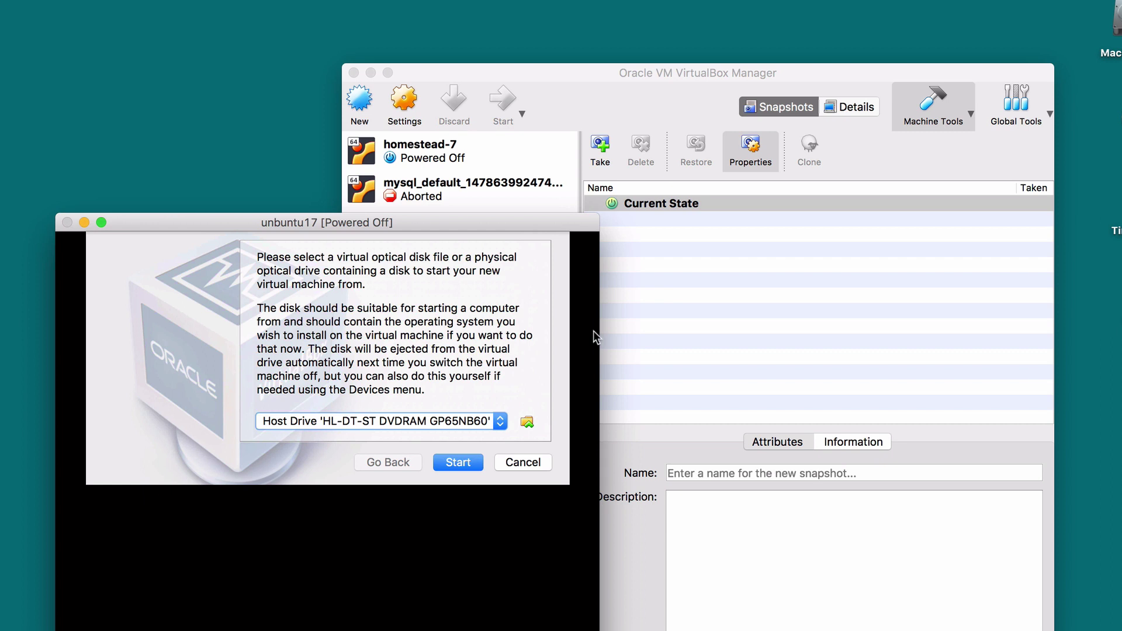
left_click(525, 421)
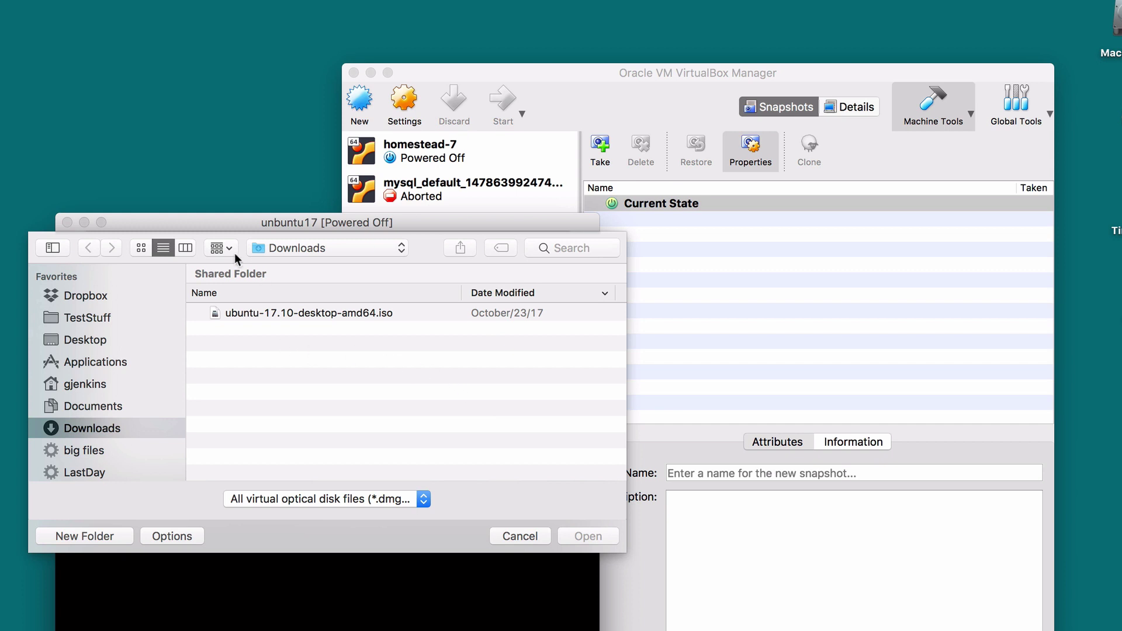
left_click(258, 315)
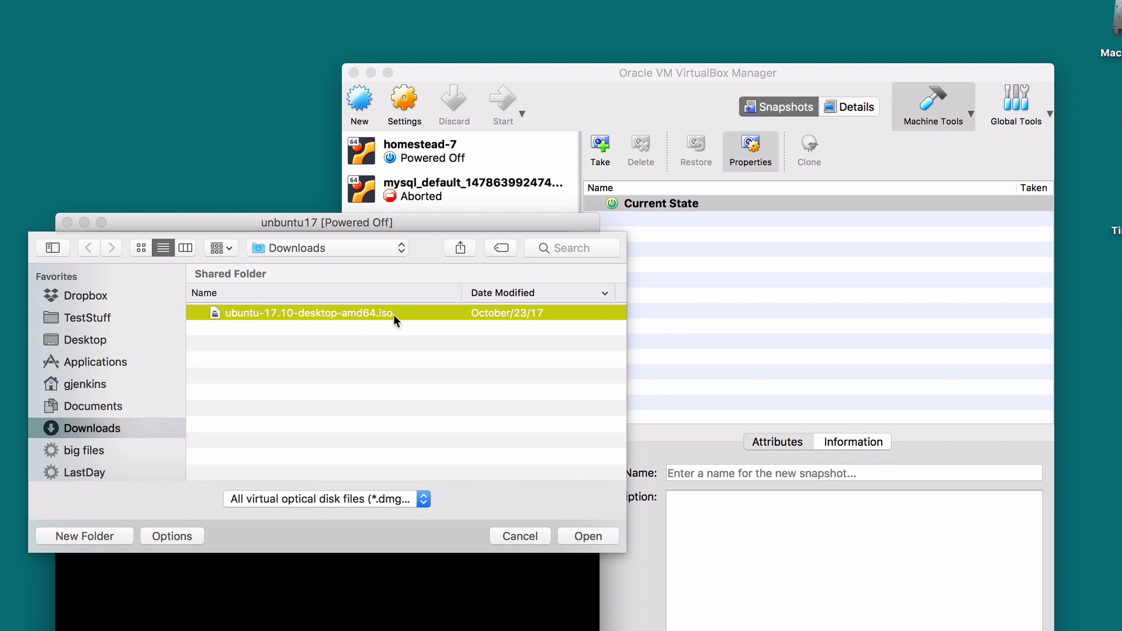
left_click(599, 534)
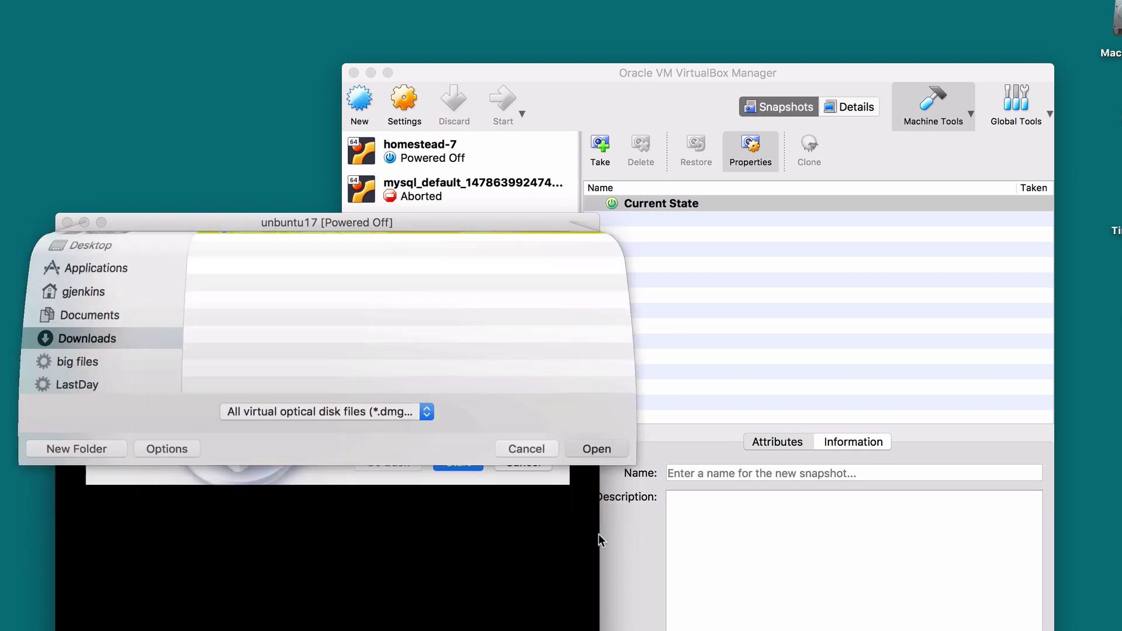
left_click(459, 464)
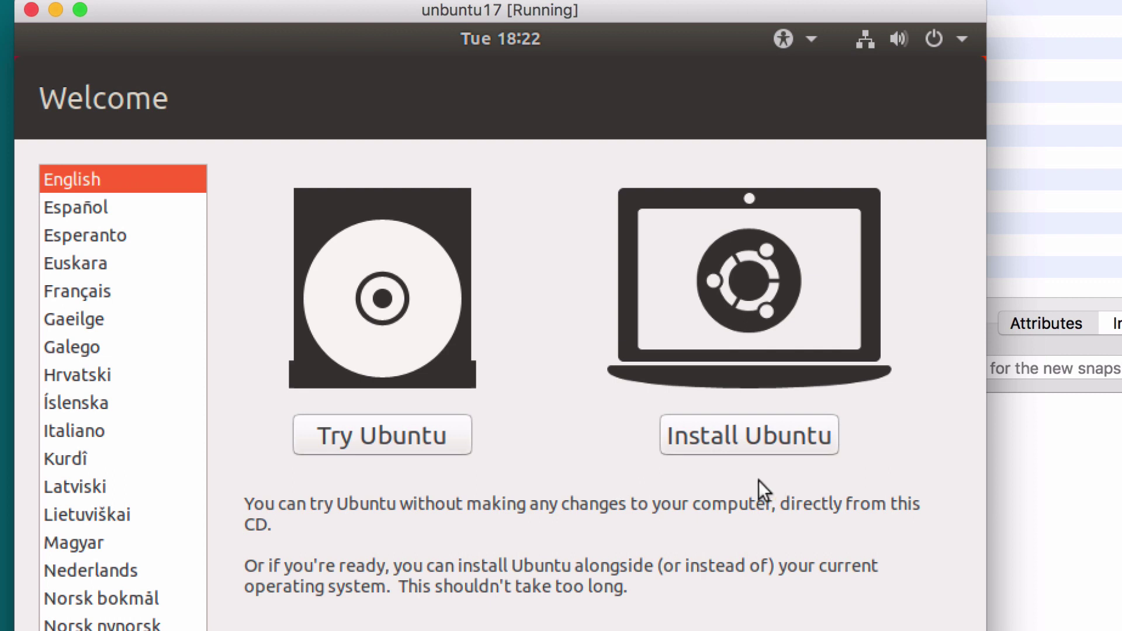
- Begin installing Ubuntu with updates downloaded during installation, erasing the virtual disk and writing the partition changes
left_click(739, 431)
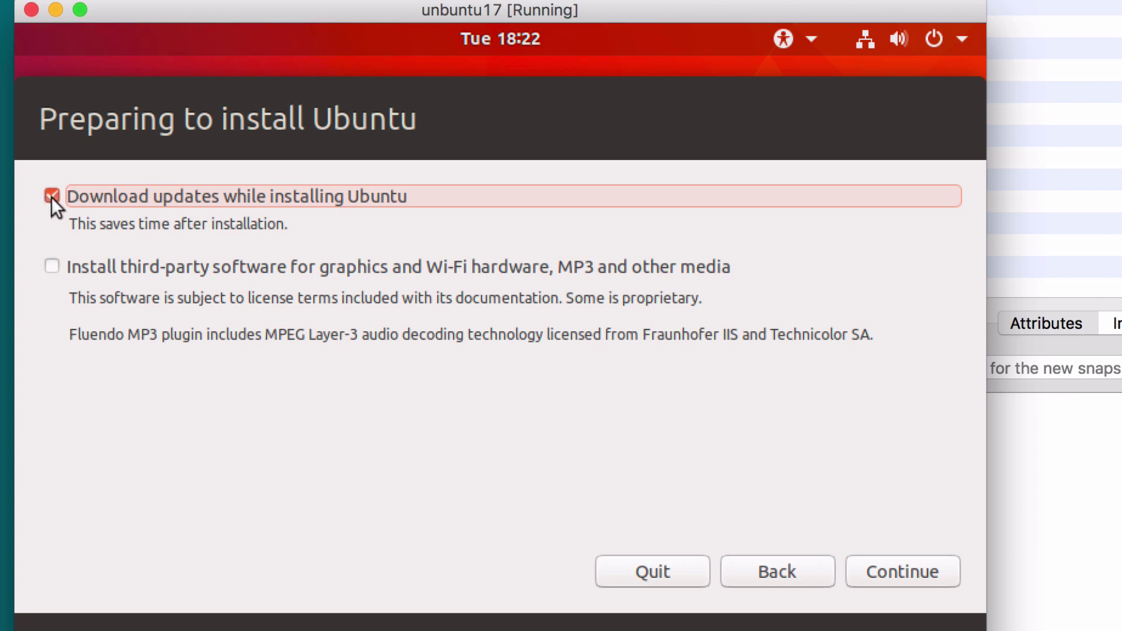
left_click(902, 570)
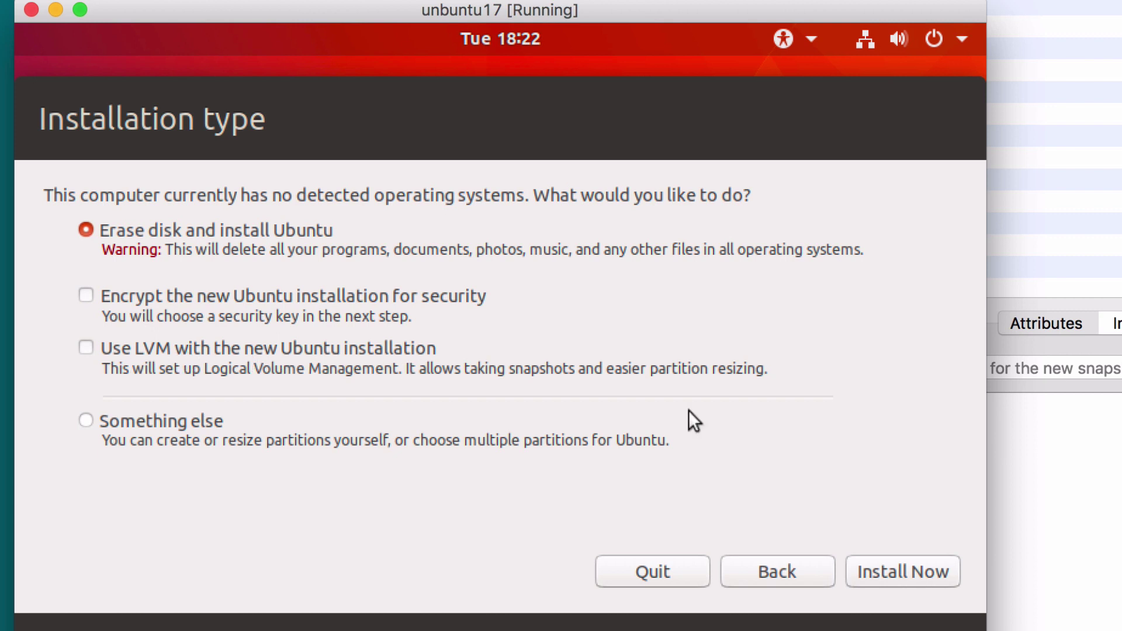
left_click(939, 565)
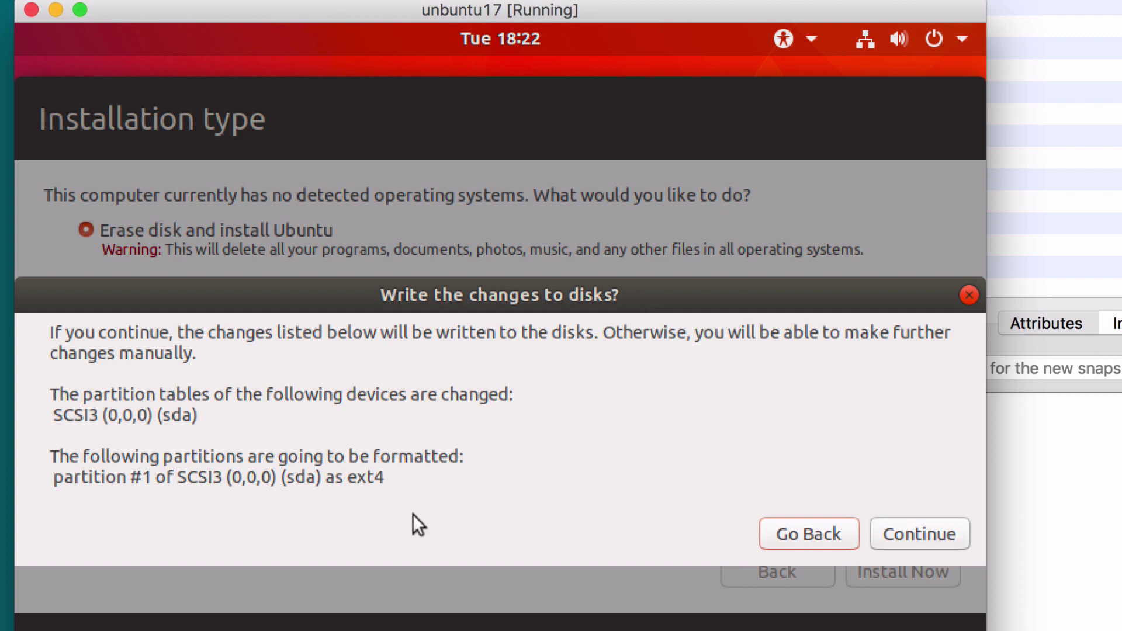
left_click(900, 533)
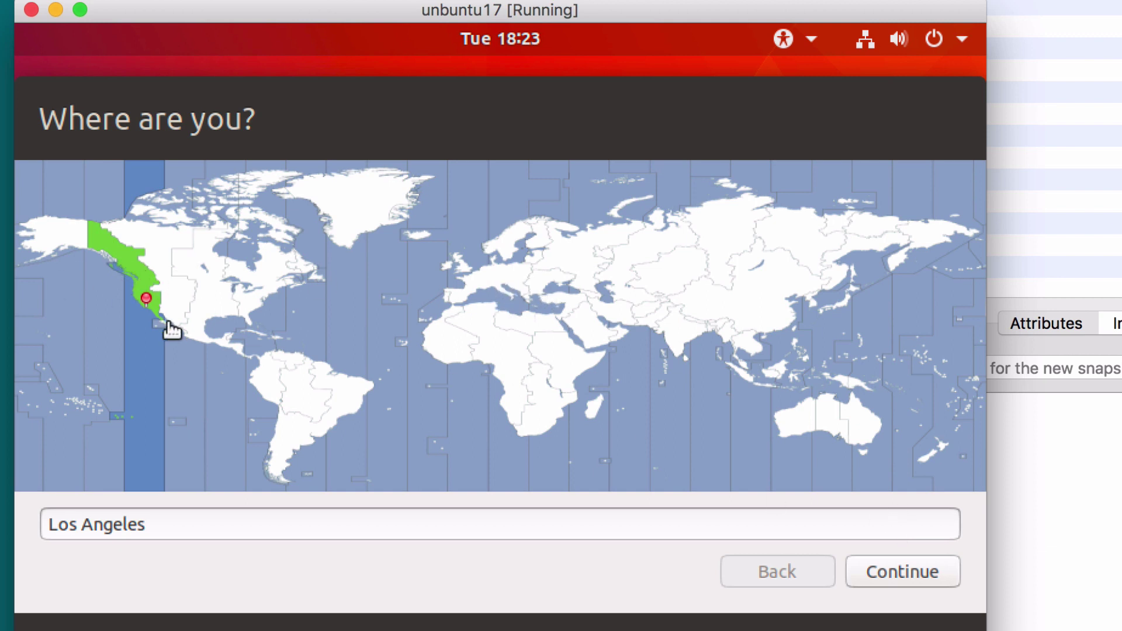
- Accept Los Angeles as the location and English (US) as the keyboard layout, widening the machine's window to show the full installer
left_click(886, 570)
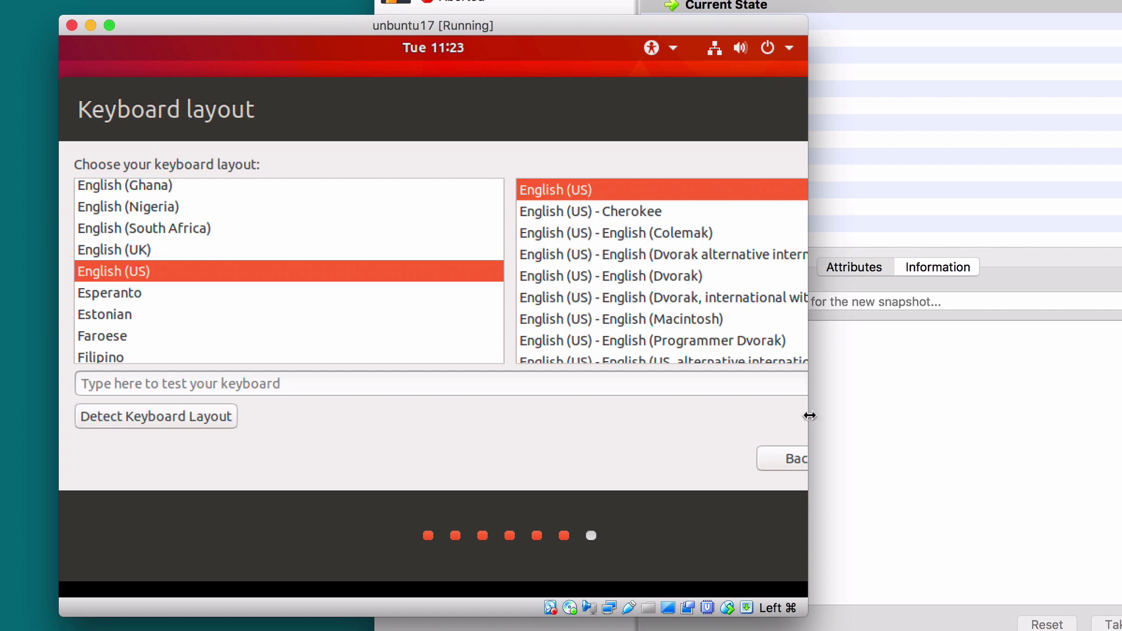
left_click_drag(809, 416, 977, 421)
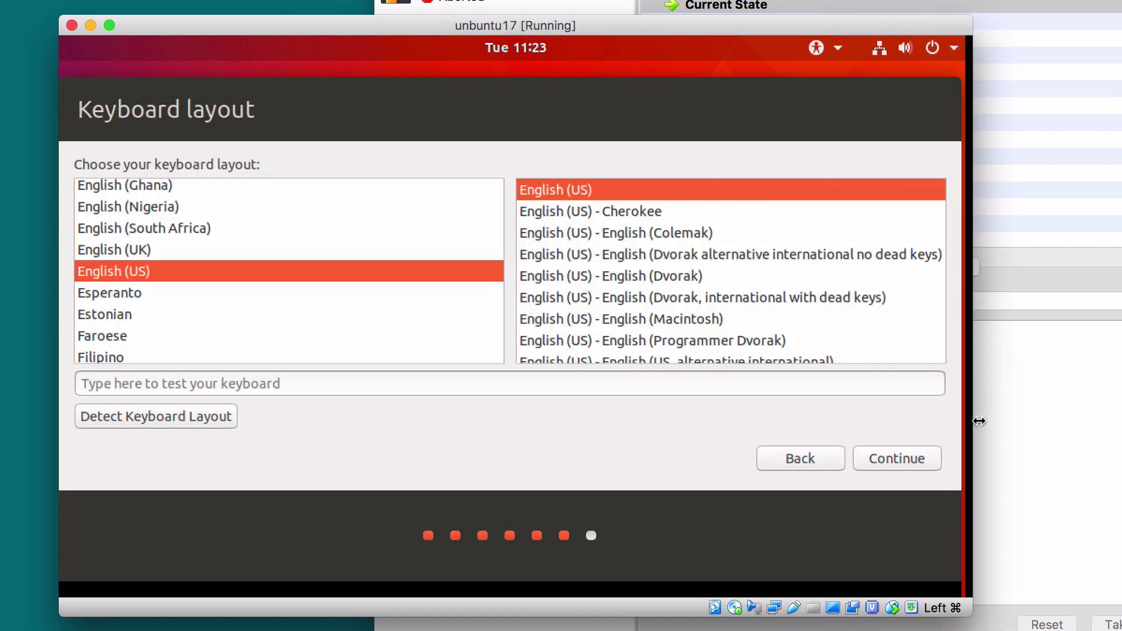
left_click(881, 458)
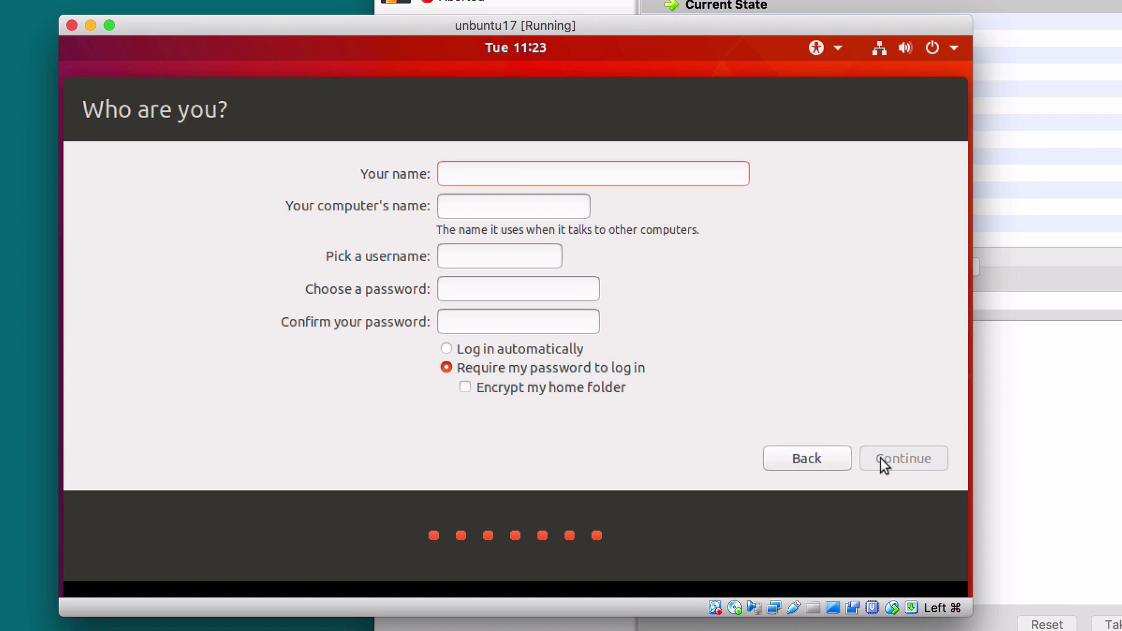
- Enter the user's full name and set the computer's name to ubuntu17
type("Gerr")
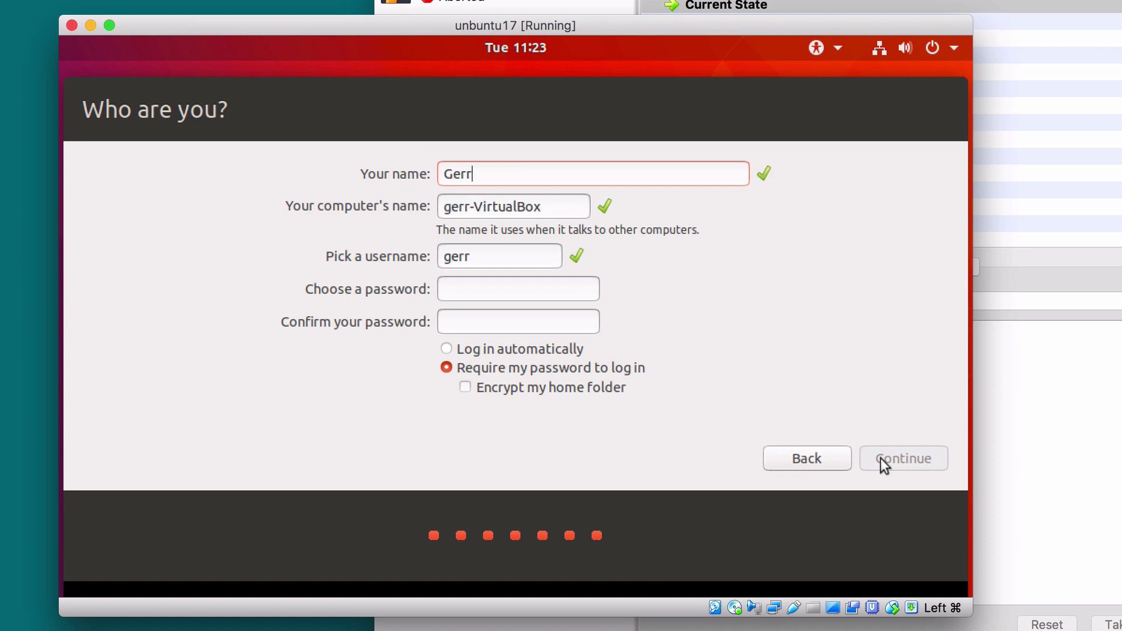
type("y Jenkins")
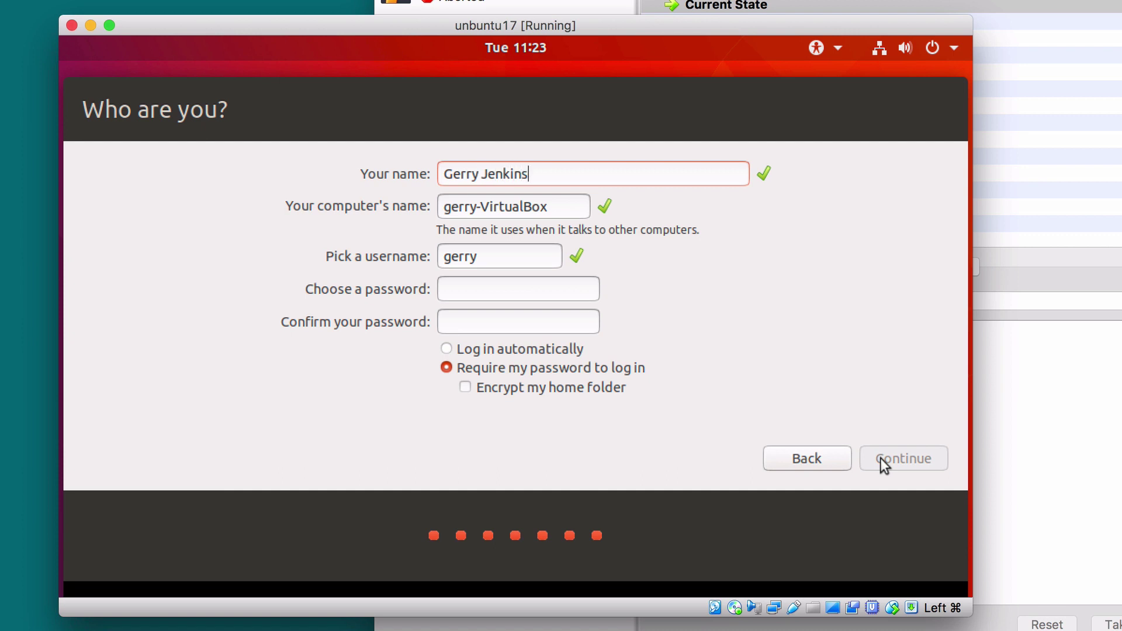
double_click(489, 208)
key("BackSpace")
key("BackSpace")
key("BackSpace")
key("BackSpace")
key("BackSpace")
key("BackSpace")
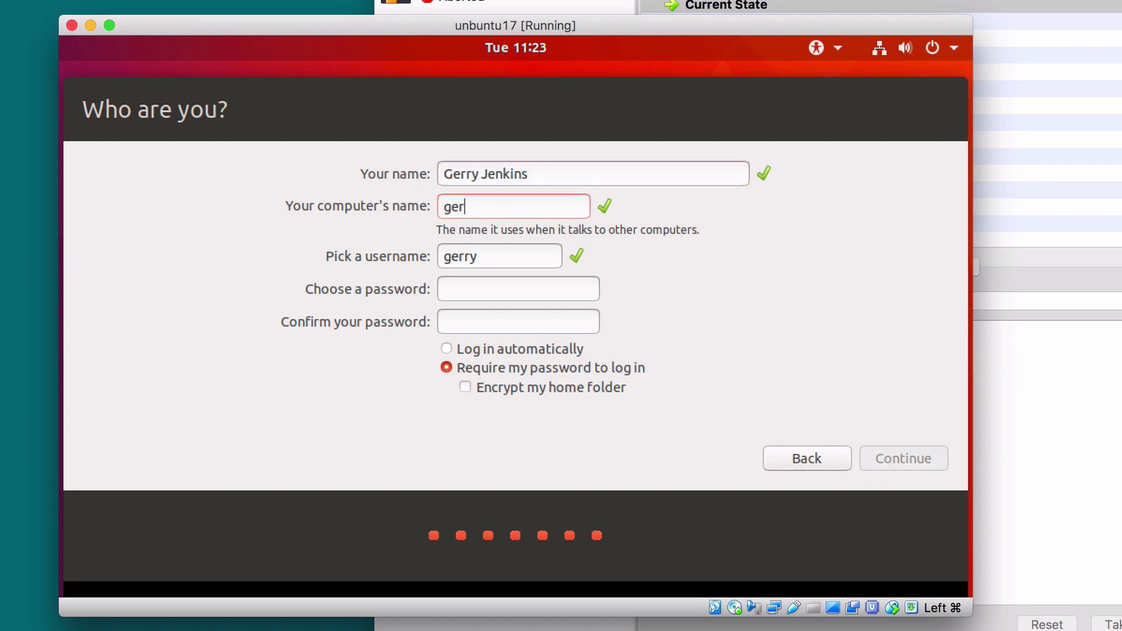
key("BackSpace")
type("ubuntu")
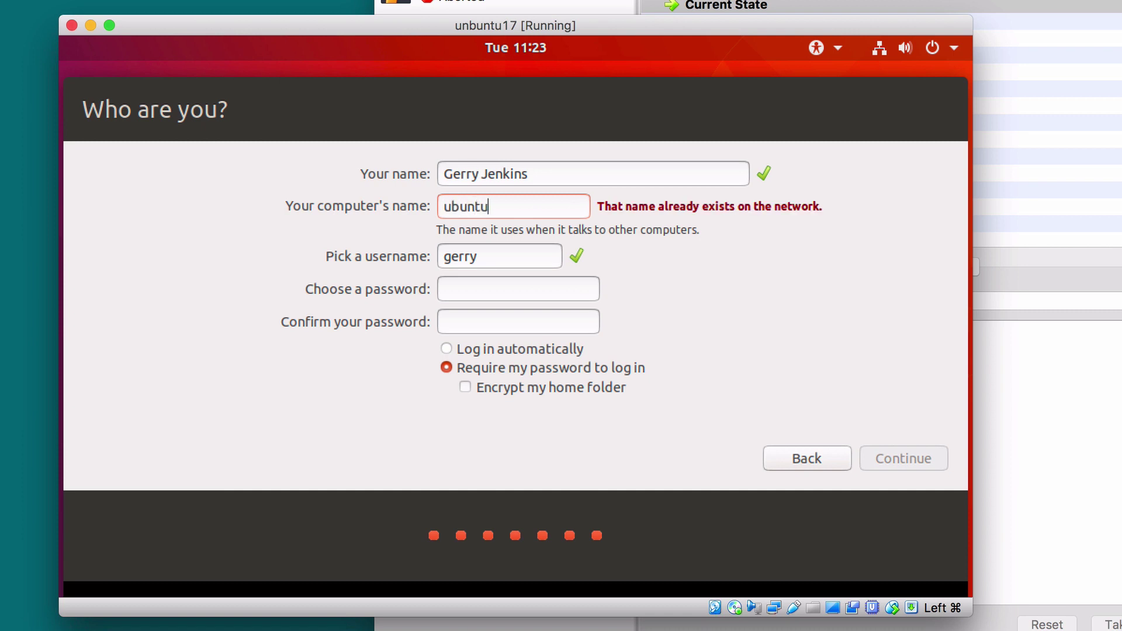
type("17")
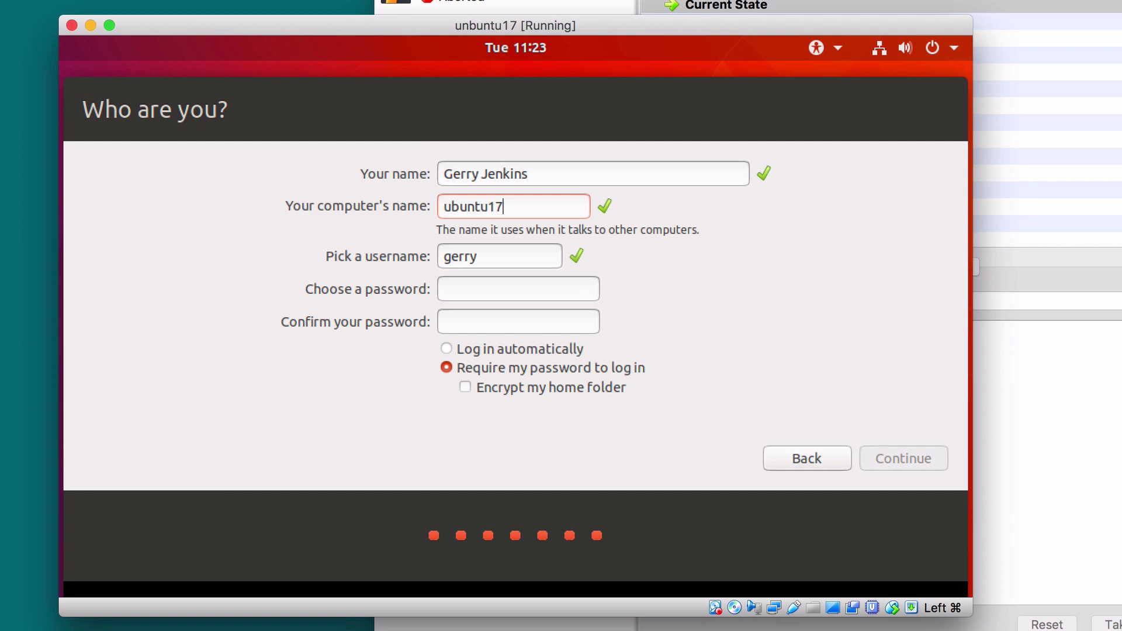
- Replace the suggested username with one made of the user's first initial and surname
left_click(488, 252)
key("BackSpace")
key("BackSpace")
key("BackSpace")
key("BackSpace")
type("jenins")
key("BackSpace")
key("BackSpace")
key("BackSpace")
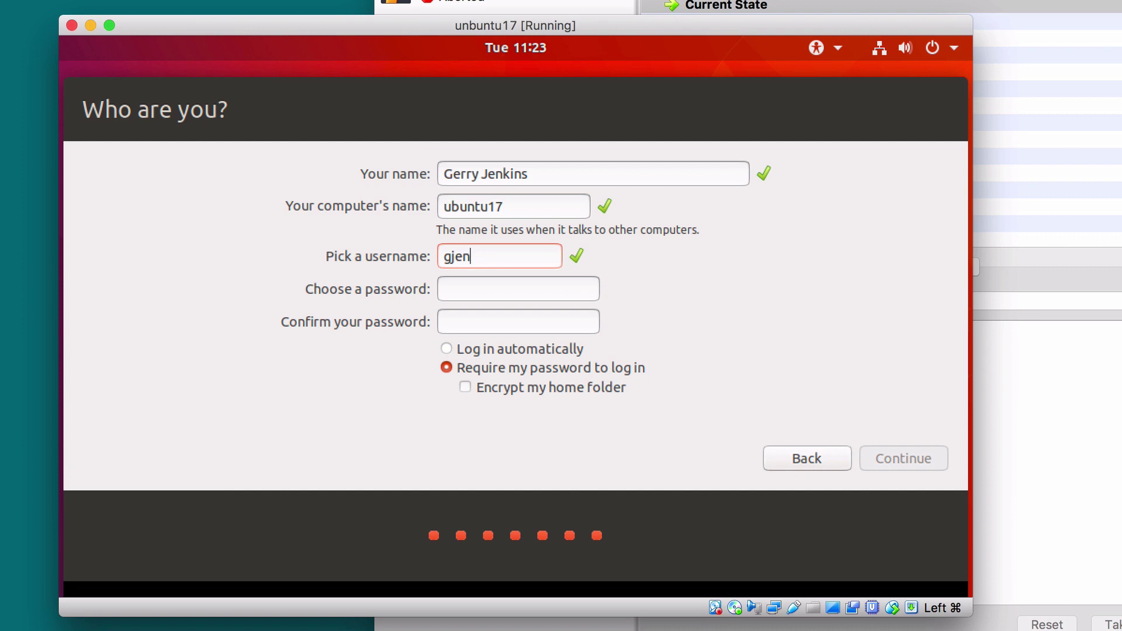
type("kins")
- Choose automatic login, enter and confirm the account password, and continue the installation
left_click(485, 292)
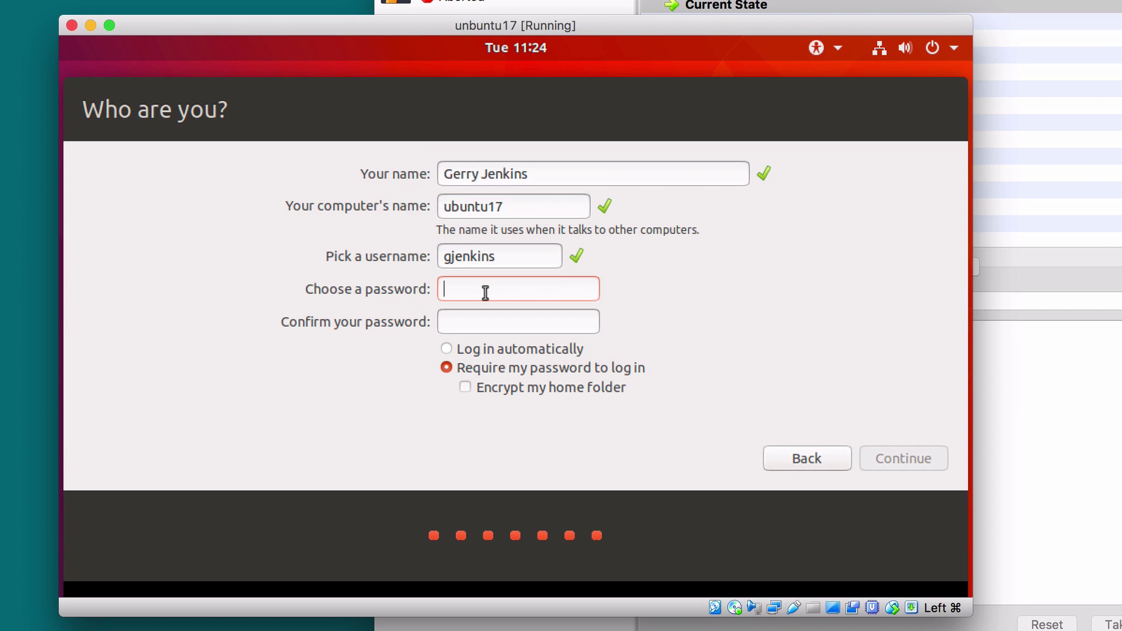
left_click(446, 349)
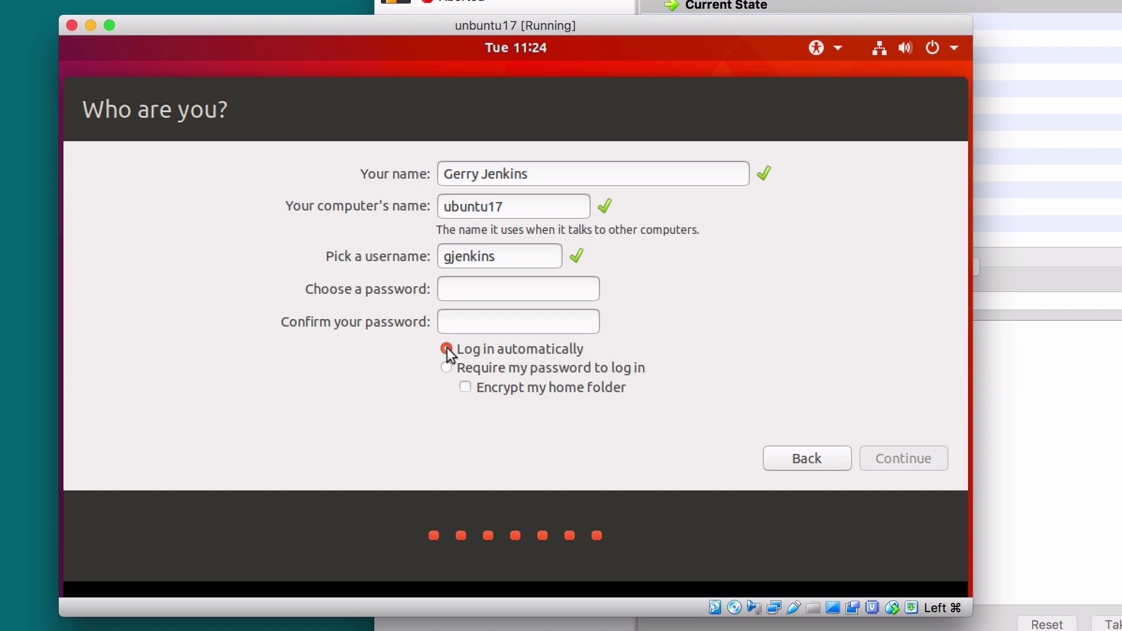
left_click(483, 291)
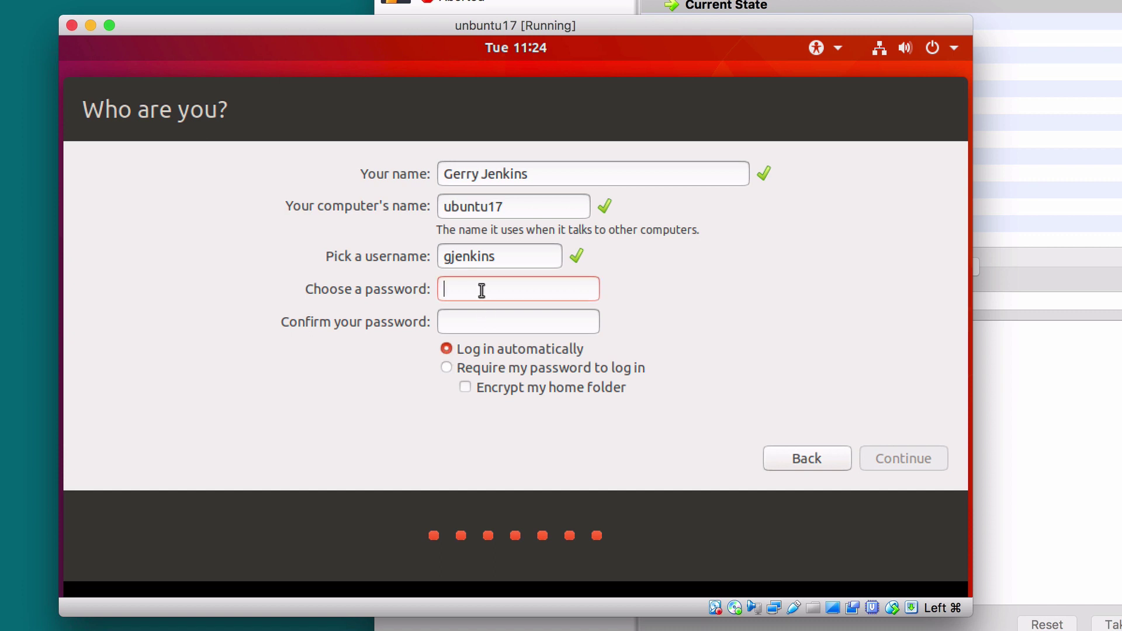
type("****")
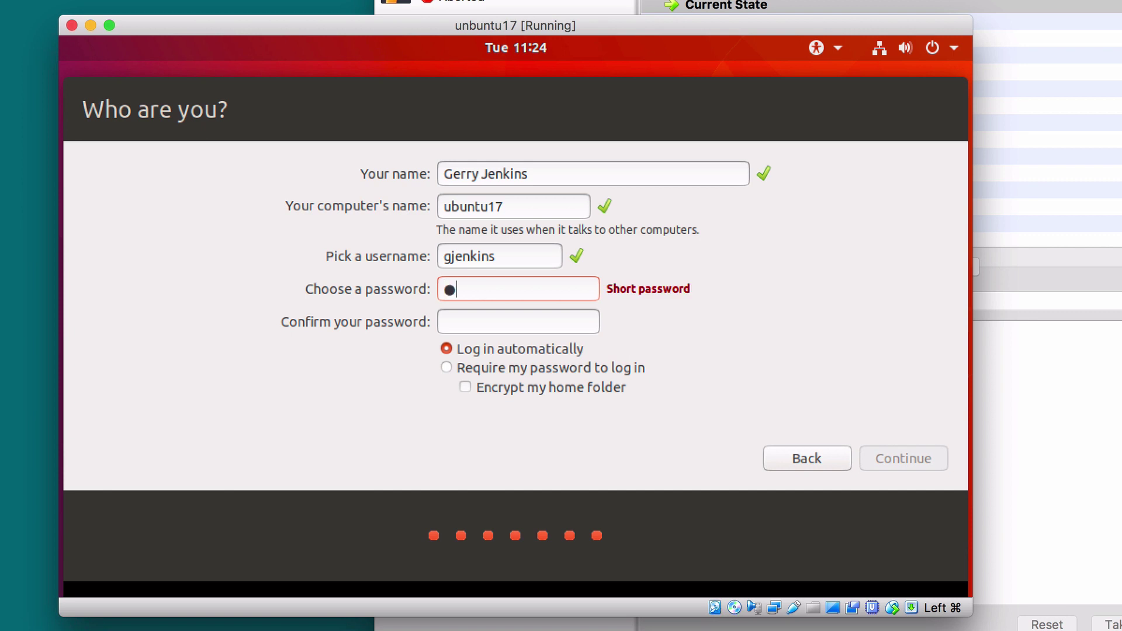
left_click(483, 320)
type("****")
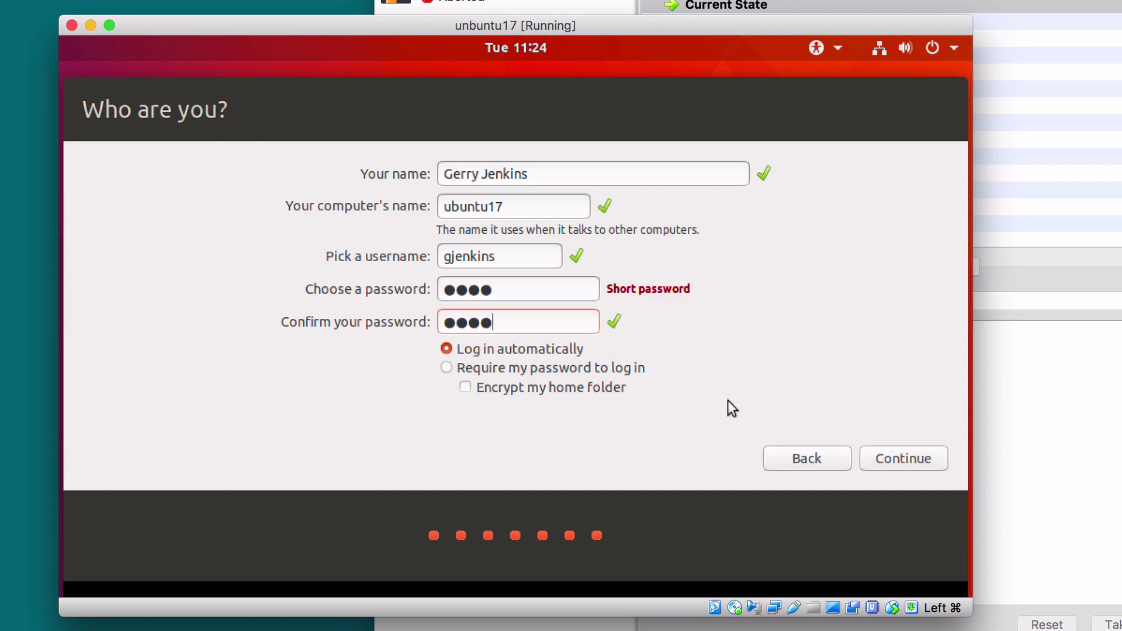
left_click(903, 459)
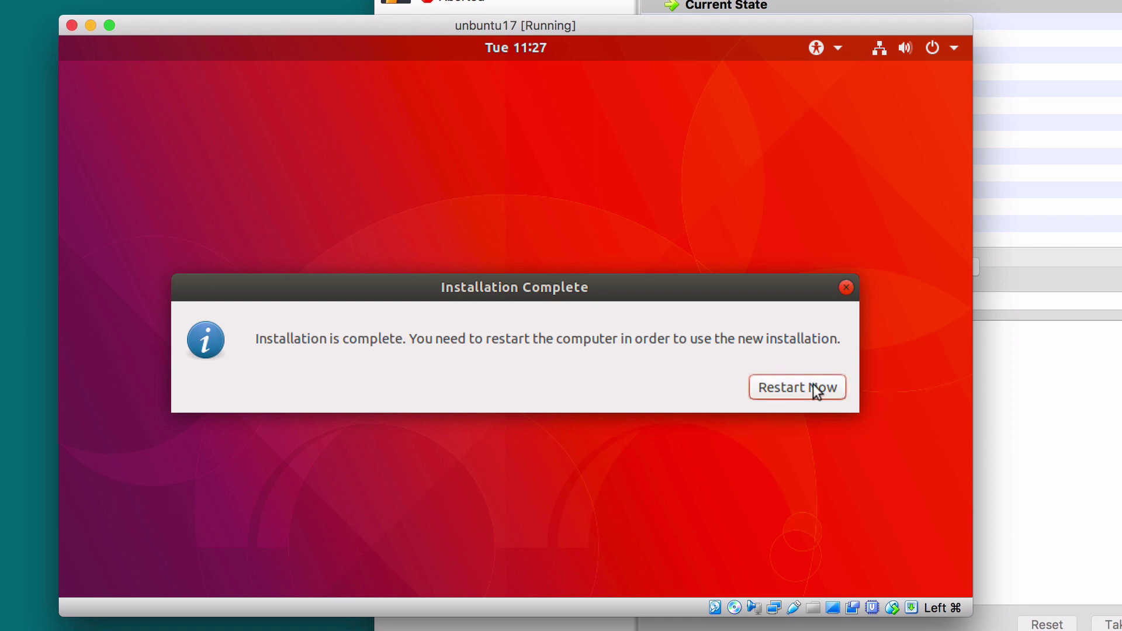
- Restart the virtual machine into the newly installed Ubuntu, continuing past the request to remove the installation medium
left_click(777, 386)
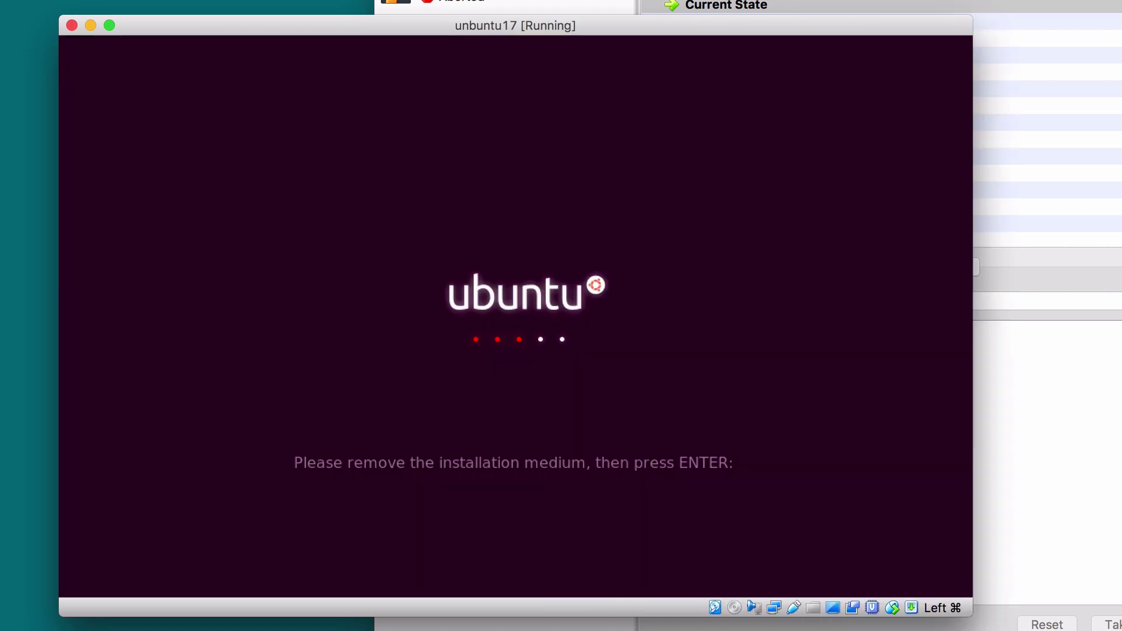
key("Return")
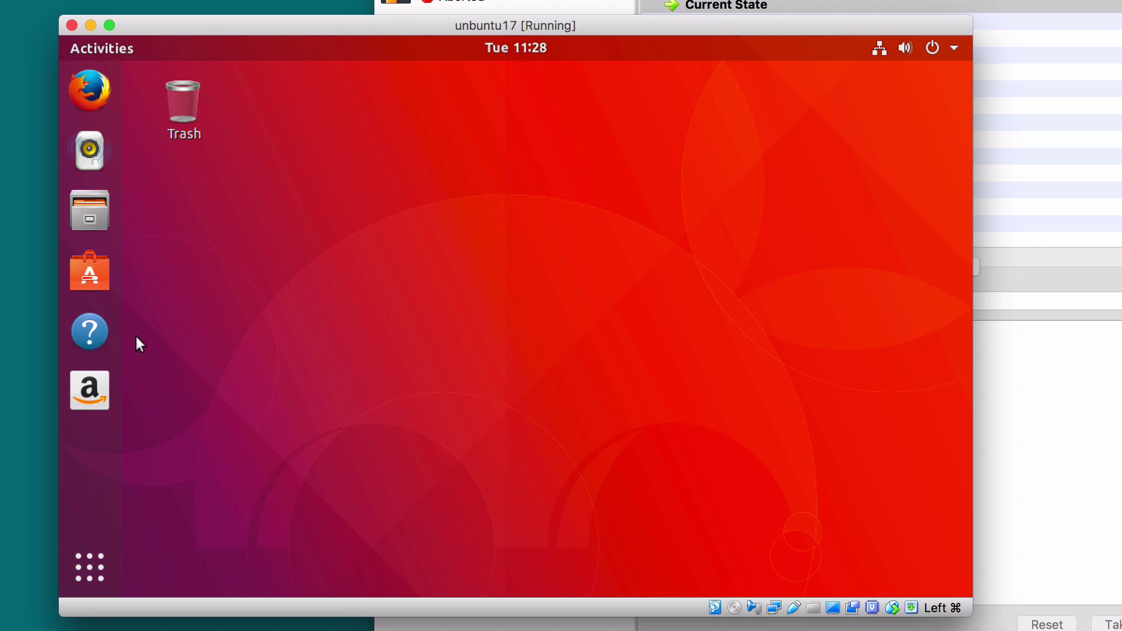
- Open Firefox on the Ubuntu desktop to check its start page and close it with all its tabs
left_click(94, 89)
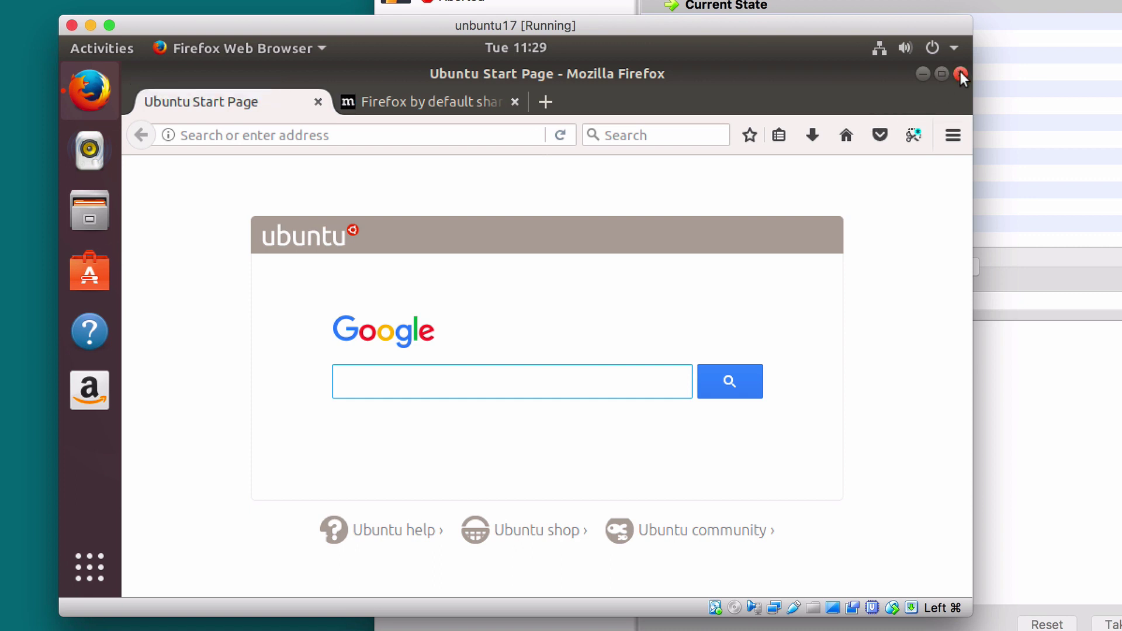
left_click(960, 73)
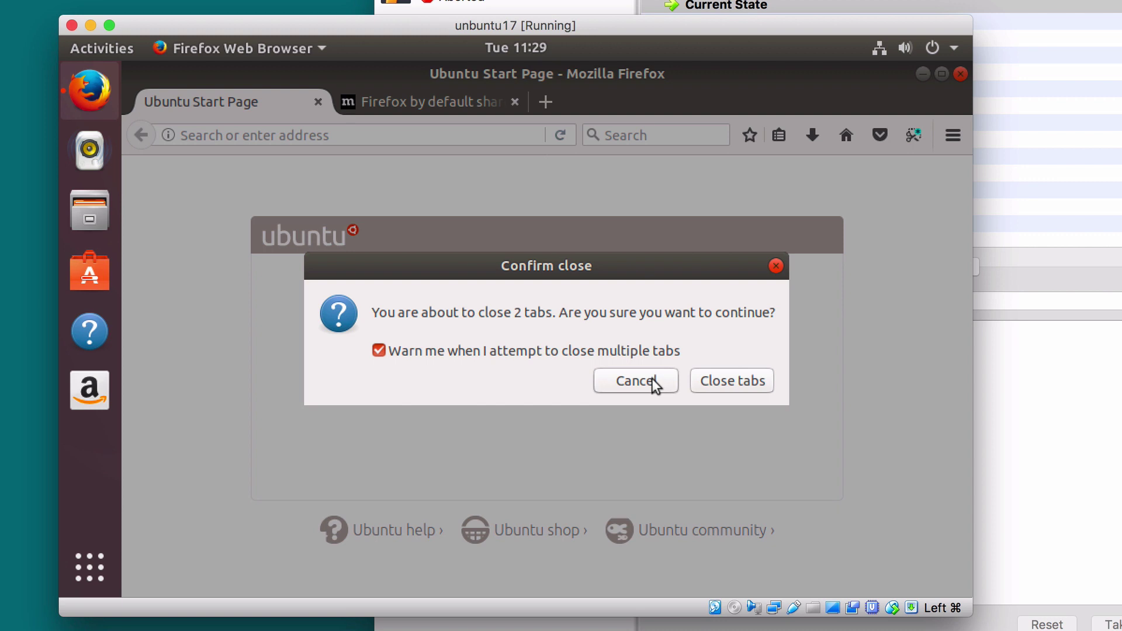
left_click(726, 382)
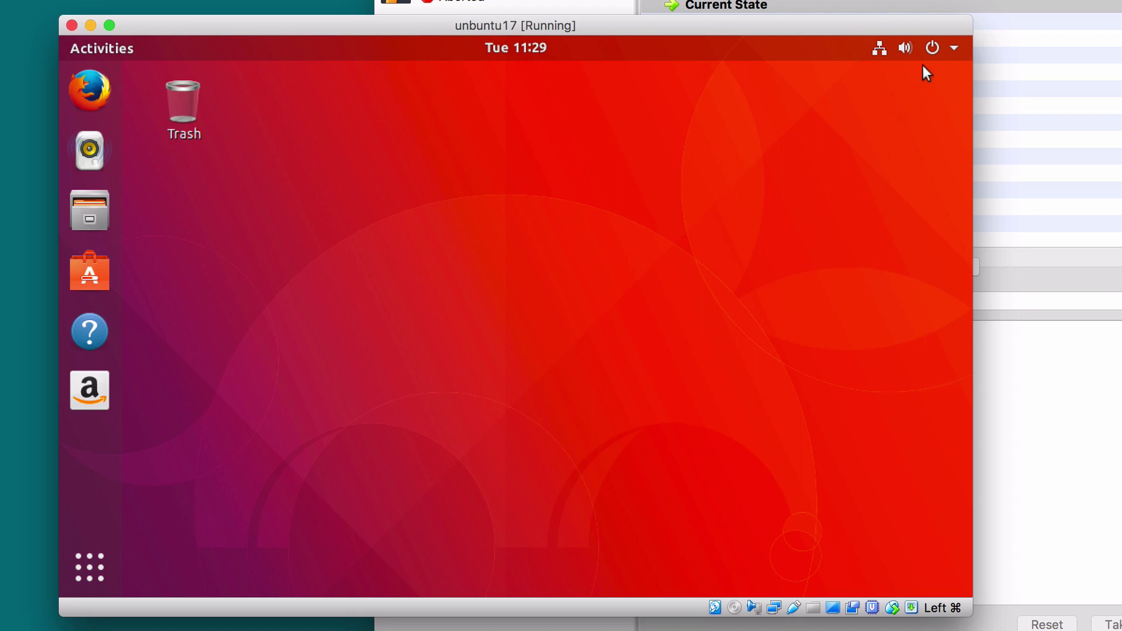
- Log the current user out of the Ubuntu session and confirm the logout
left_click(931, 47)
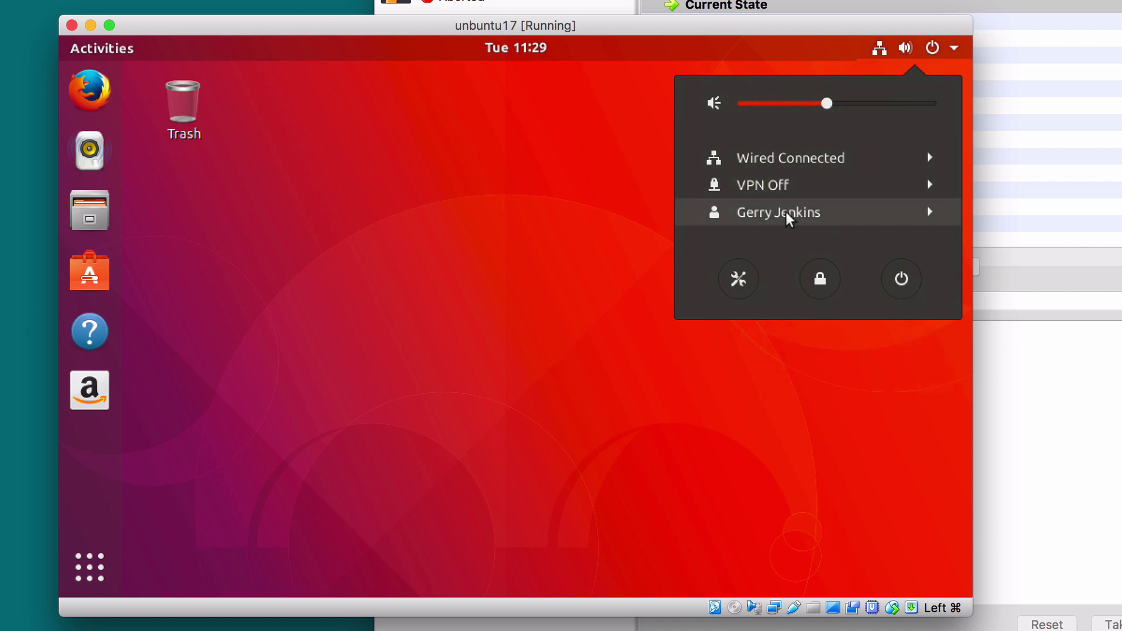
left_click(787, 211)
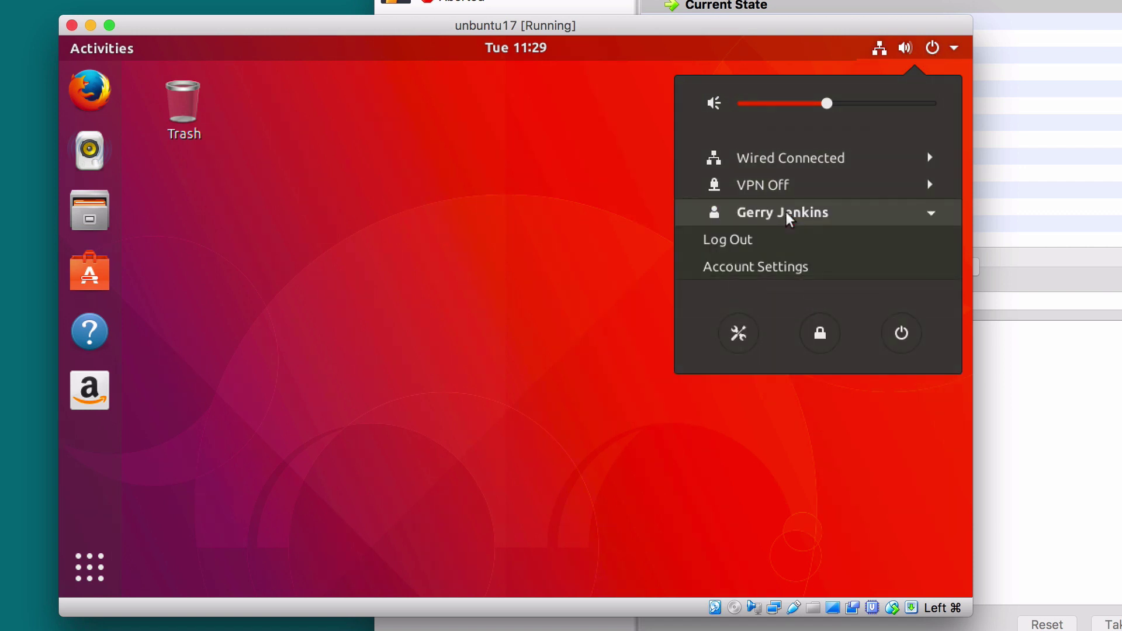
left_click(740, 241)
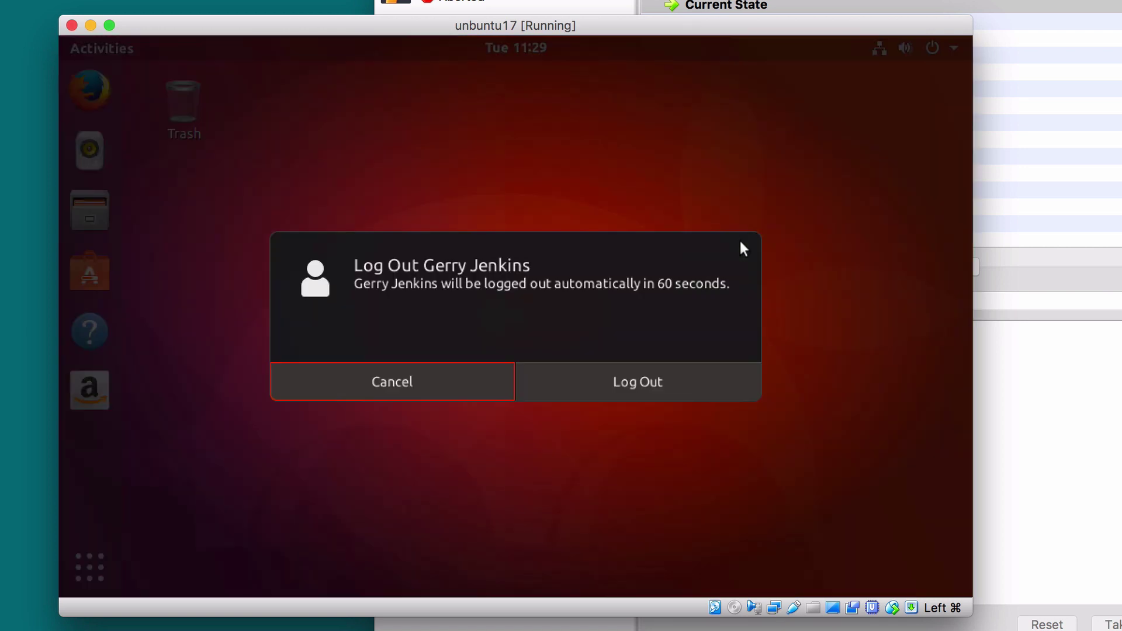
left_click(623, 377)
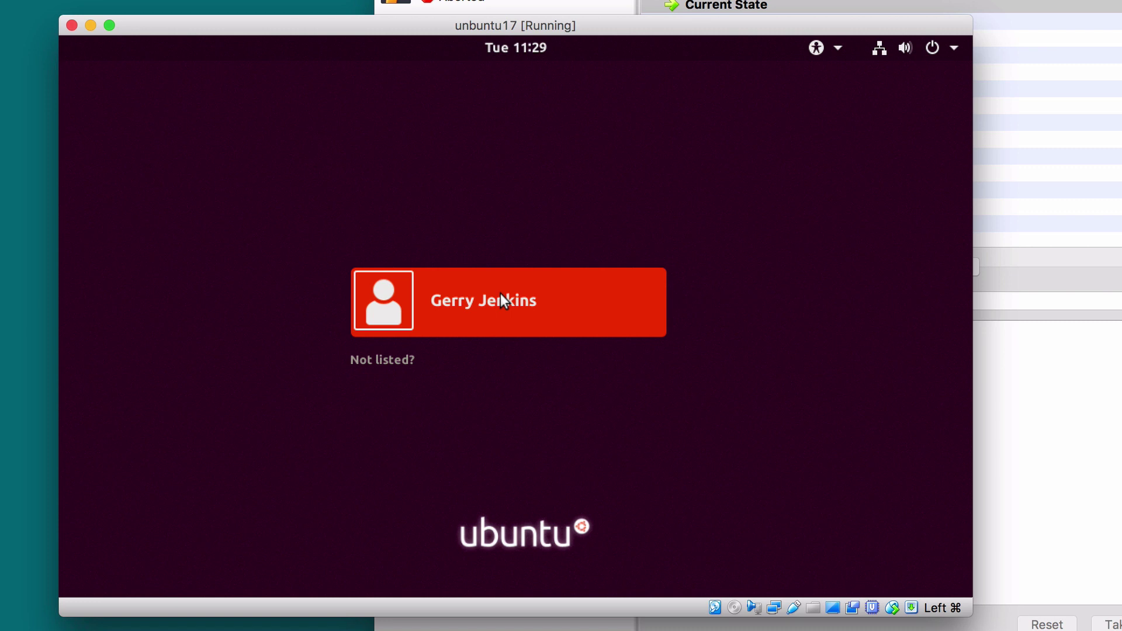
- Choose the Ubuntu on Xorg session for the listed user, enter the account password and sign in
left_click(501, 296)
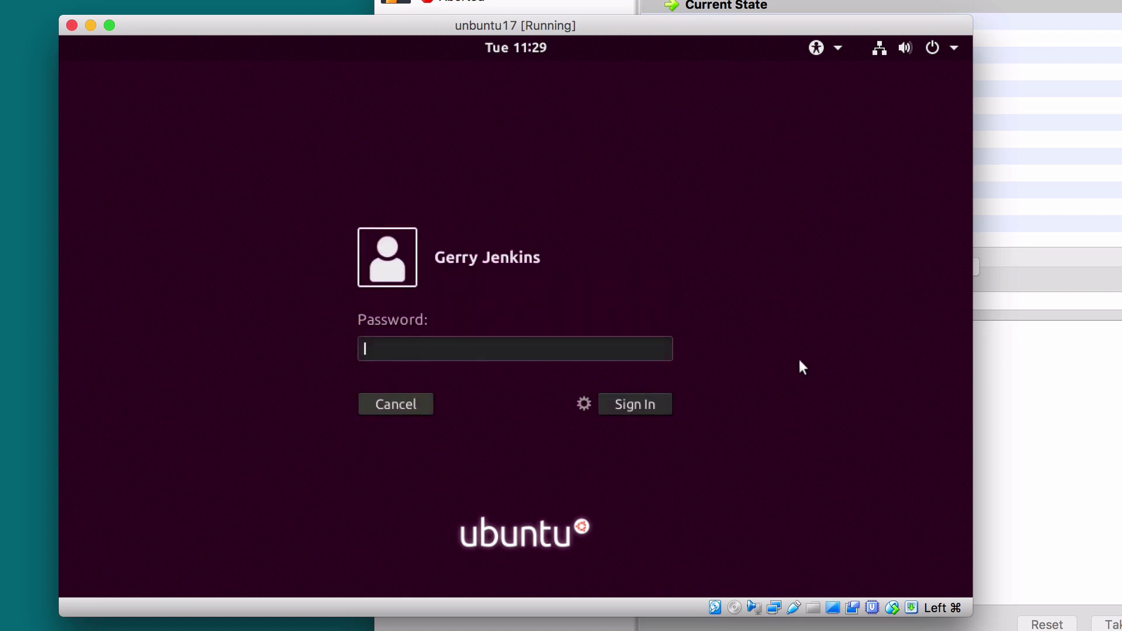
left_click(583, 403)
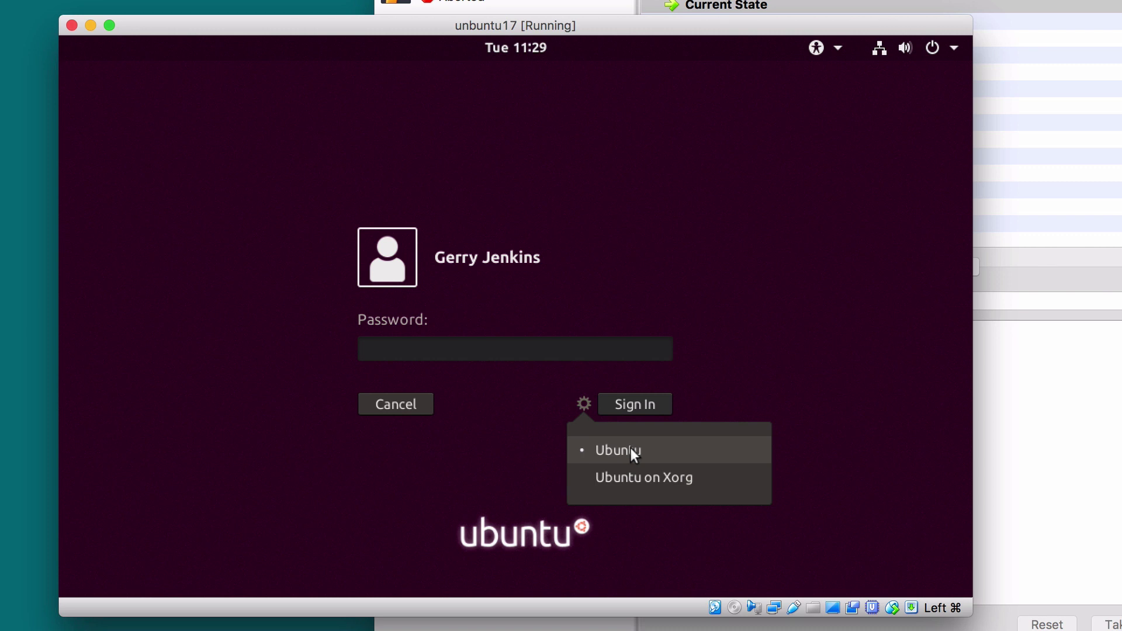
left_click(657, 480)
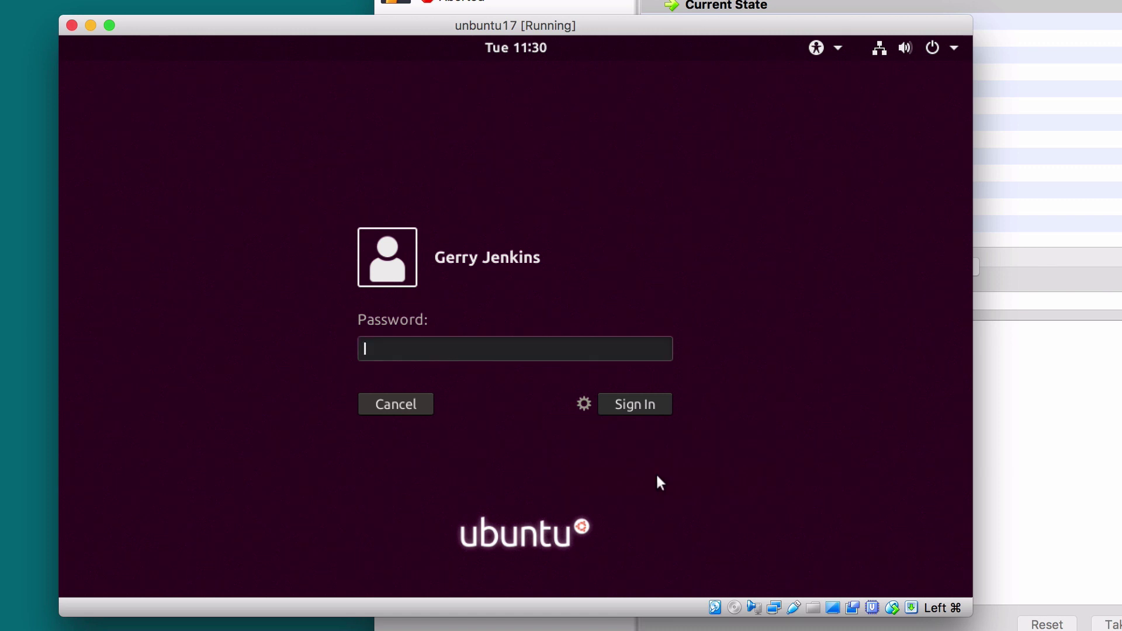
type("****")
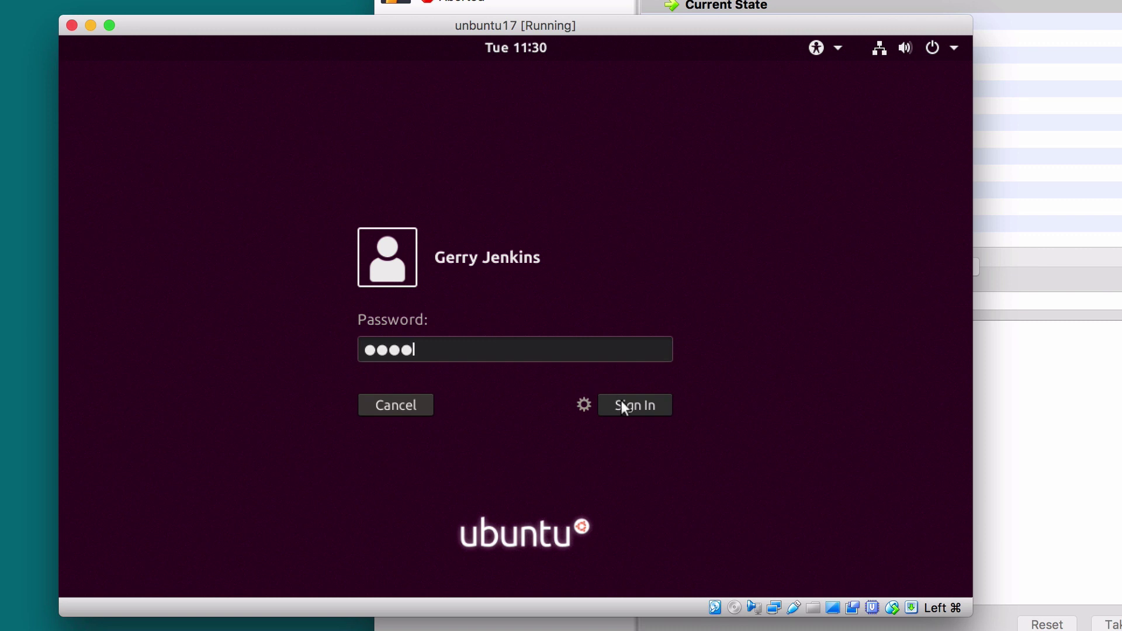
left_click(637, 405)
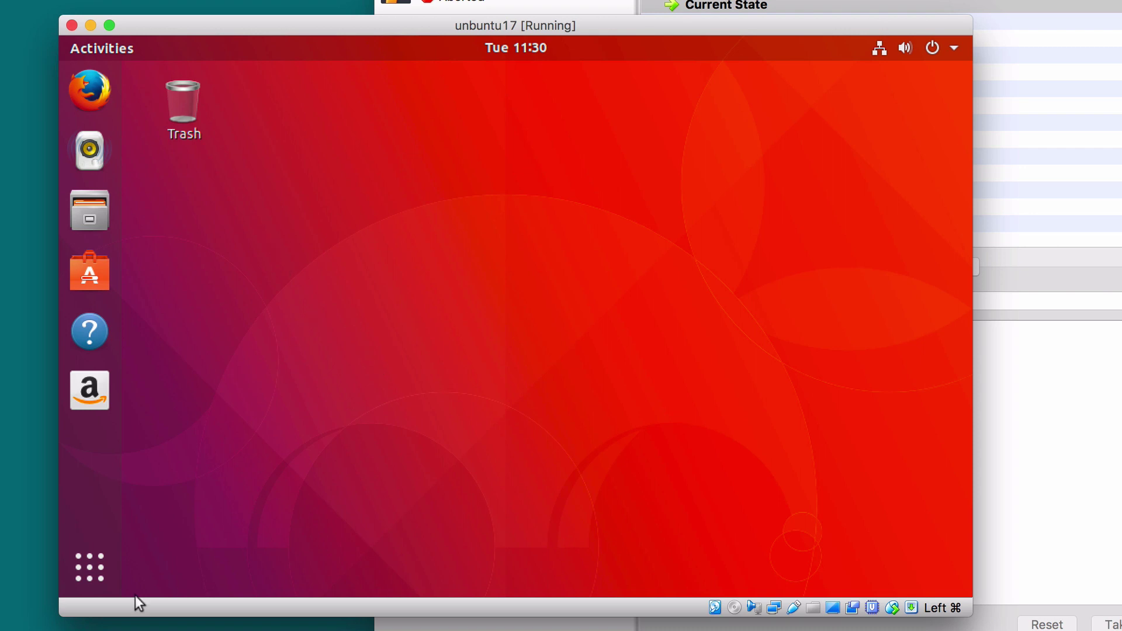
- Search all Ubuntu applications for "se" and open Settings
left_click(89, 573)
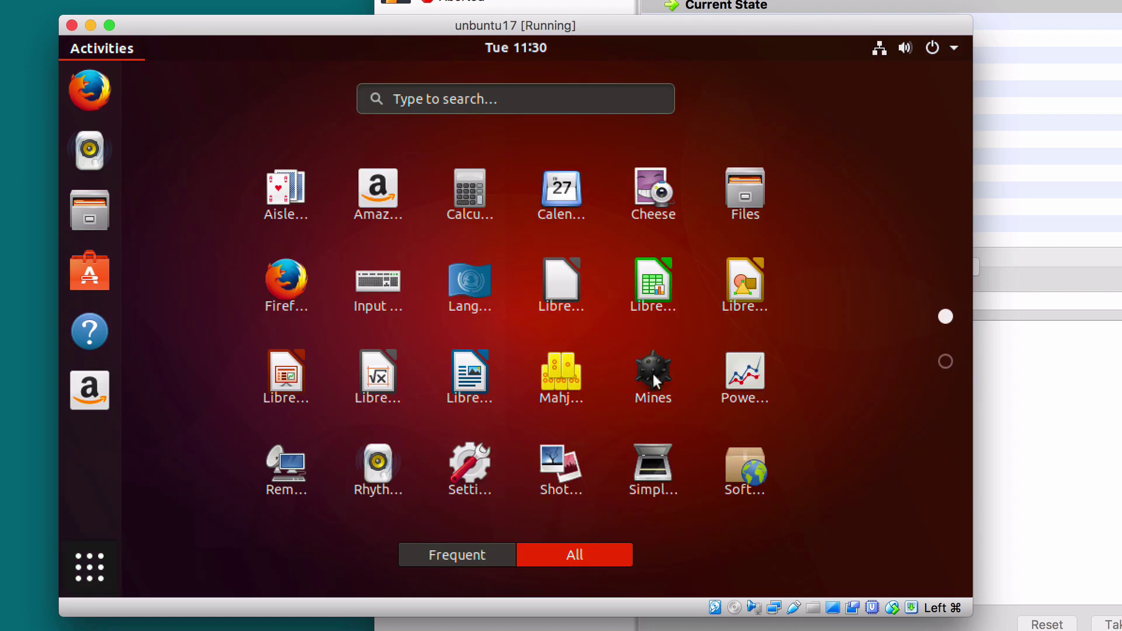
left_click(500, 94)
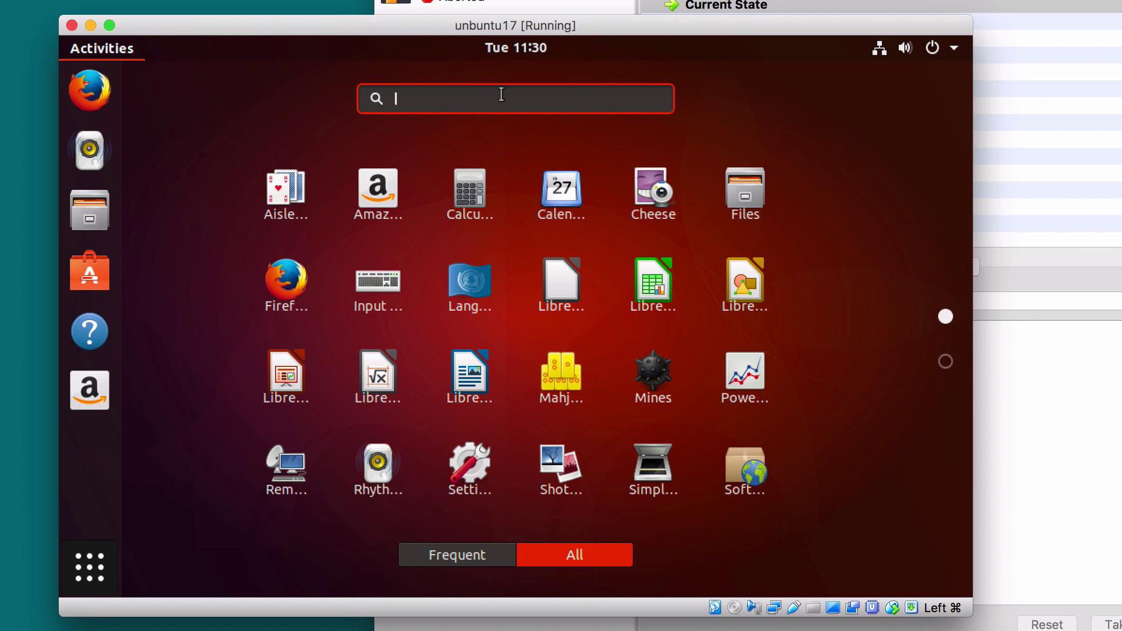
type("sel")
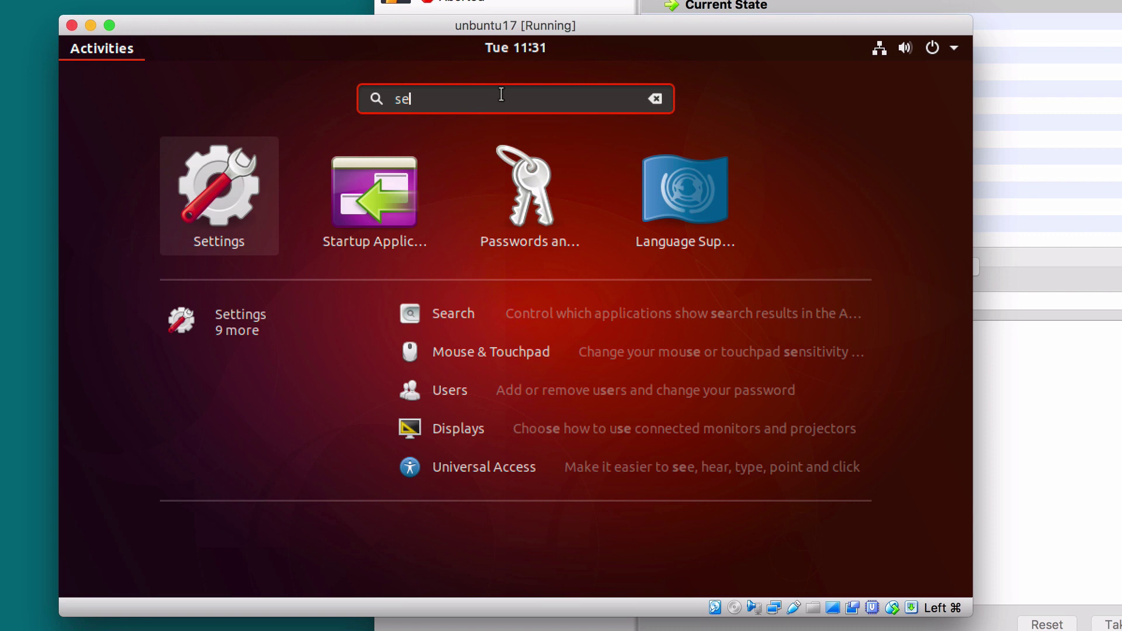
left_click(215, 185)
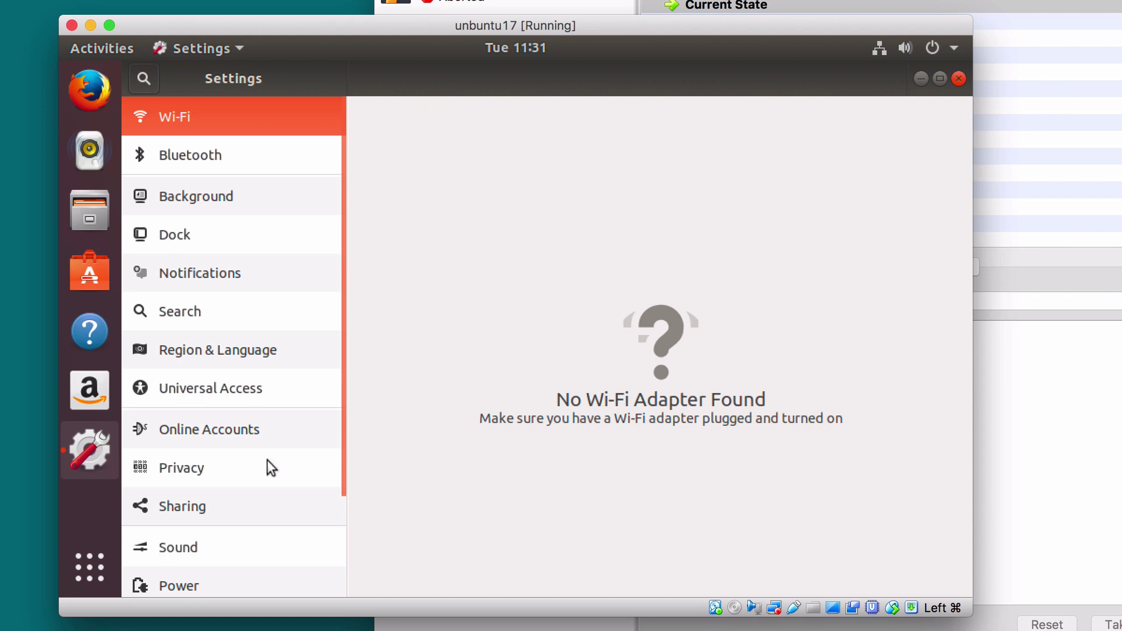
- Set the Blank screen option in the Power settings to Never
left_click(176, 579)
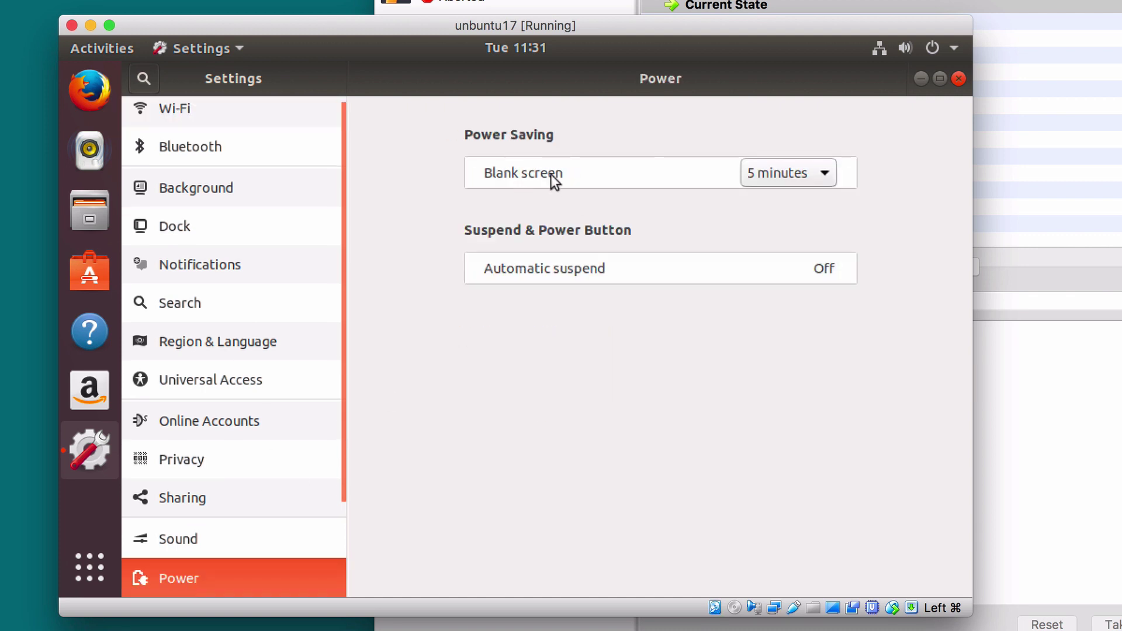
left_click(829, 174)
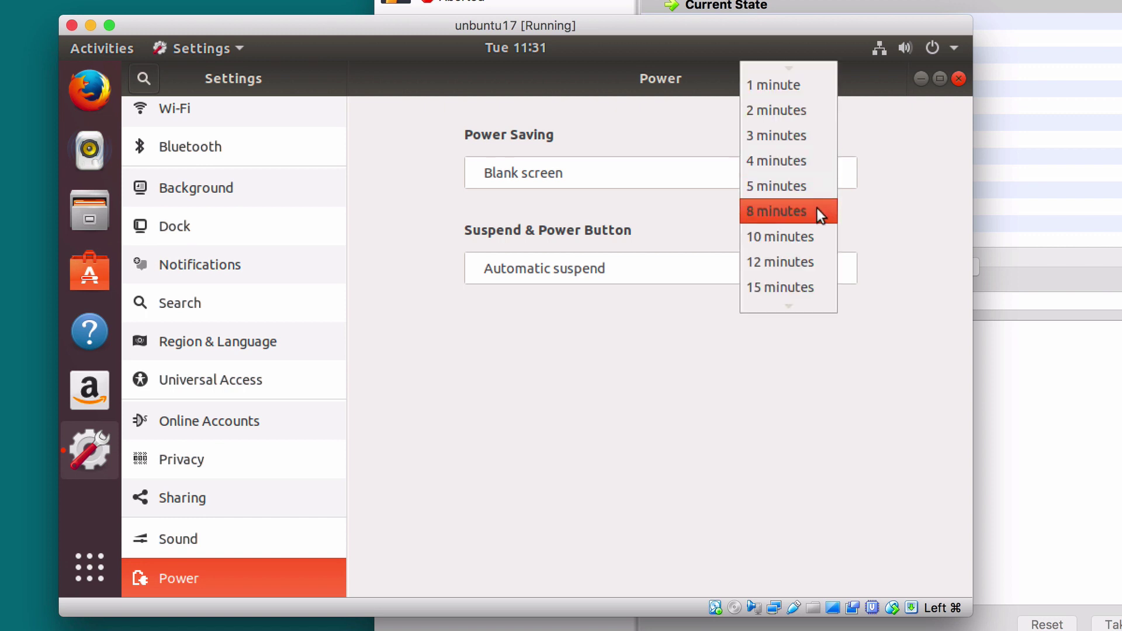
scroll(816, 208, "down", 1)
left_click(762, 300)
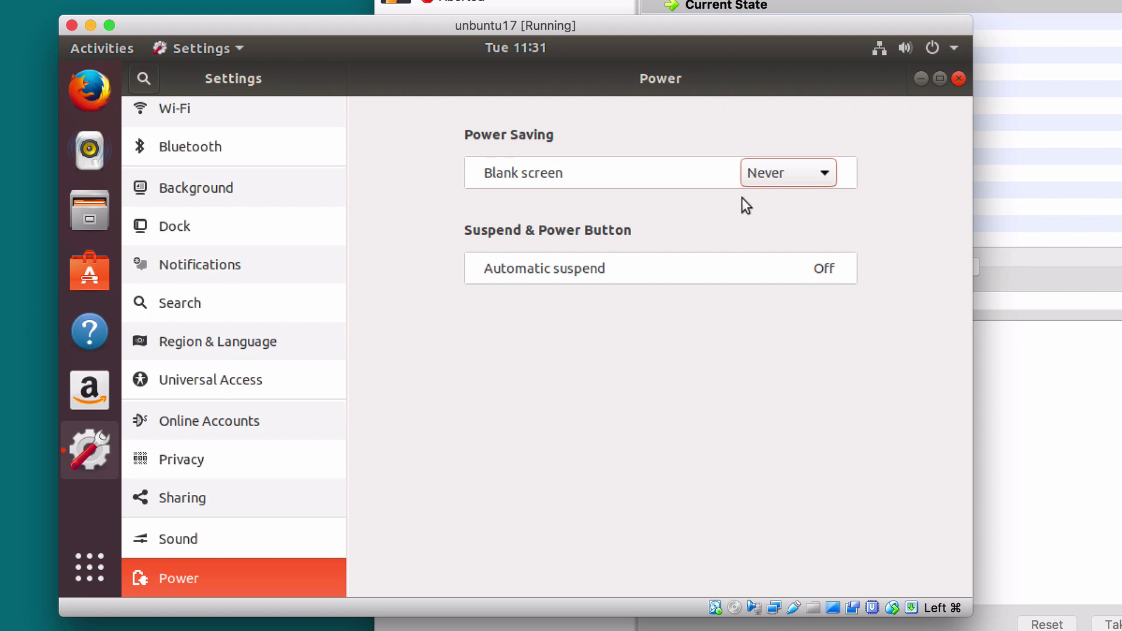
- Turn off Automatic Screen Lock in the Privacy settings and close Settings
left_click(184, 459)
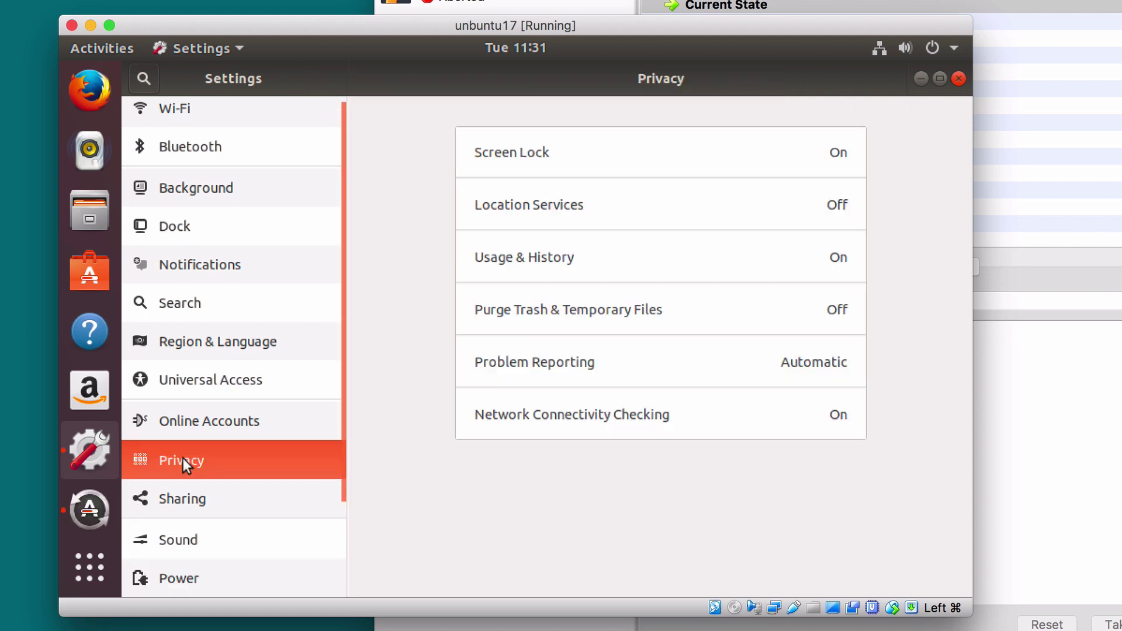
left_click(513, 153)
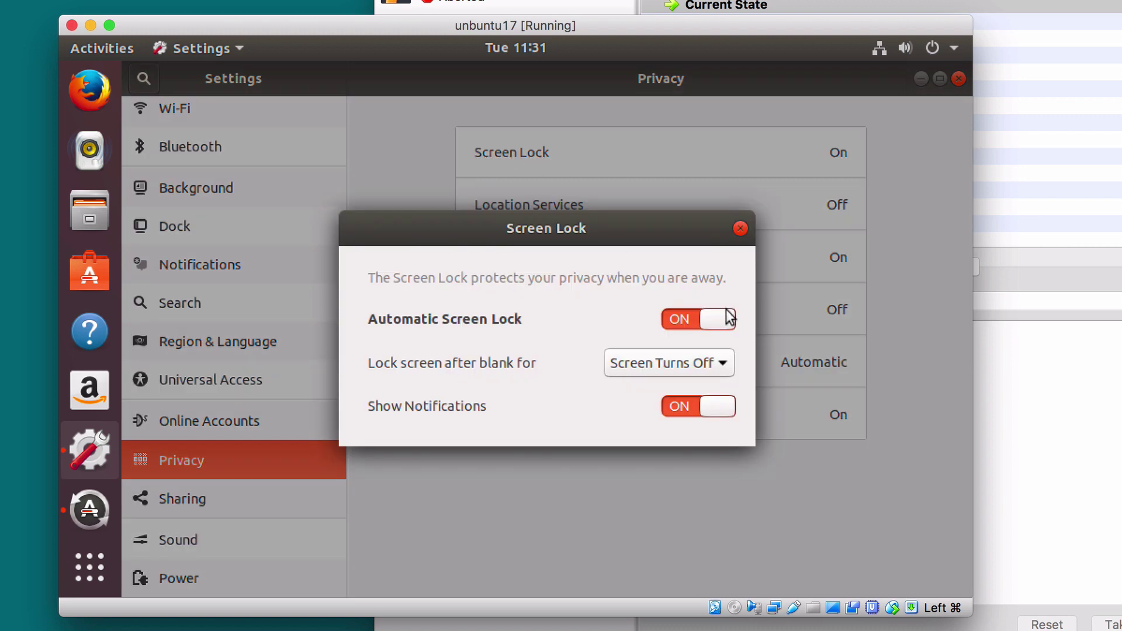
left_click(686, 318)
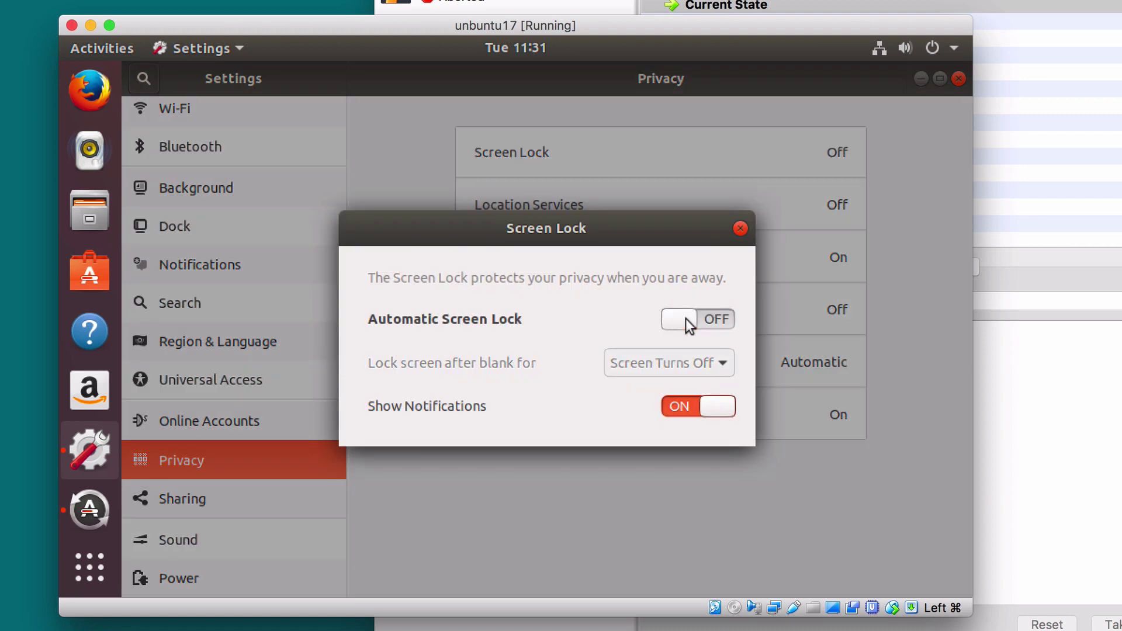
left_click(741, 228)
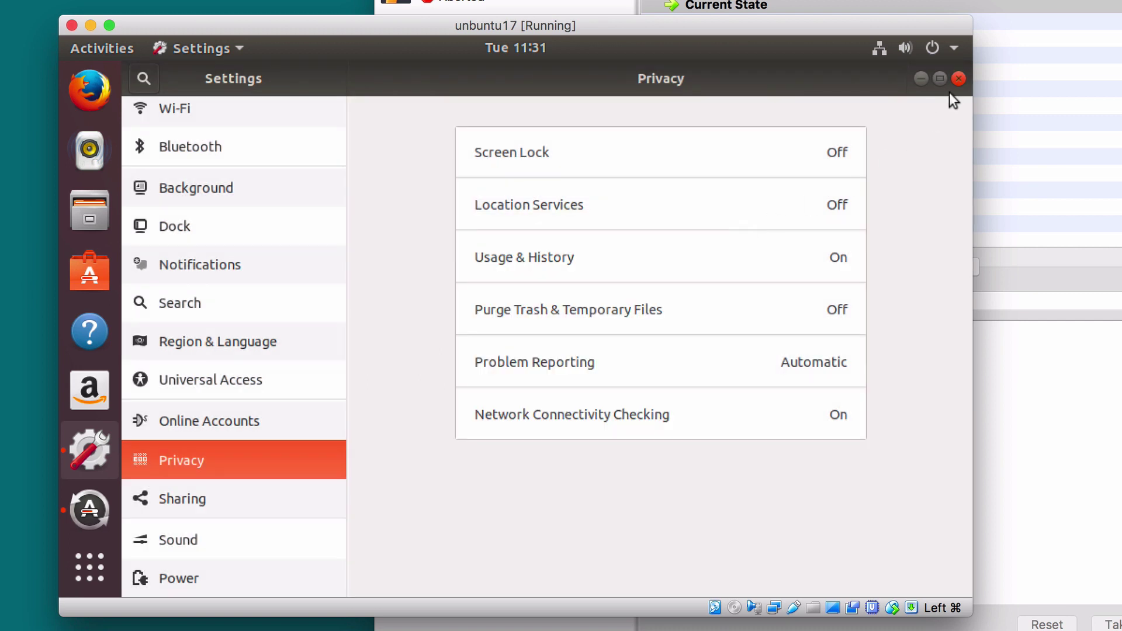
left_click(959, 78)
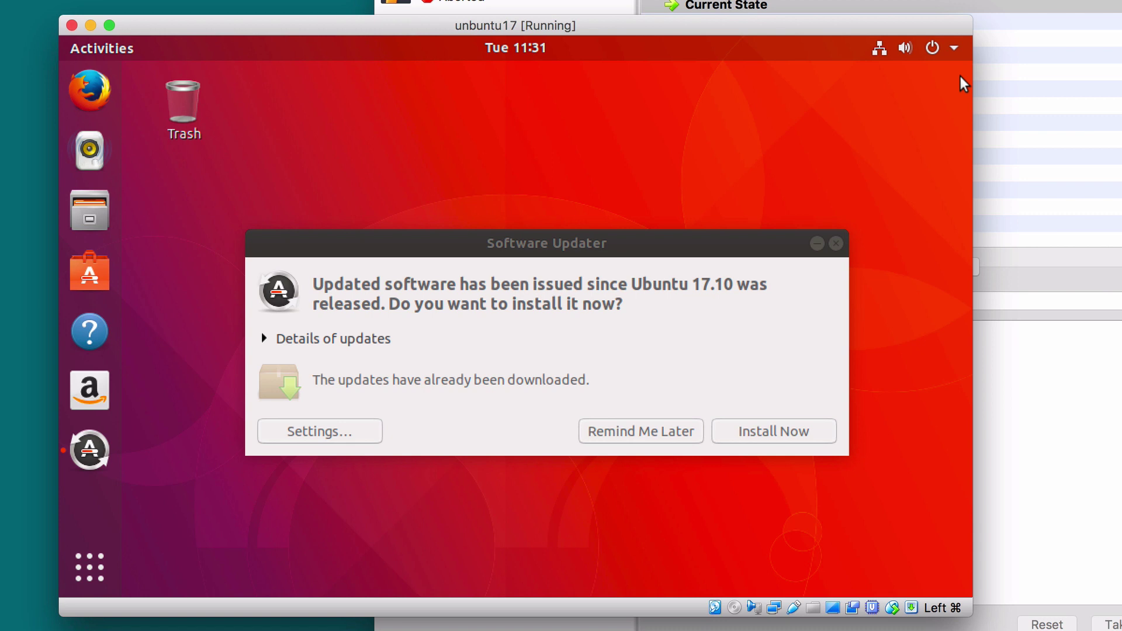
- Start installing the updates already downloaded by Software Updater
left_click(776, 429)
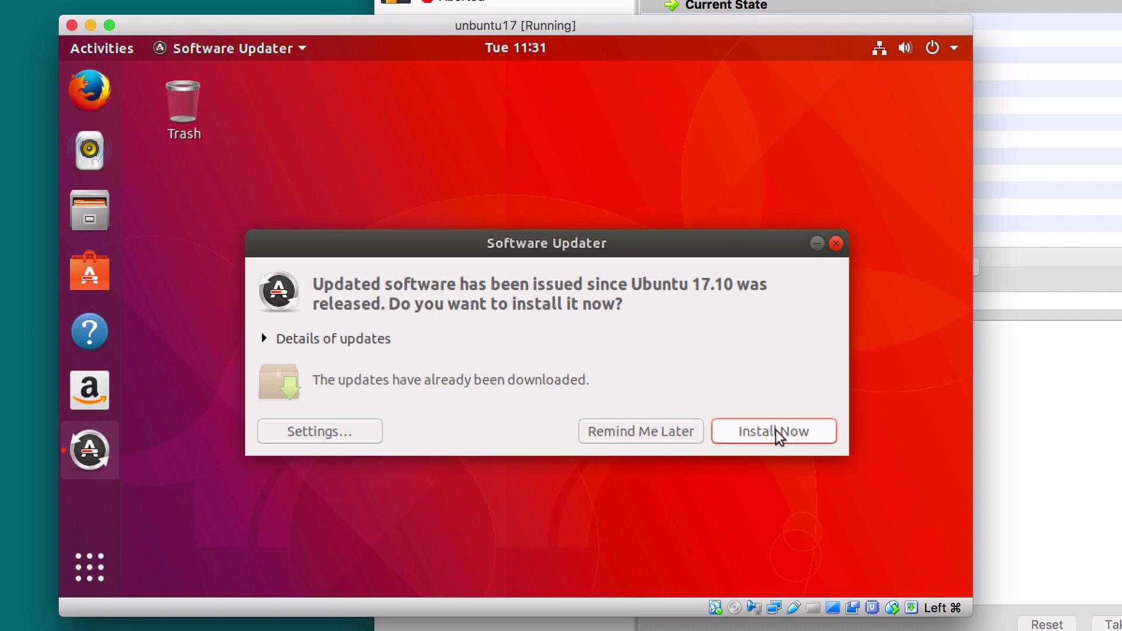
left_click(776, 430)
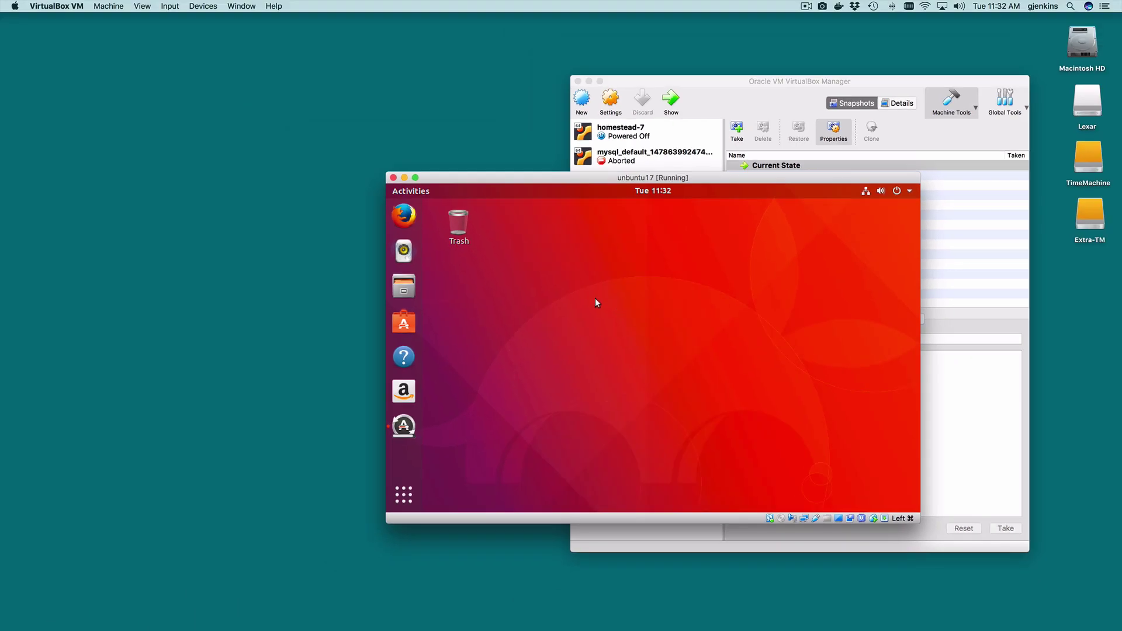
- Switch to TextMate on the Mac, shrink the everypair.py window and move it to the free desktop area beside the virtual machine
left_click(146, 201)
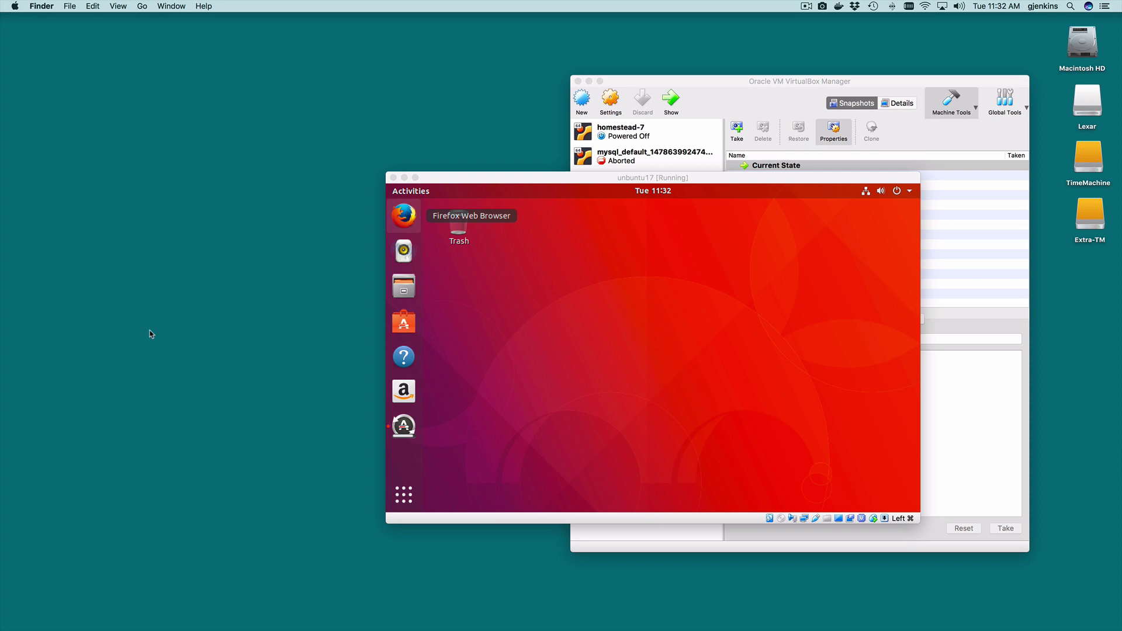
mouse_move(665, 629)
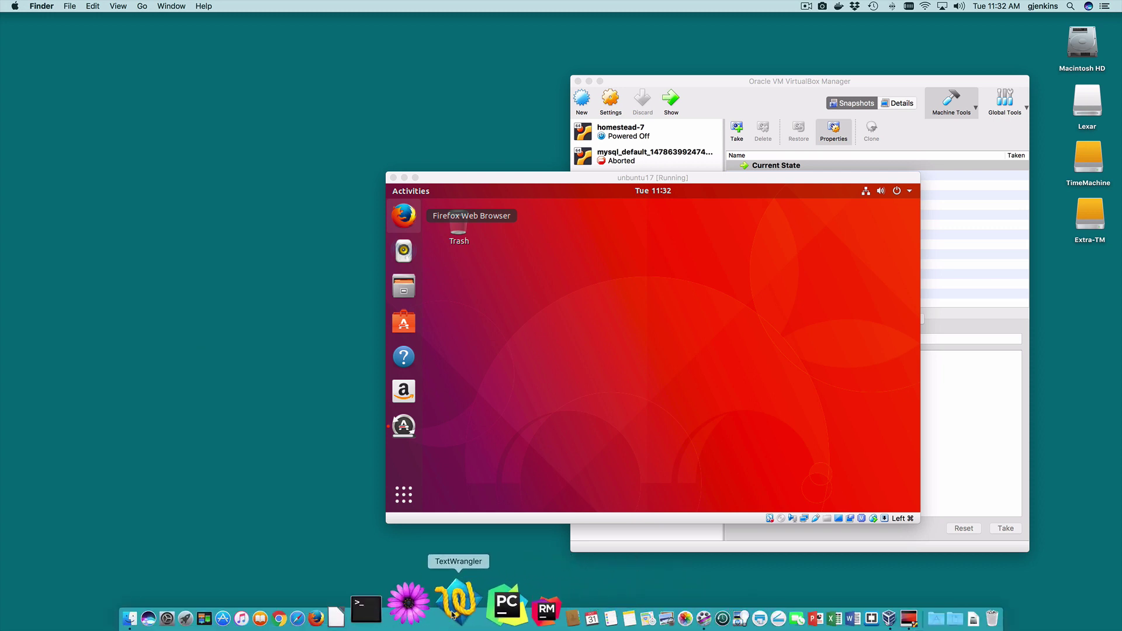
left_click(430, 614)
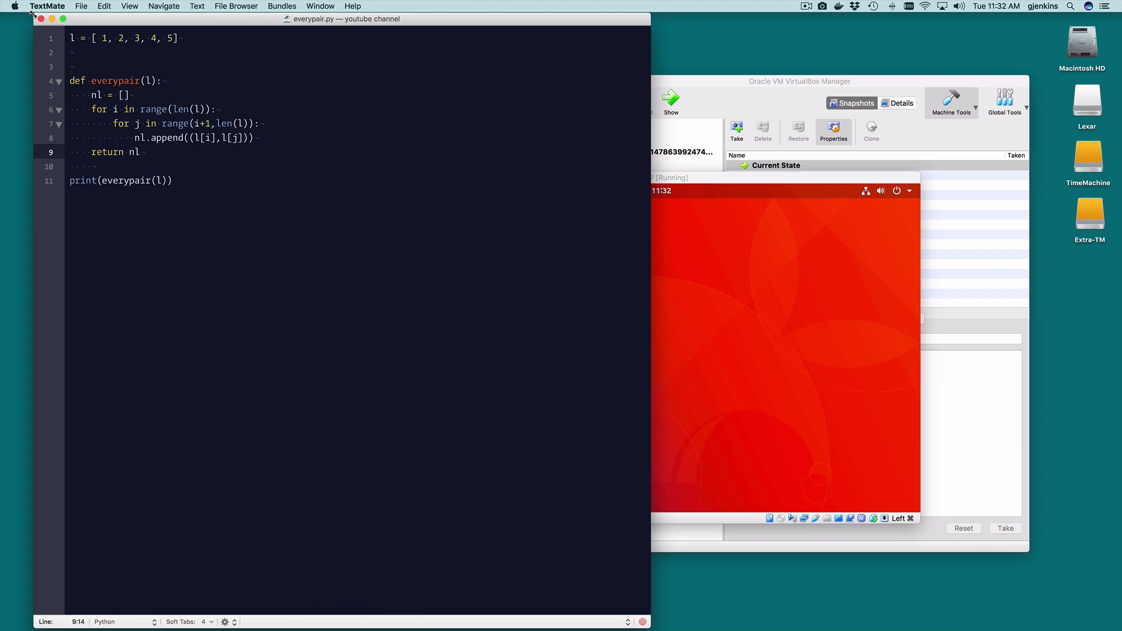
left_click_drag(34, 14, 177, 333)
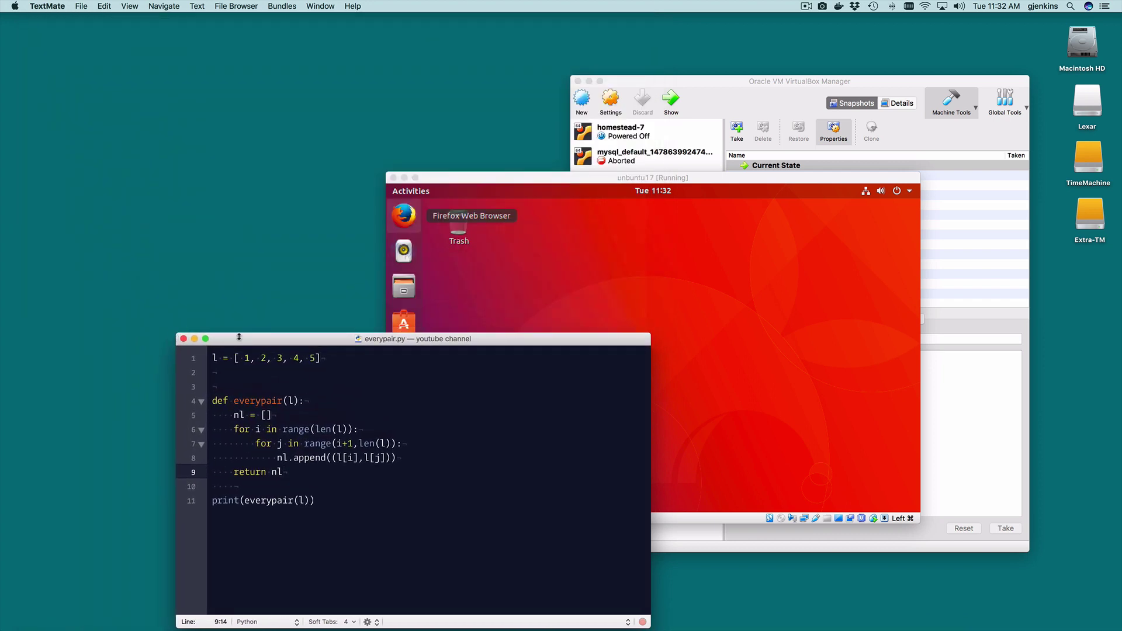
left_click_drag(312, 344, 183, 52)
- Select the everypair function from its def line through the nl.append line and switch back to the Ubuntu virtual machine
left_click_drag(98, 107, 170, 166)
left_click(657, 357)
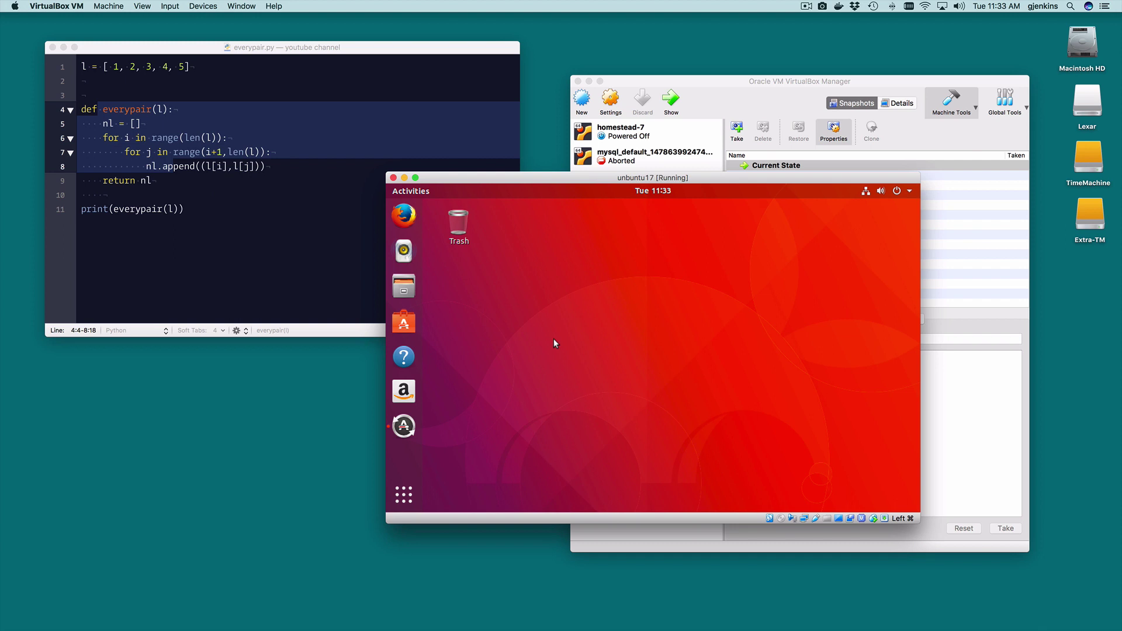
- Switch to Google Chrome on the Mac and open the download.virtualbox.org/virtualbox index page
mouse_move(223, 628)
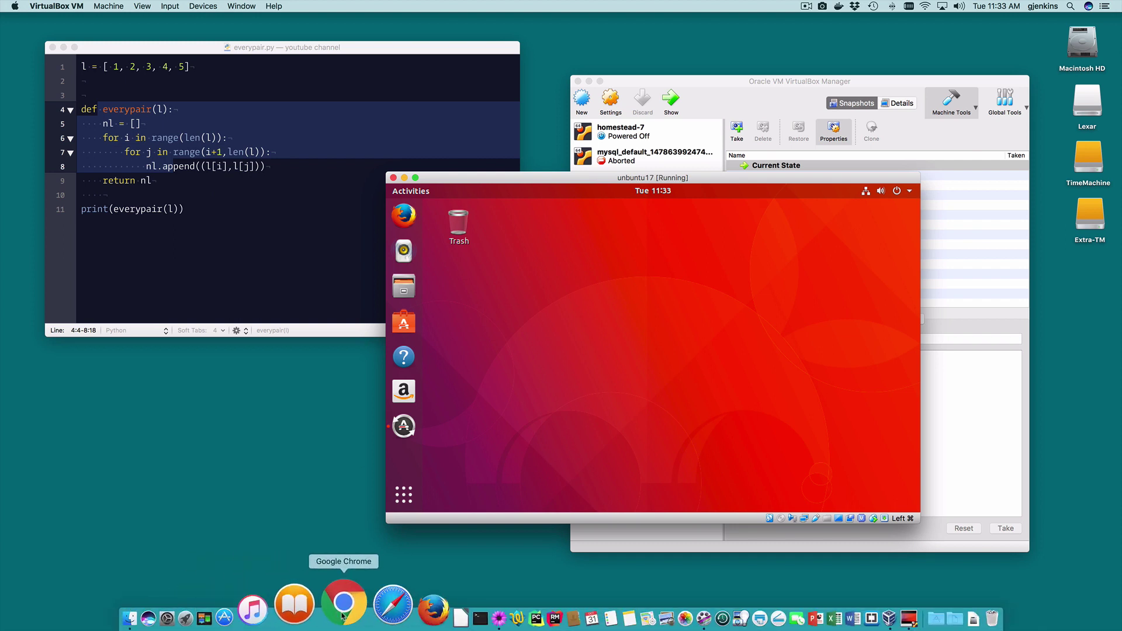
left_click(343, 616)
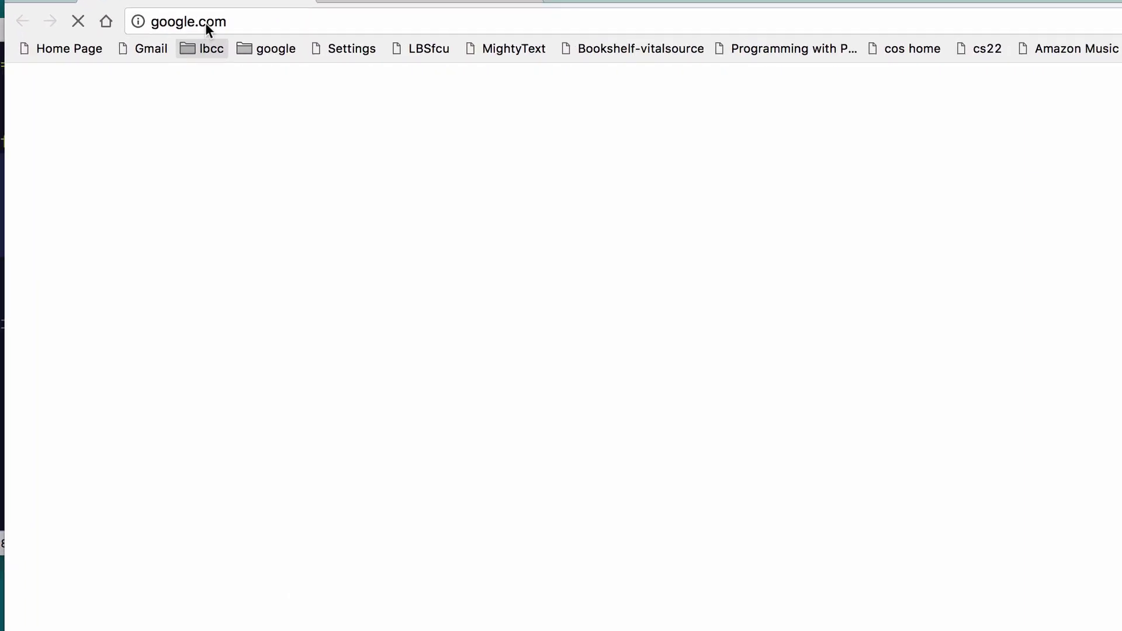
left_click(233, 21)
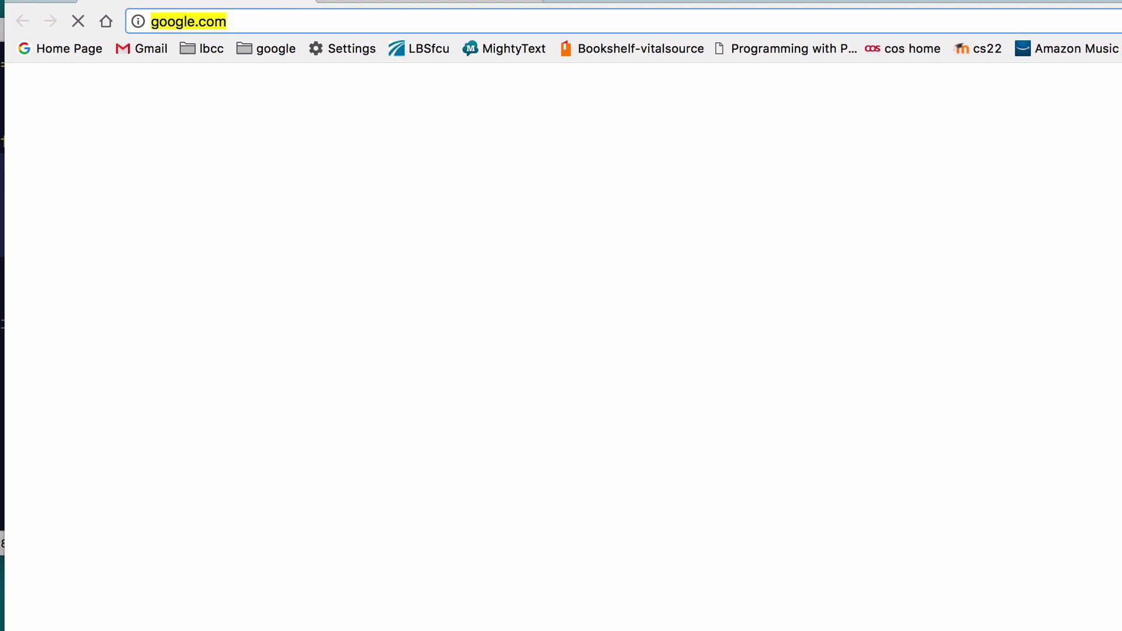
type("download.")
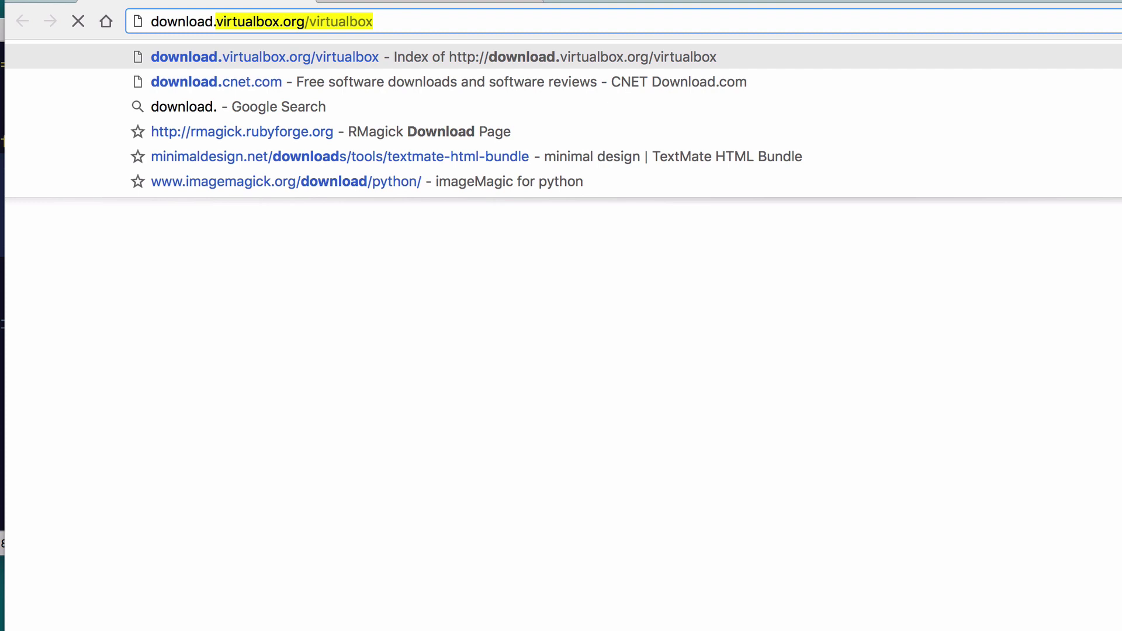
key("Right")
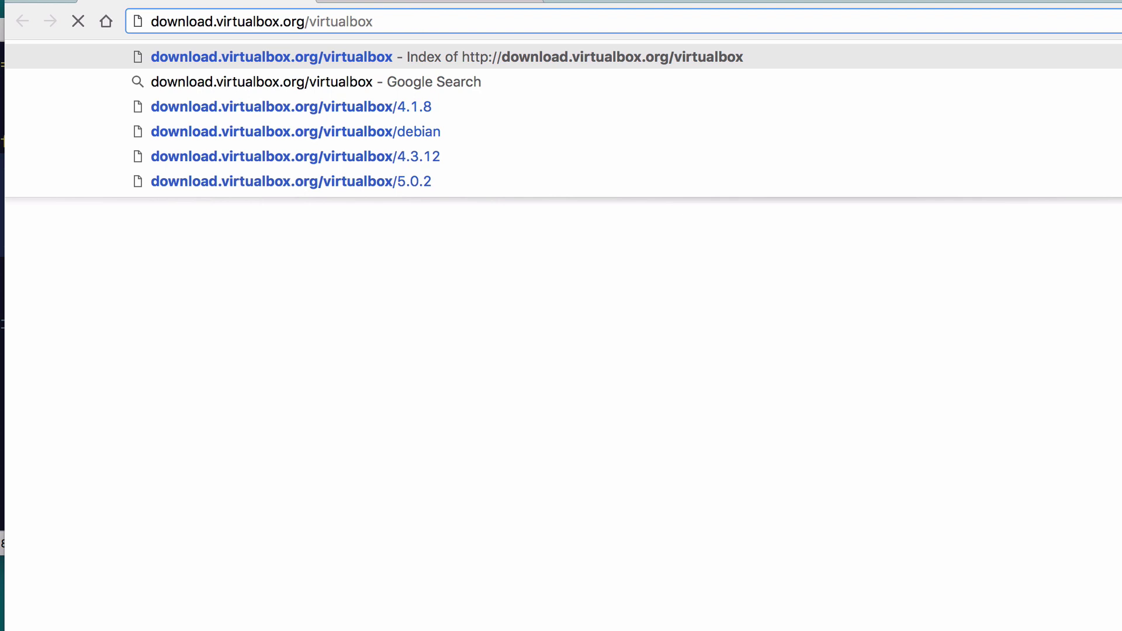
key("Return")
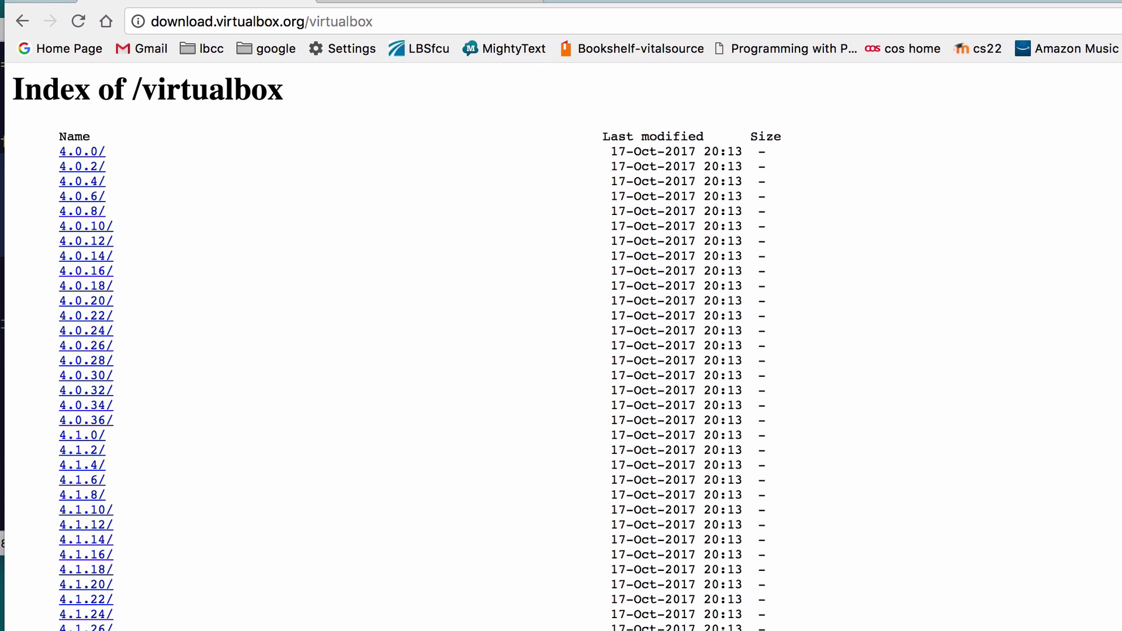
- Download VBoxGuestAdditions_5.1.30.iso from the 5.1.30 folder and switch back to the Ubuntu virtual machine
scroll(398, 345, "down", 10)
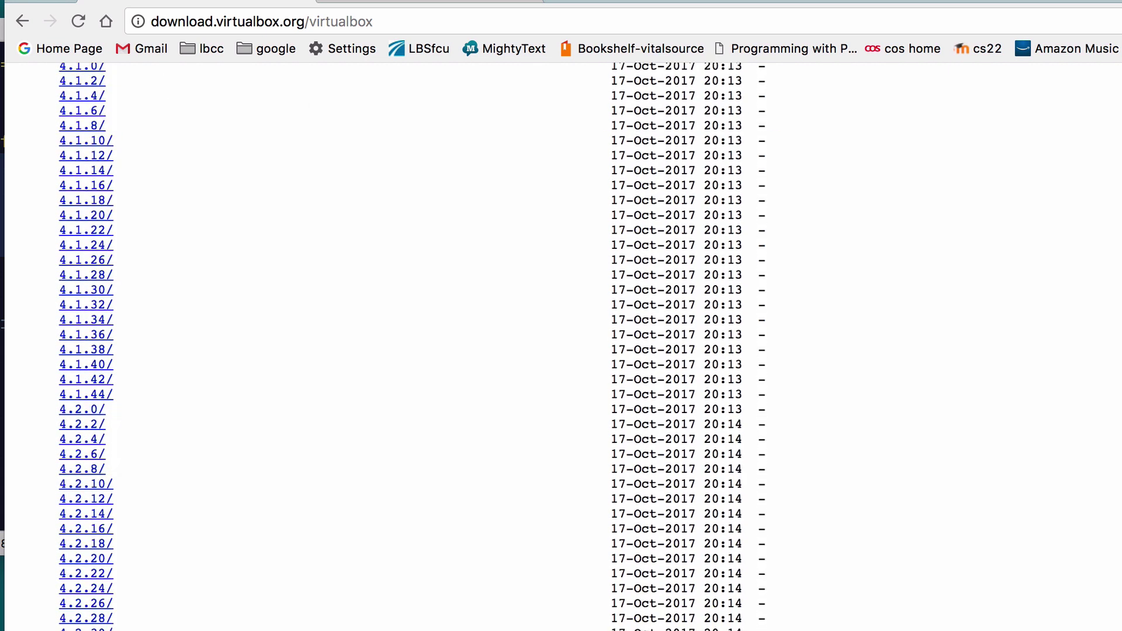
scroll(397, 345, "down", 15)
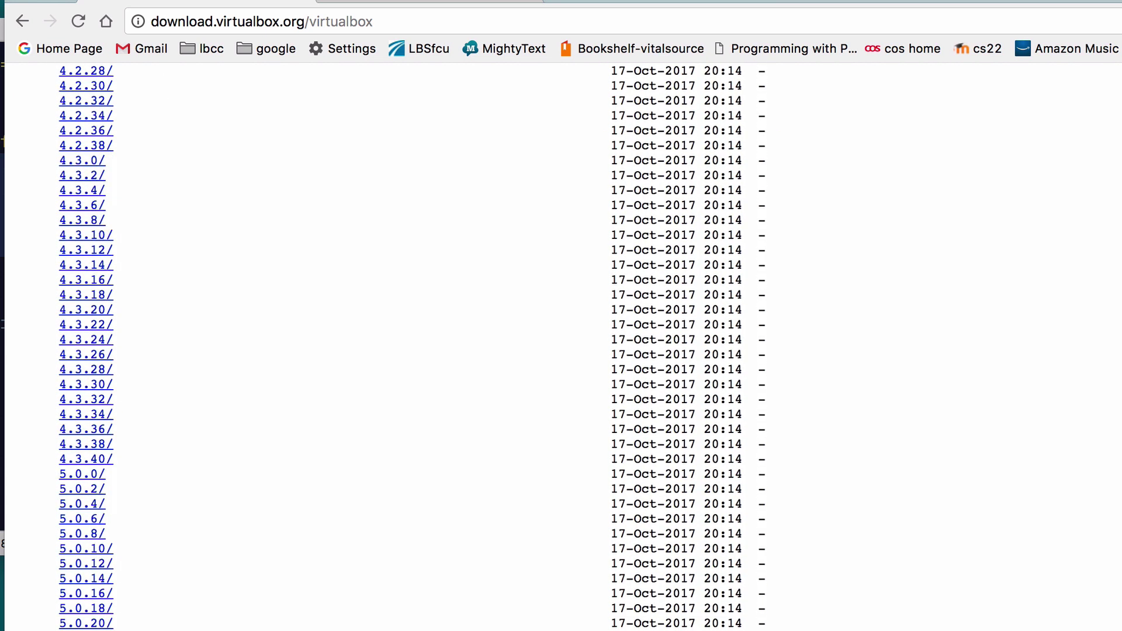
scroll(82, 368, "down", 6)
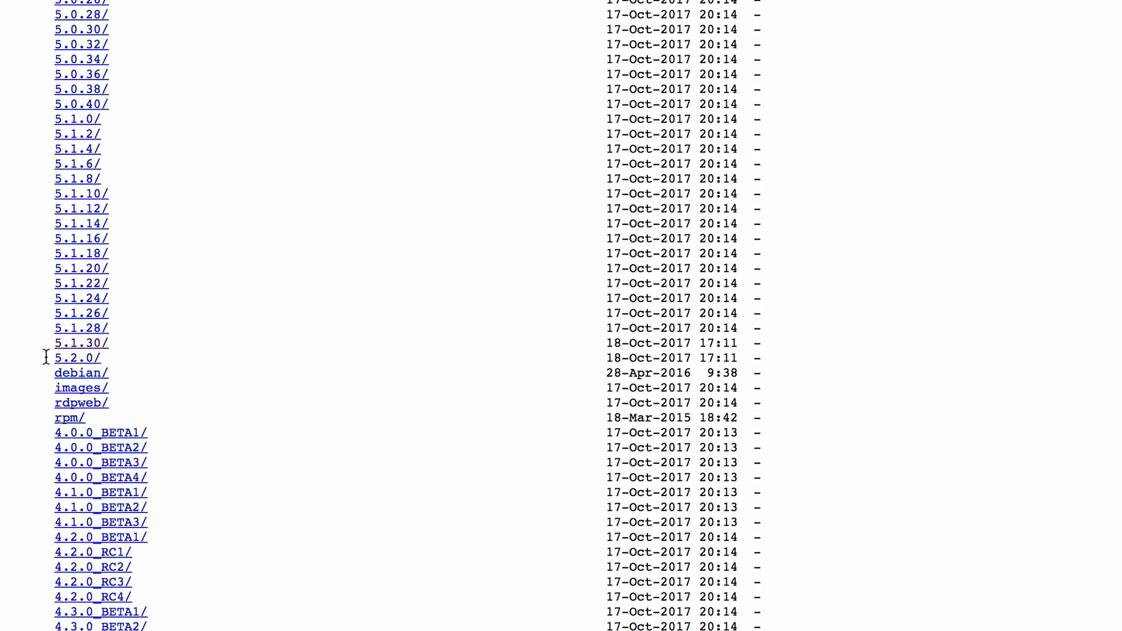
left_click(78, 349)
scroll(78, 349, "down", 10)
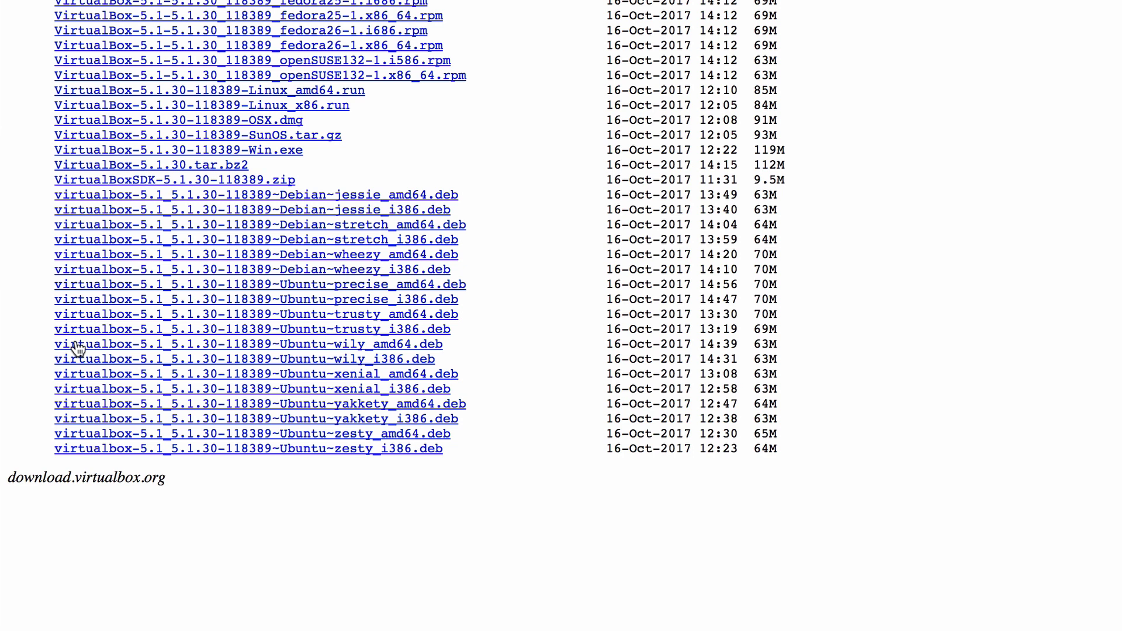
scroll(77, 349, "up", 6)
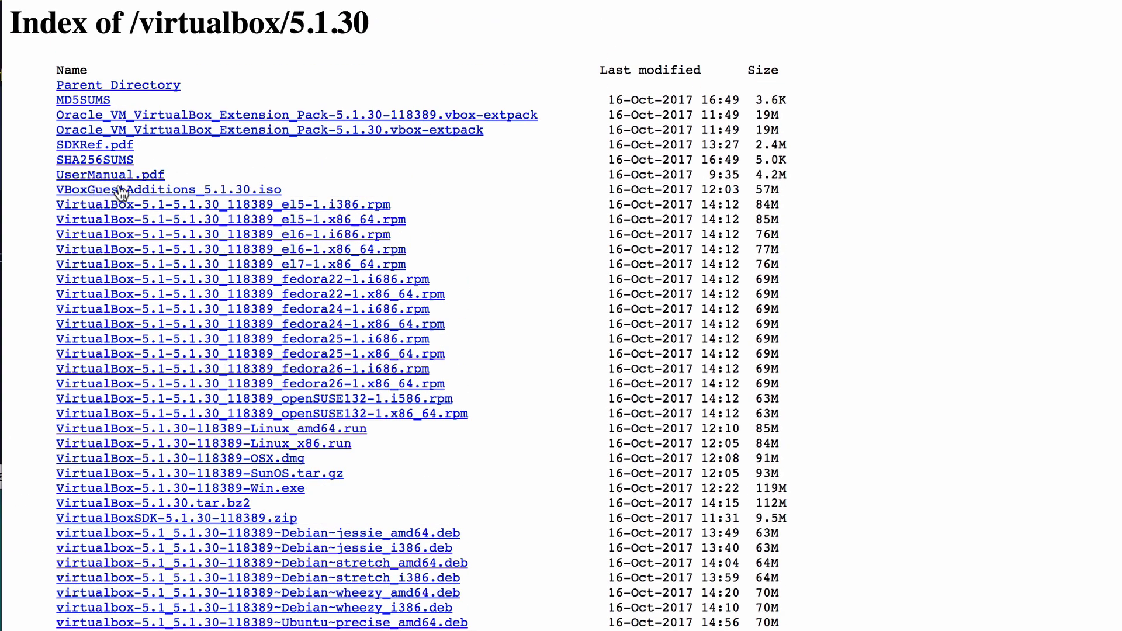
left_click(235, 192)
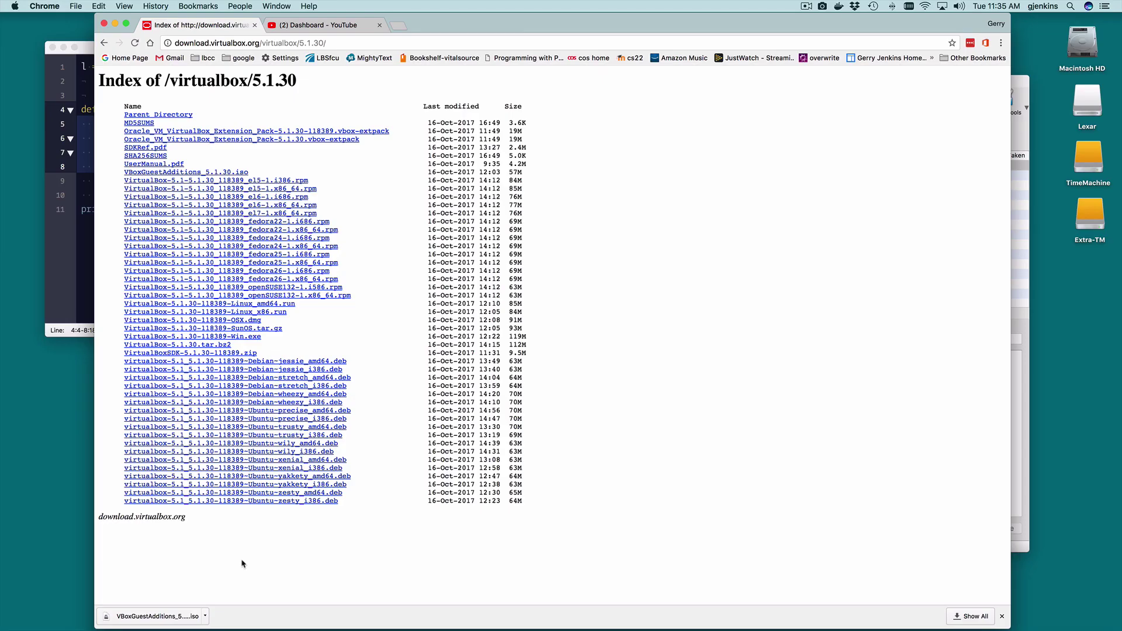
key("super+Tab")
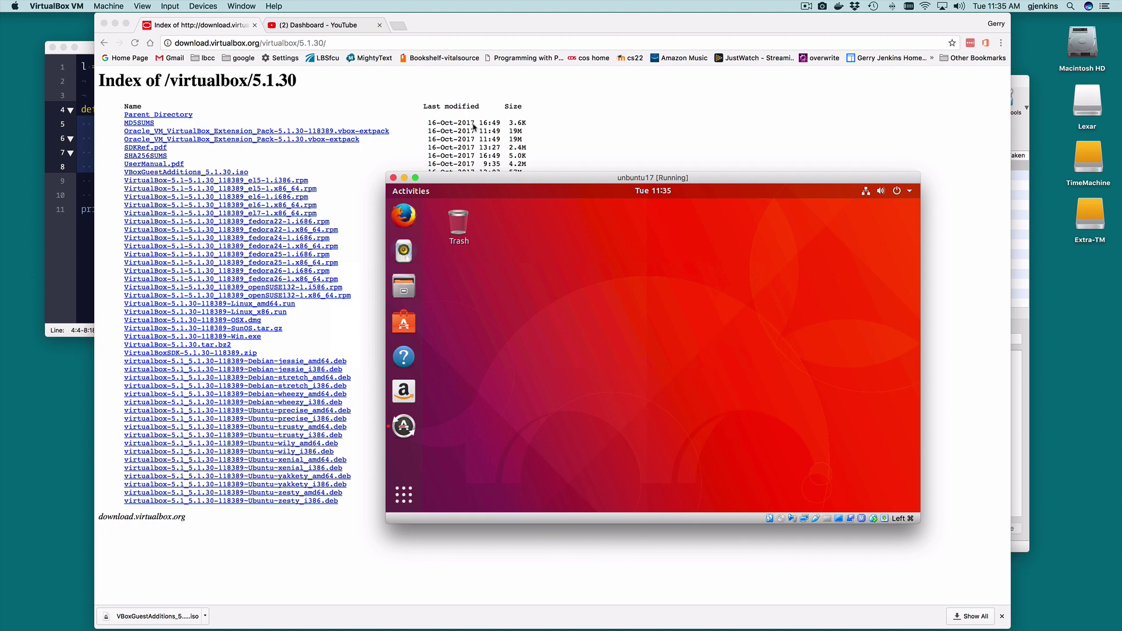
left_click(202, 7)
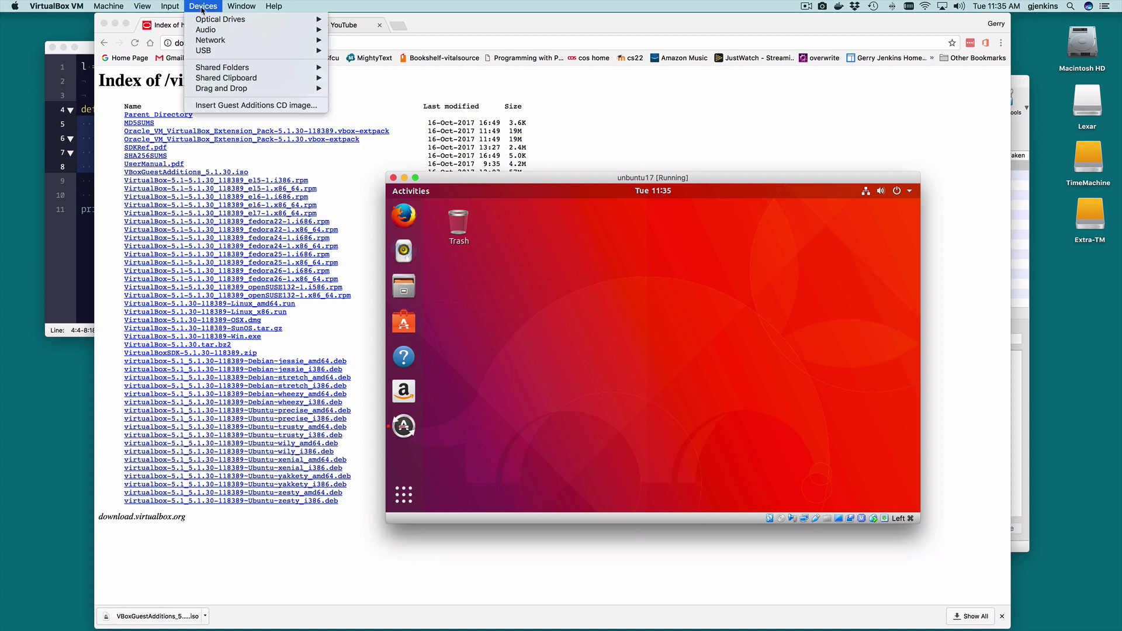
mouse_move(202, 21)
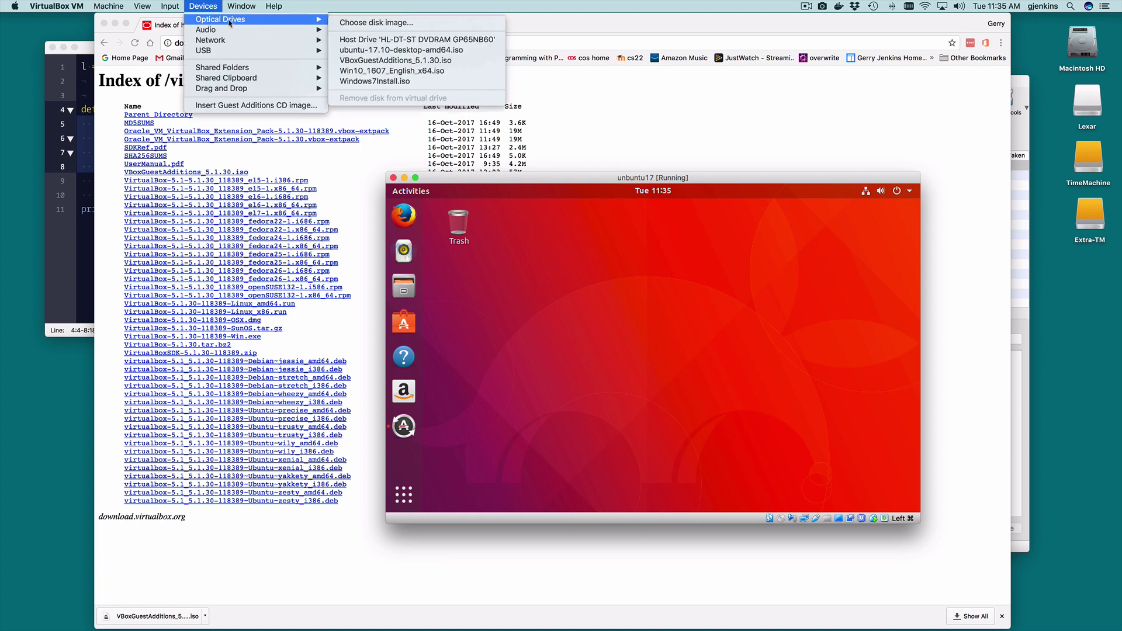
left_click(213, 7)
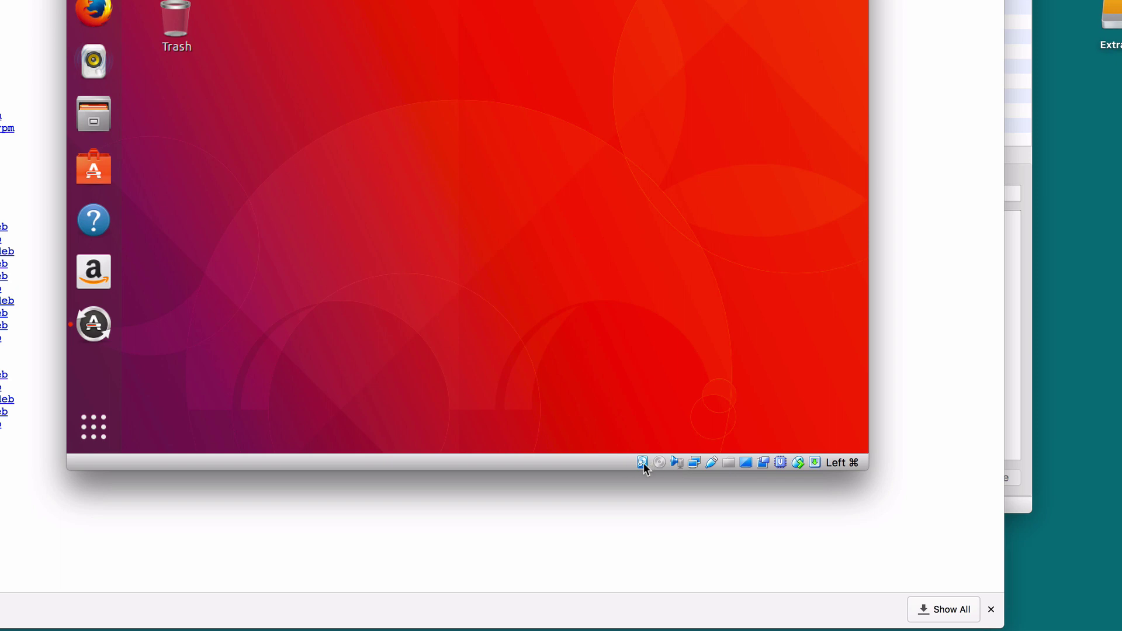
- Insert the VBoxGuestAdditions_5.1.30.iso disk image from the Mac's Downloads folder into the virtual machine's optical drive
mouse_move(643, 461)
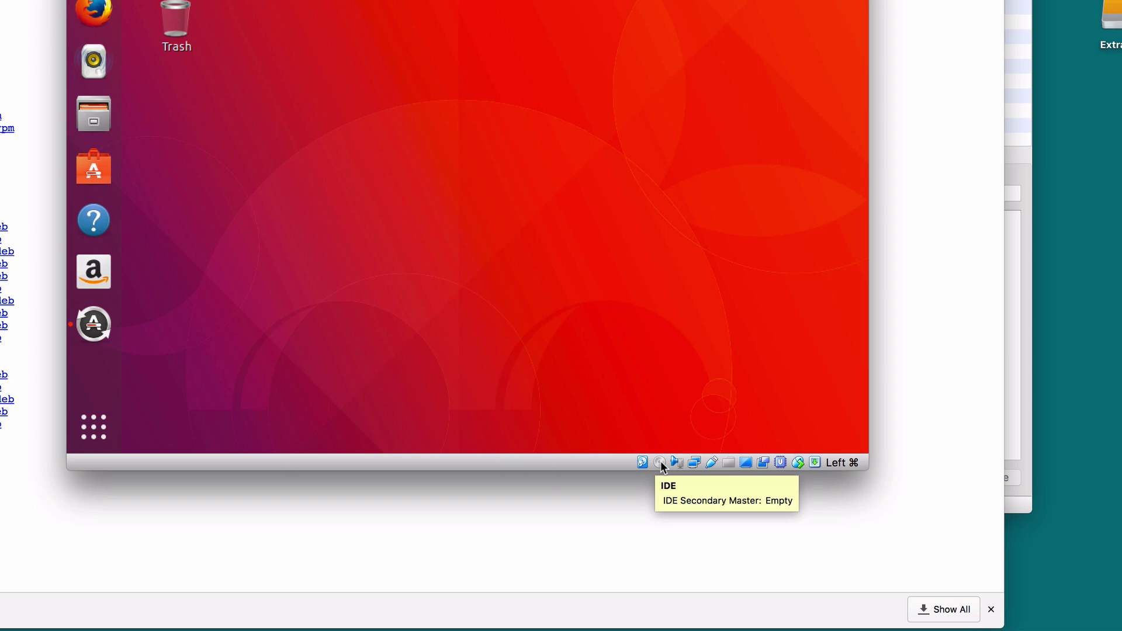
left_click(660, 462)
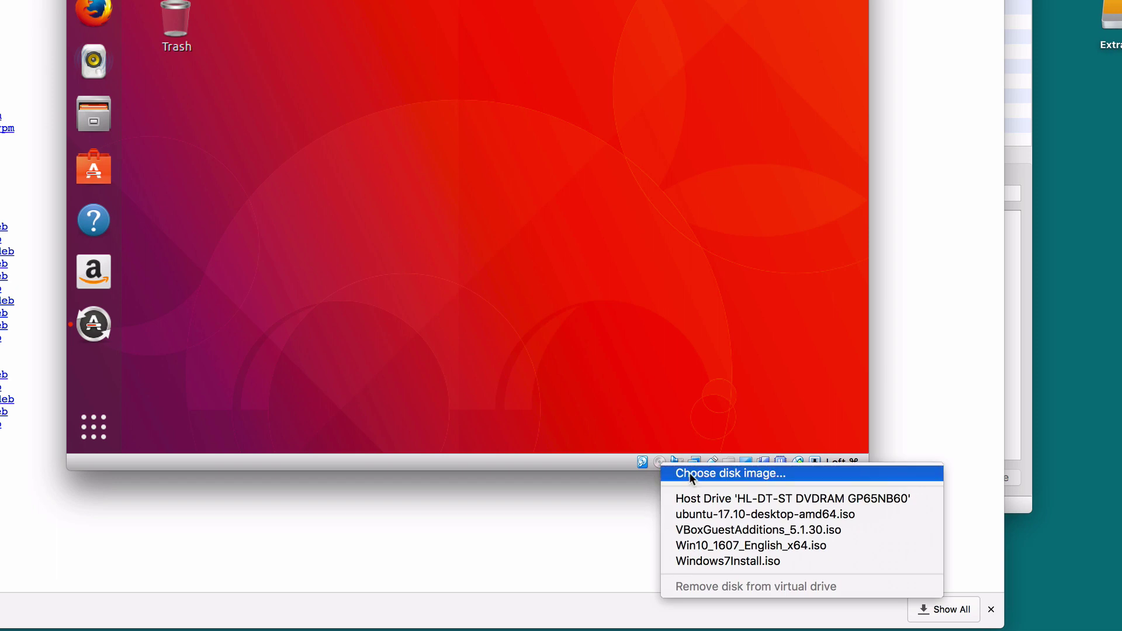
left_click(689, 472)
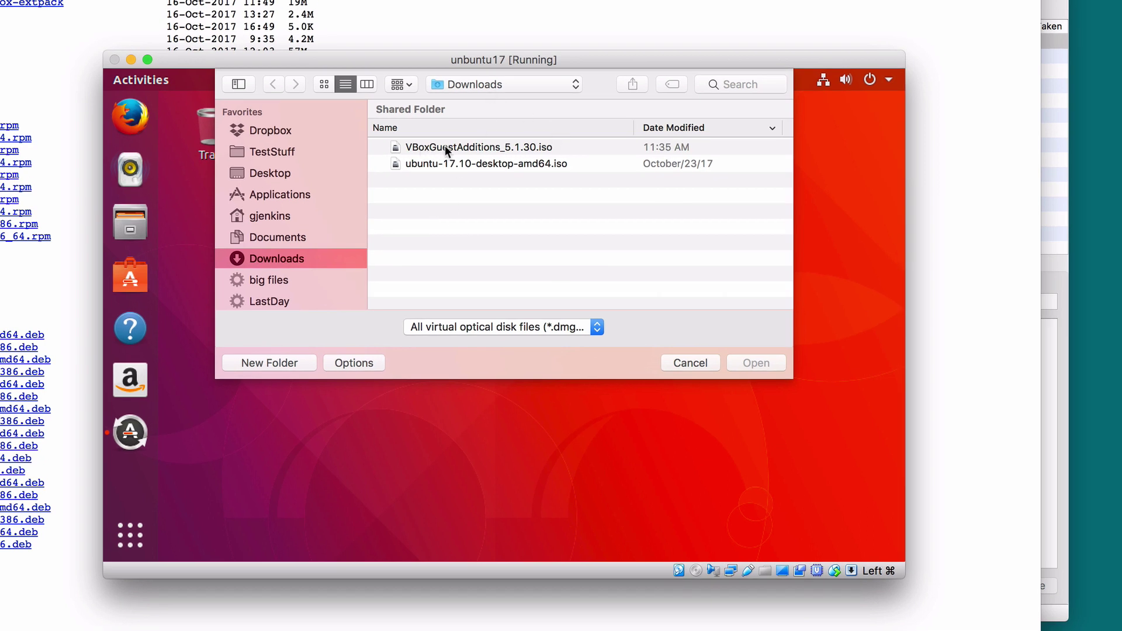
left_click(526, 149)
left_click(758, 364)
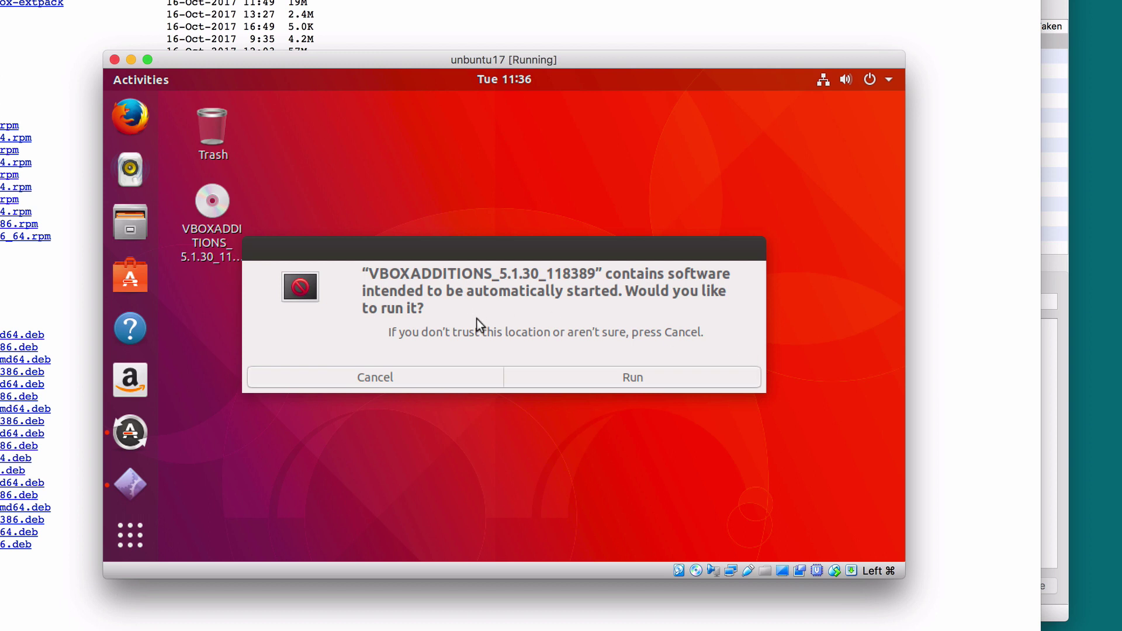
- Run the Guest Additions installer from the inserted disc, authenticate with the account password and close the installer's terminal window
left_click(637, 375)
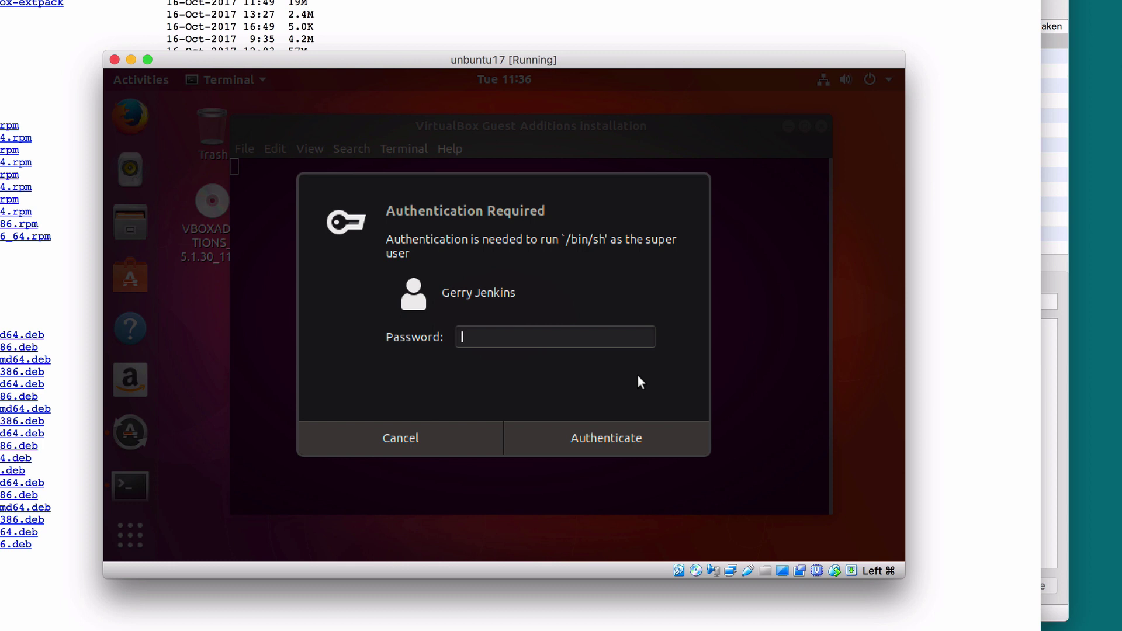
type("****")
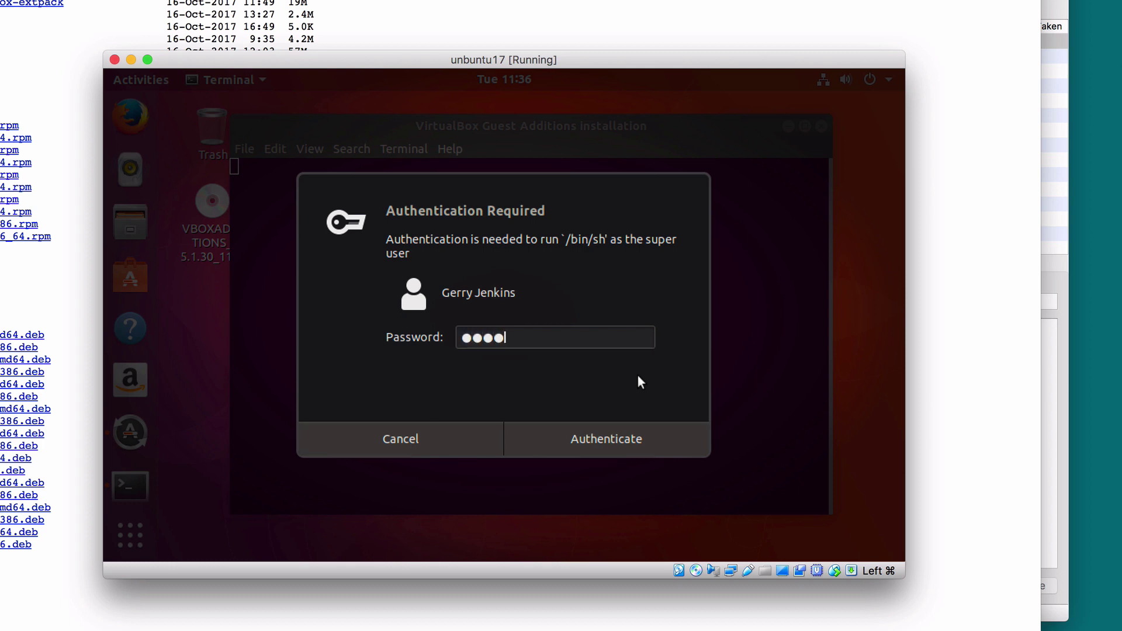
key("Return")
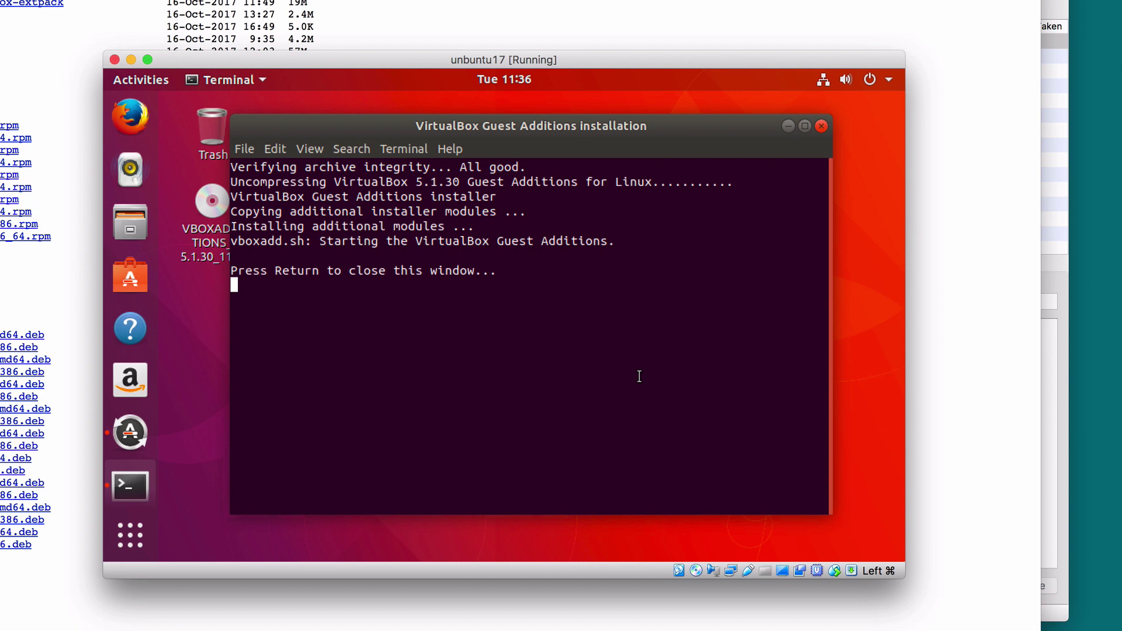
key("Return")
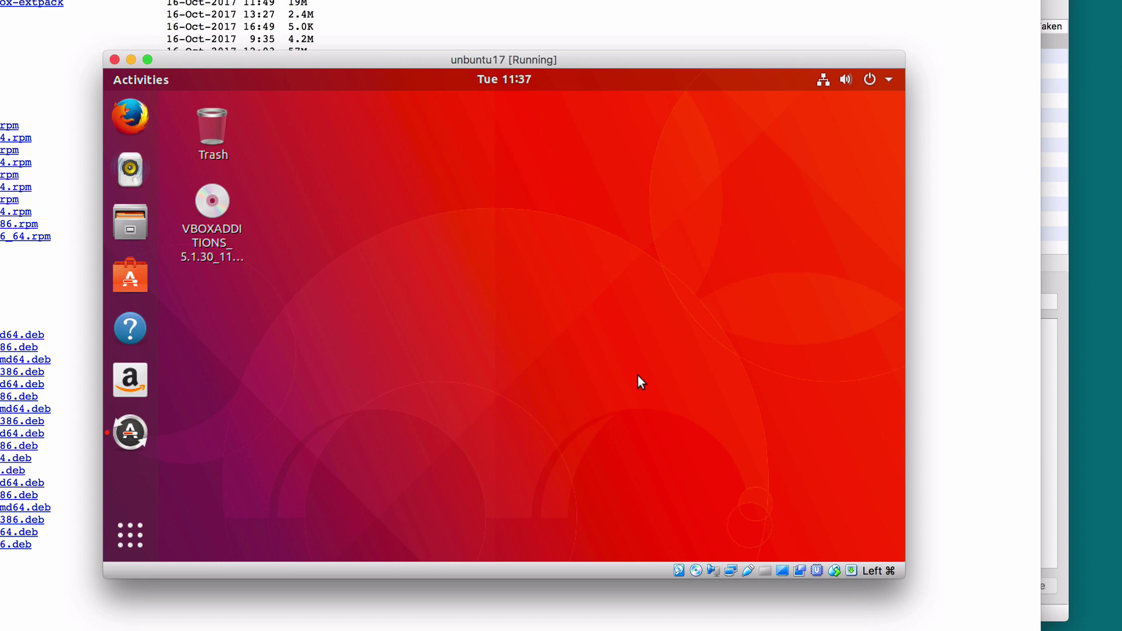
- Power off the Ubuntu virtual machine from within Ubuntu
left_click(866, 82)
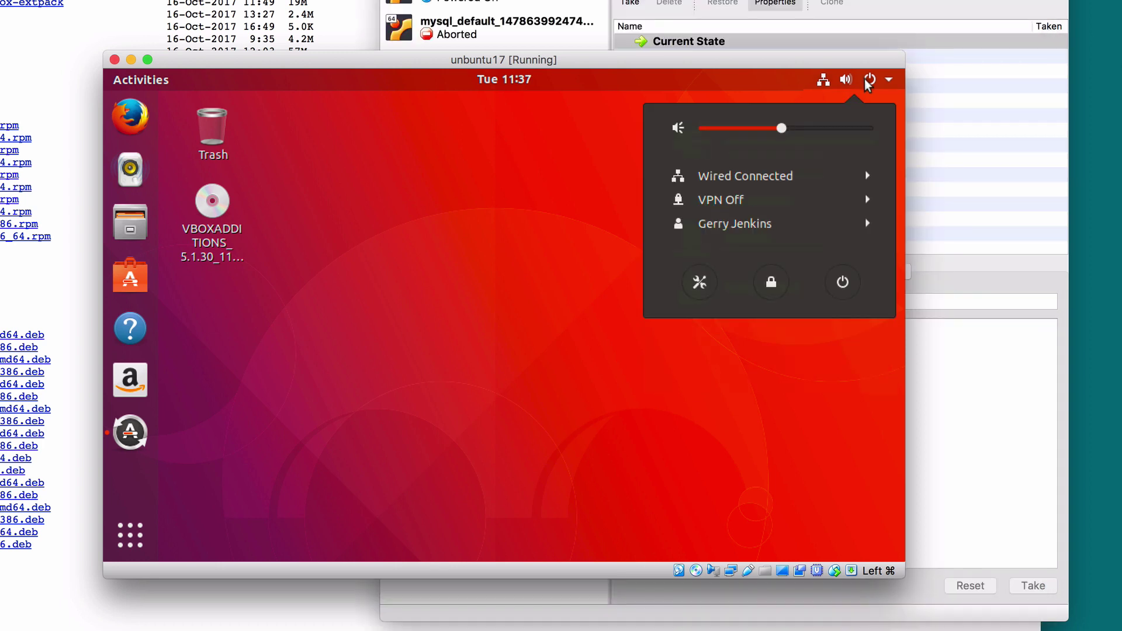
left_click(843, 288)
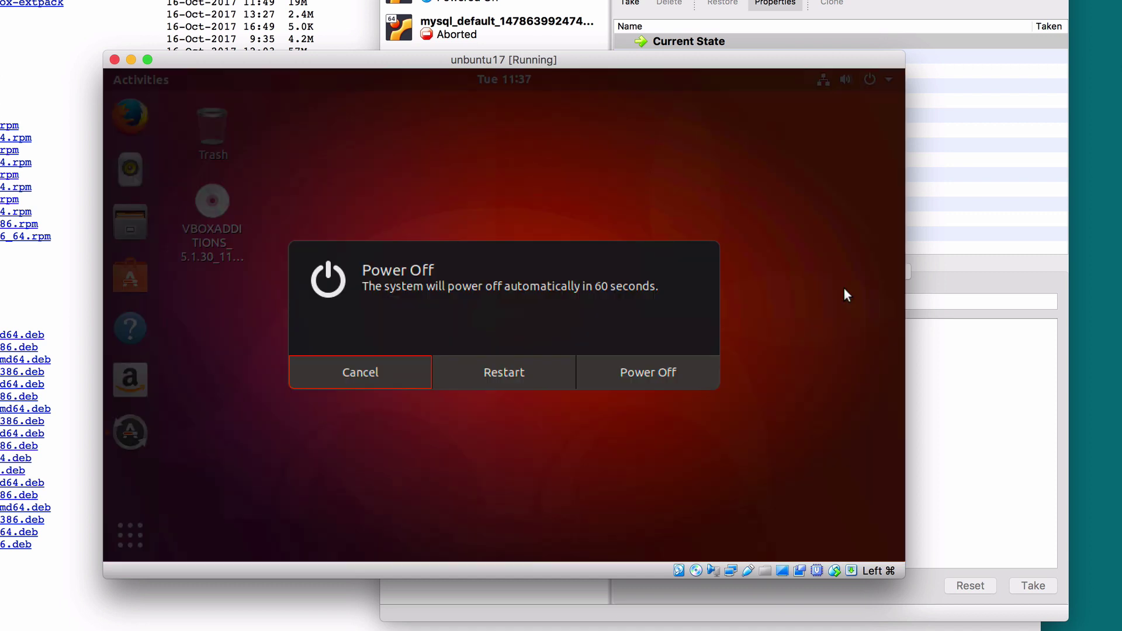
left_click(653, 378)
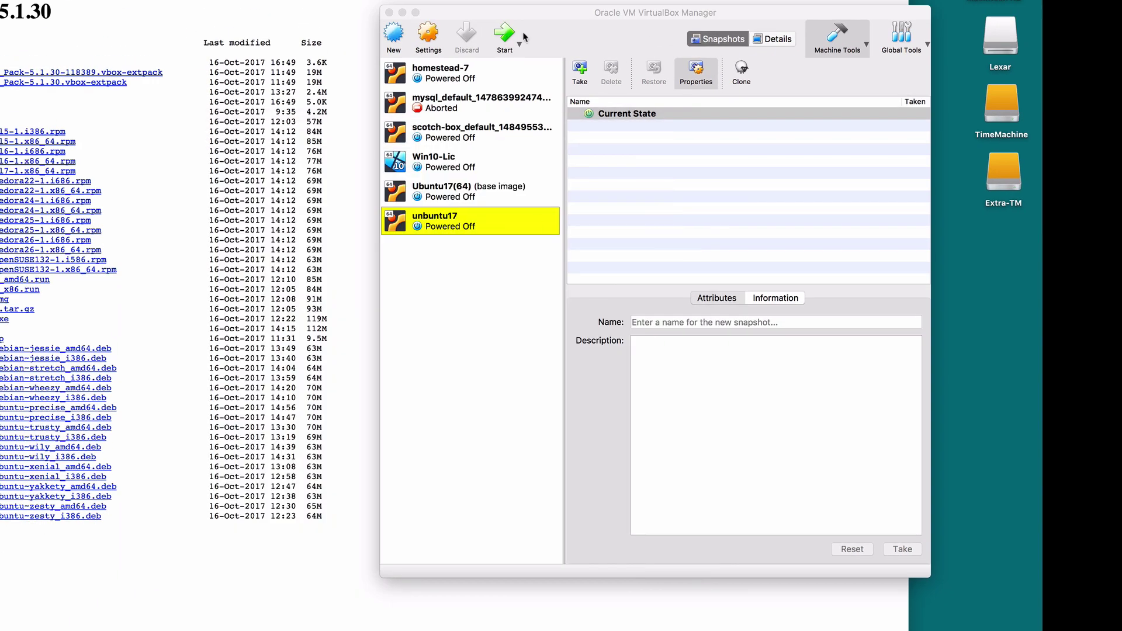
- Set Shared Clipboard to Bidirectional in the advanced general settings of the unbuntu17 machine in VirtualBox Manager
left_click(547, 24)
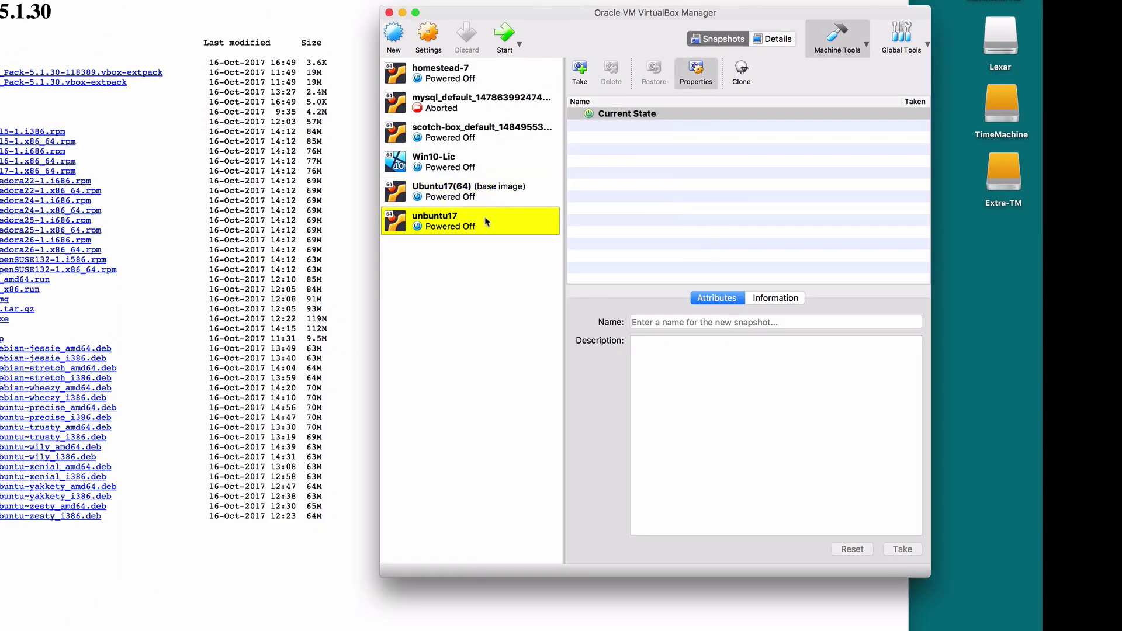
left_click(428, 36)
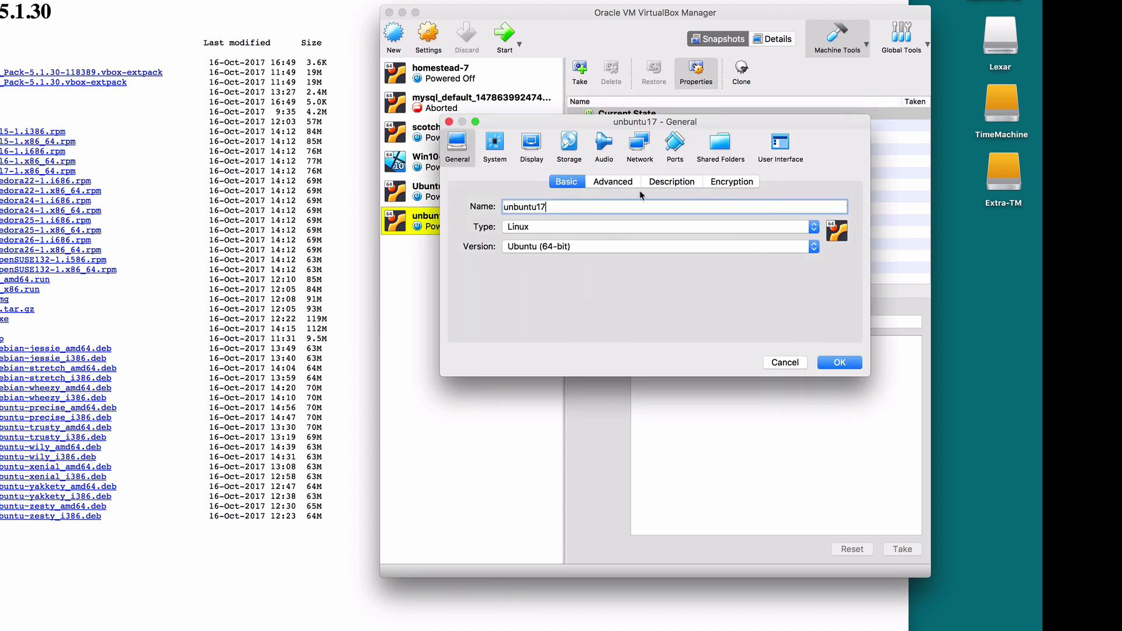
left_click(608, 183)
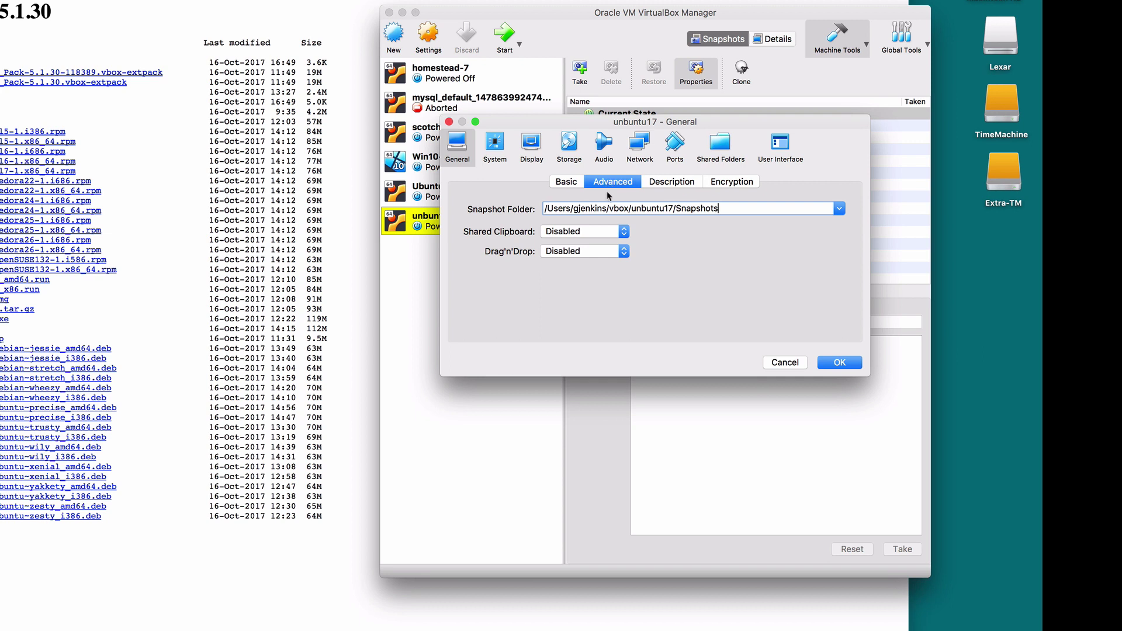
left_click(580, 232)
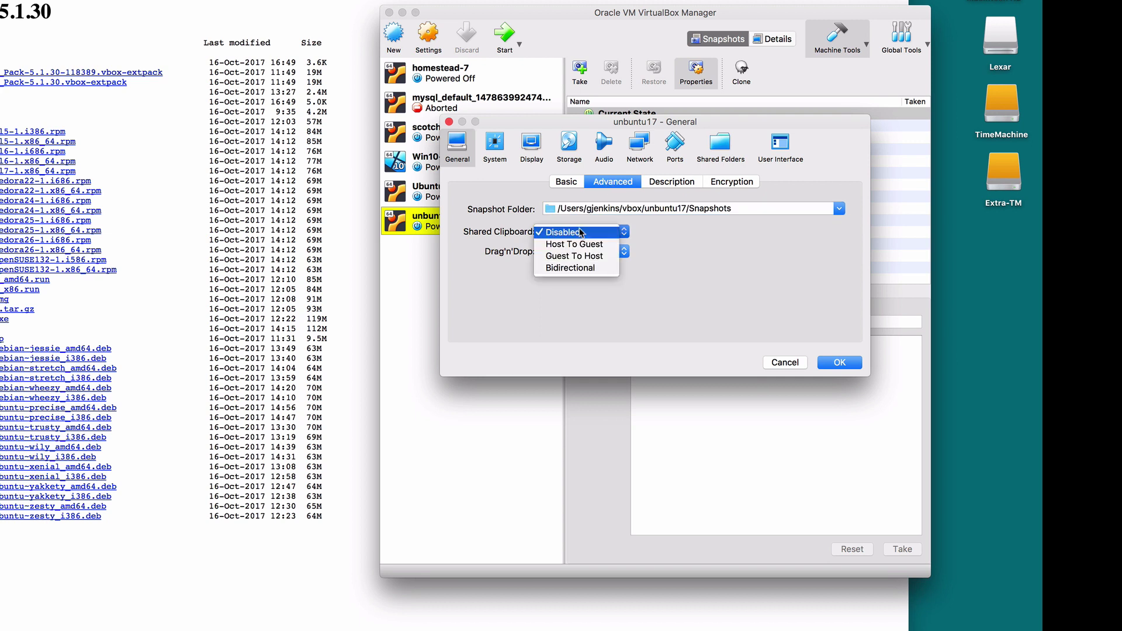
left_click(570, 267)
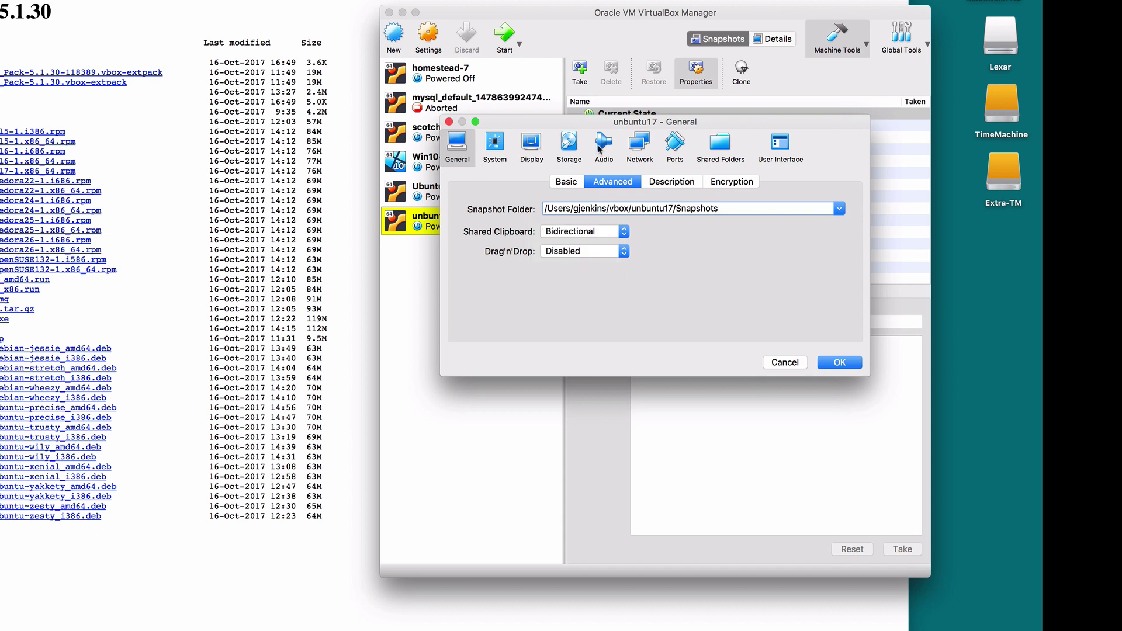
- Add the Mac account's home folder as a shared folder of the unbuntu17 machine with Auto-mount enabled, and save the machine settings
left_click(719, 149)
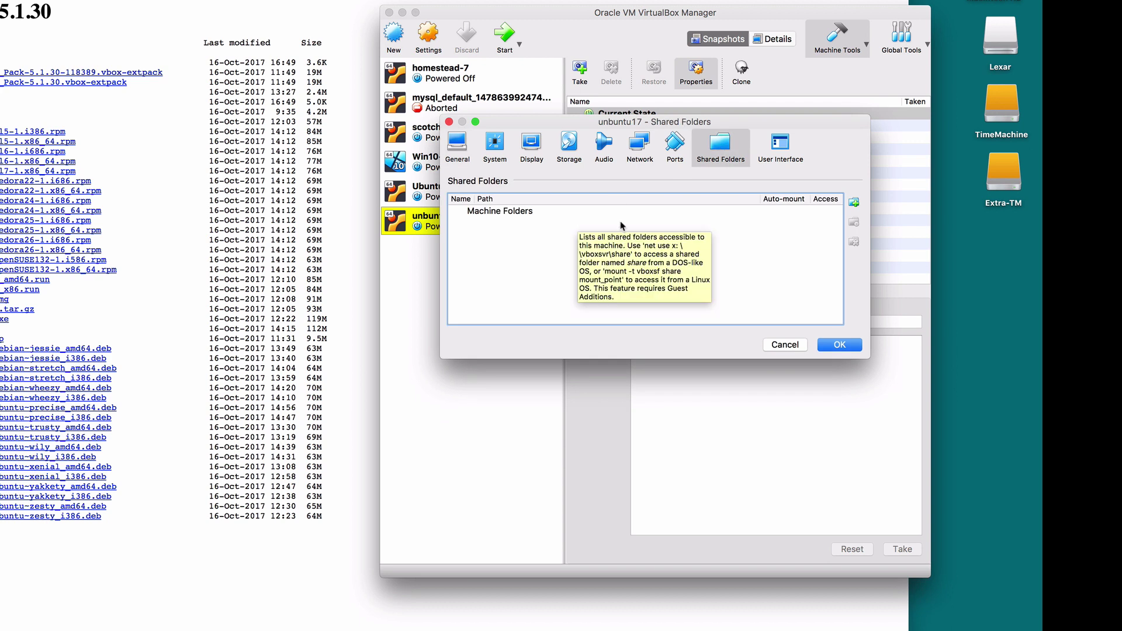
left_click(854, 204)
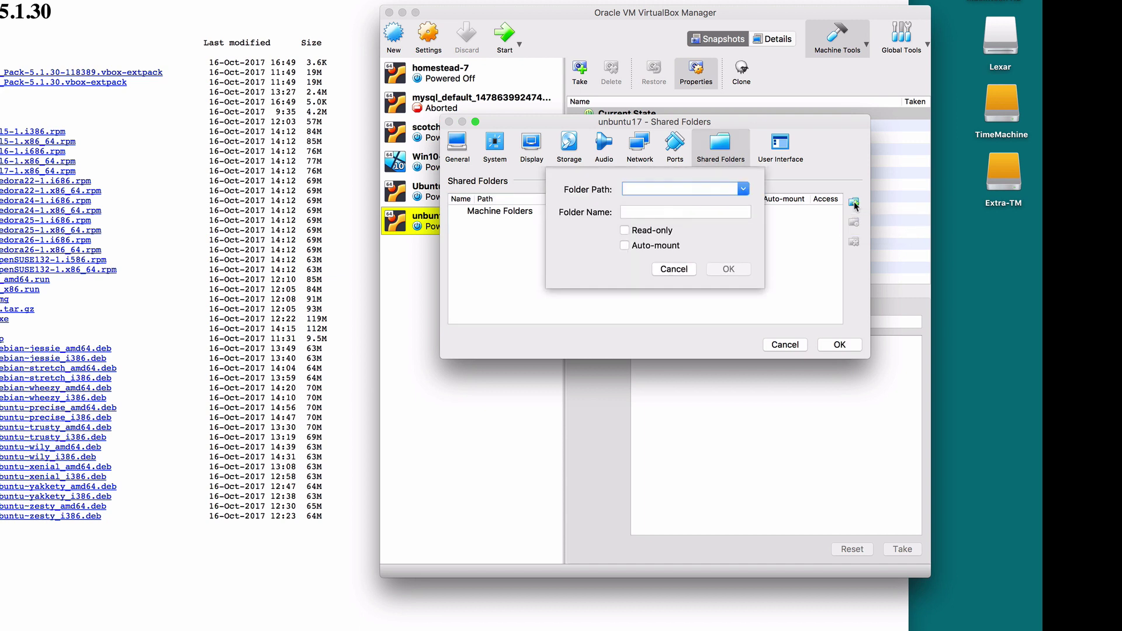
left_click(744, 189)
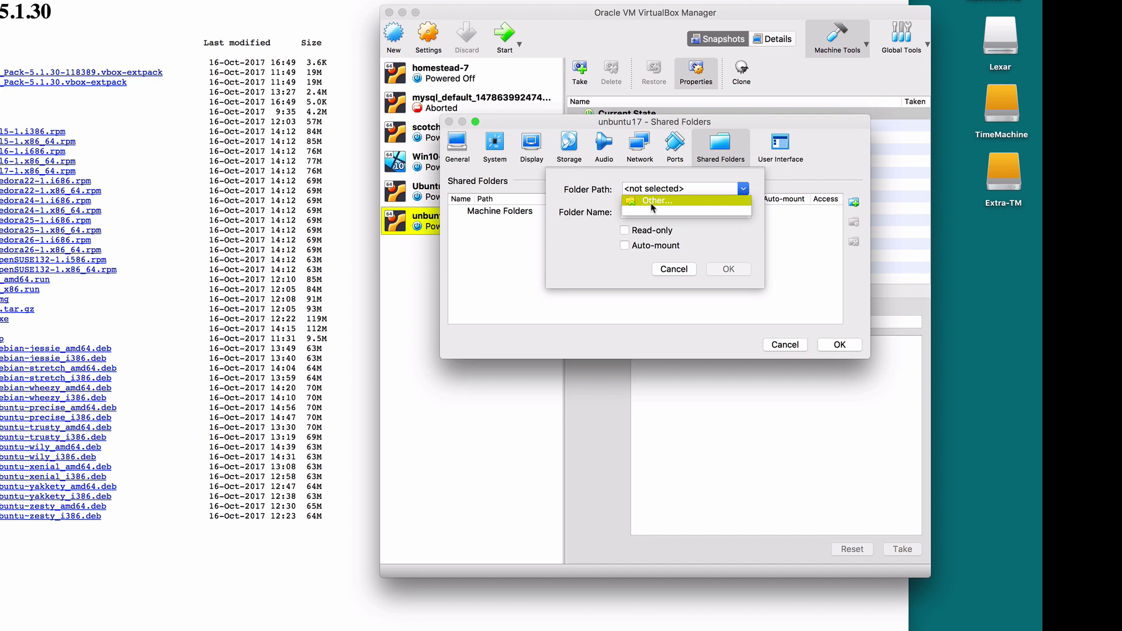
left_click(652, 203)
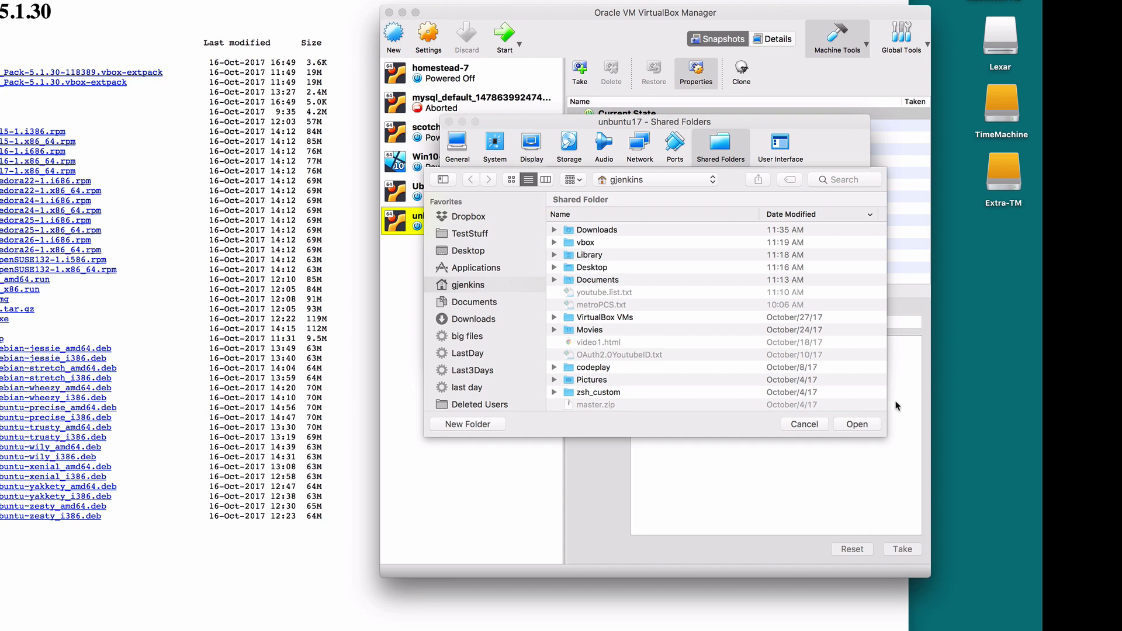
left_click(858, 425)
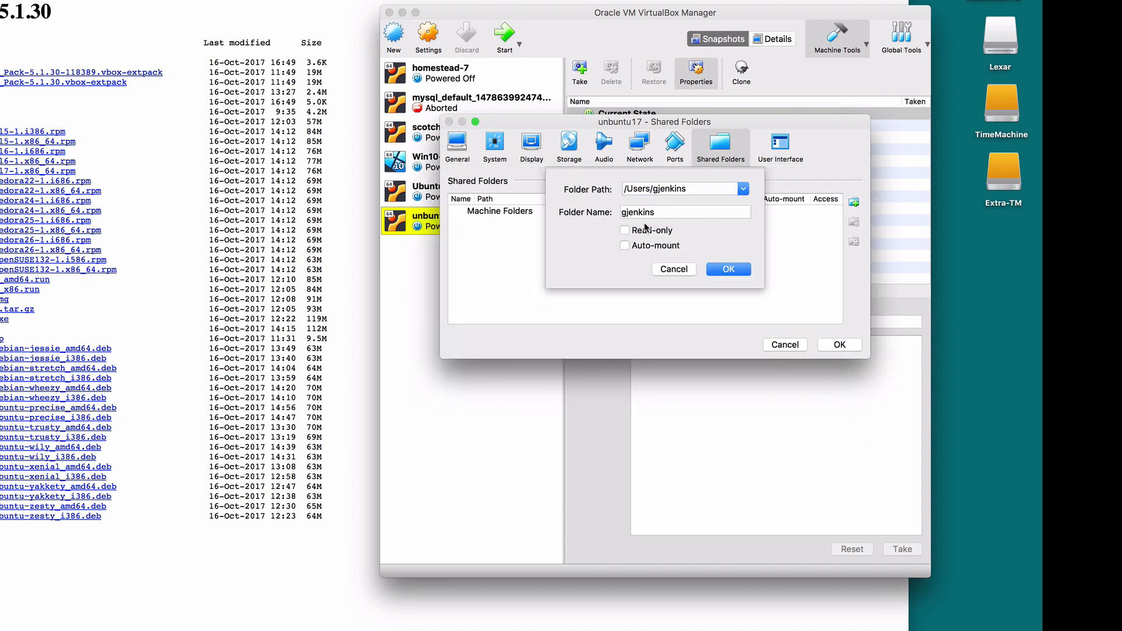
left_click(625, 246)
left_click(739, 269)
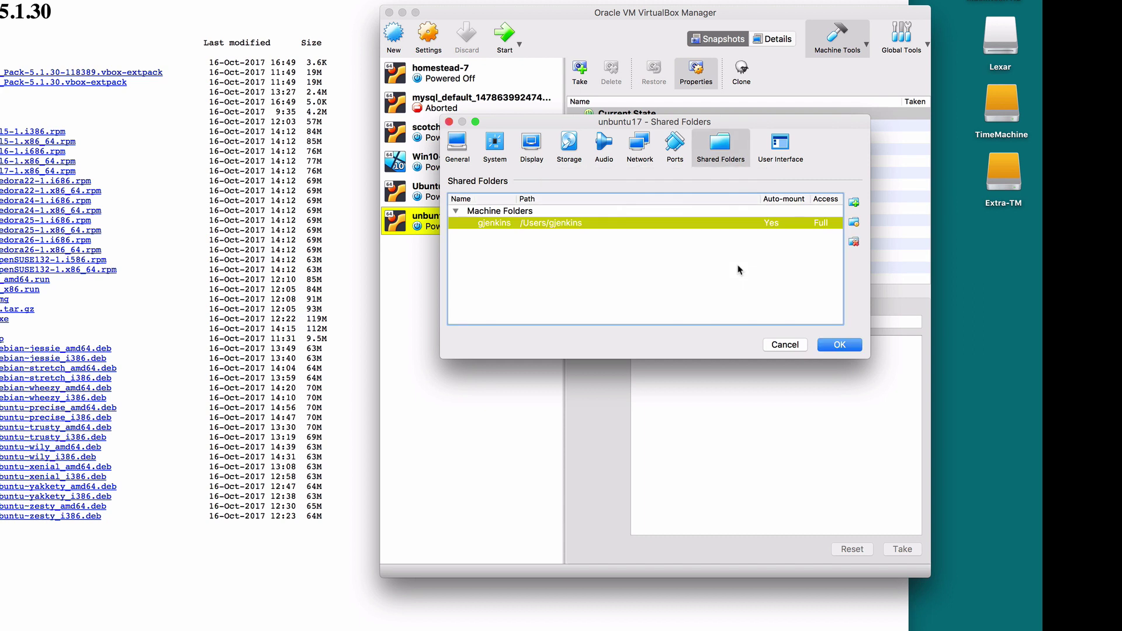
left_click(837, 344)
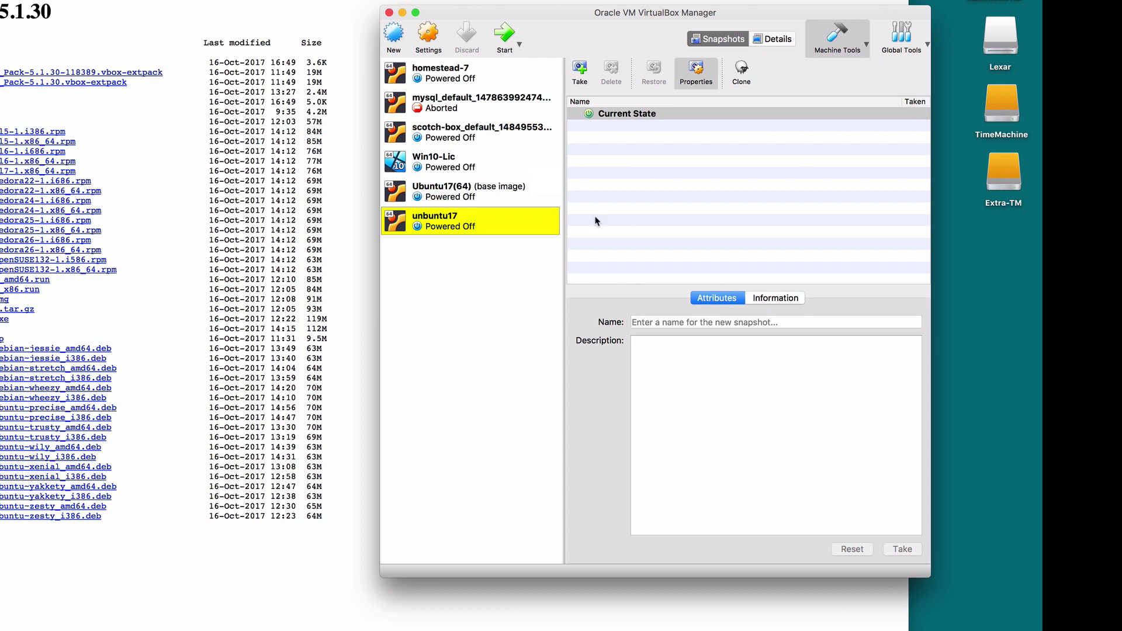
- Start the unbuntu17 virtual machine and enlarge its window slightly once the Ubuntu desktop has loaded
double_click(433, 217)
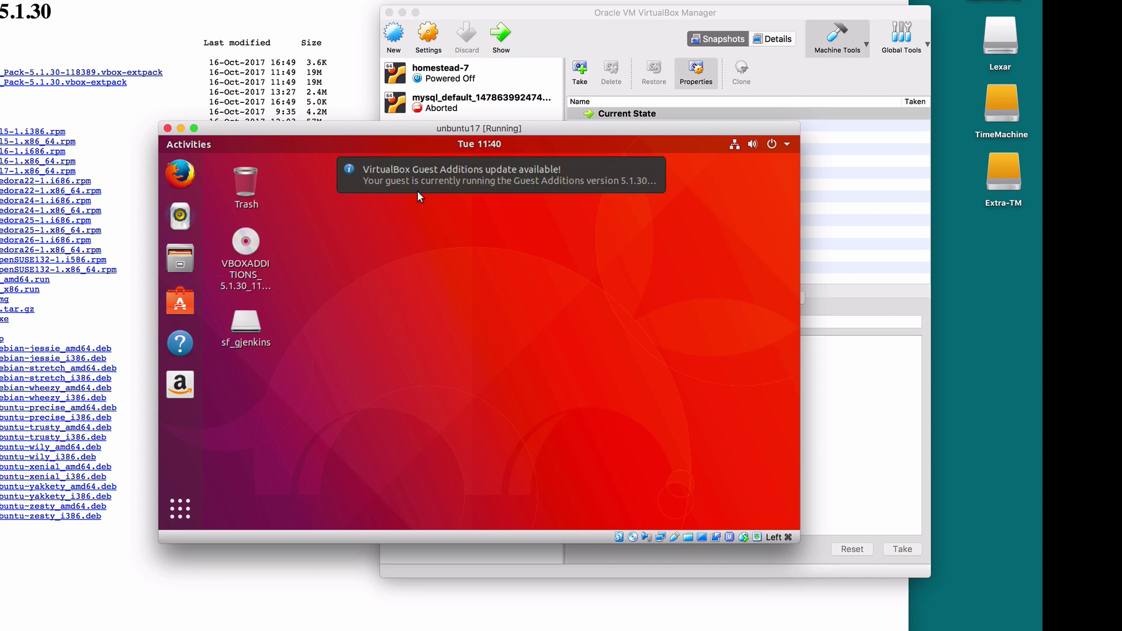
mouse_move(380, 170)
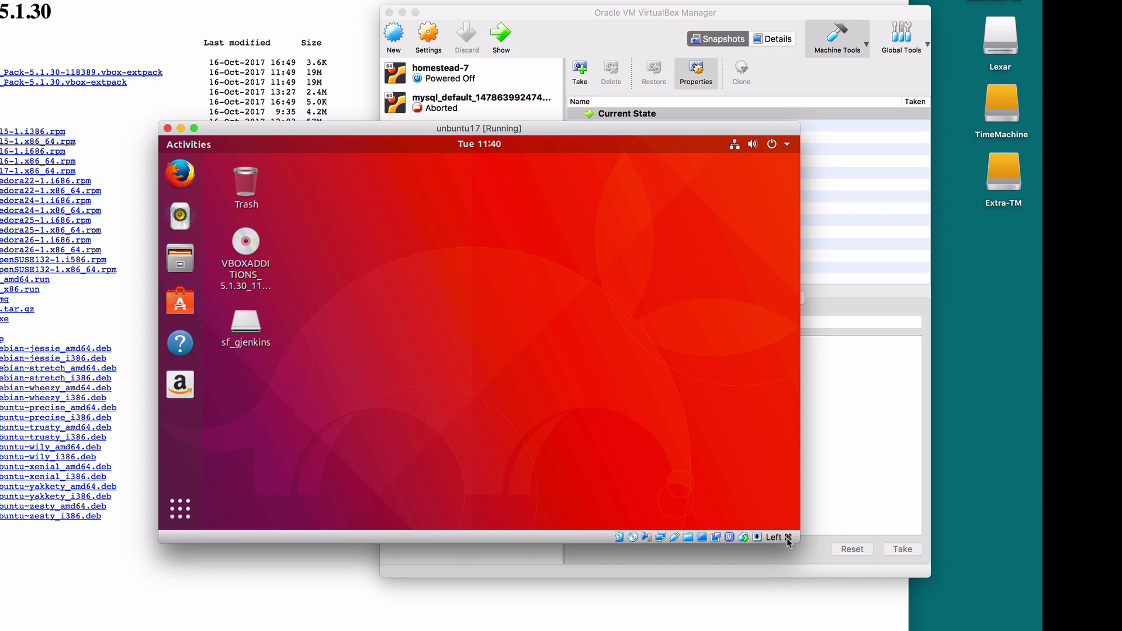
mouse_move(789, 541)
left_click_drag(154, 119, 111, 78)
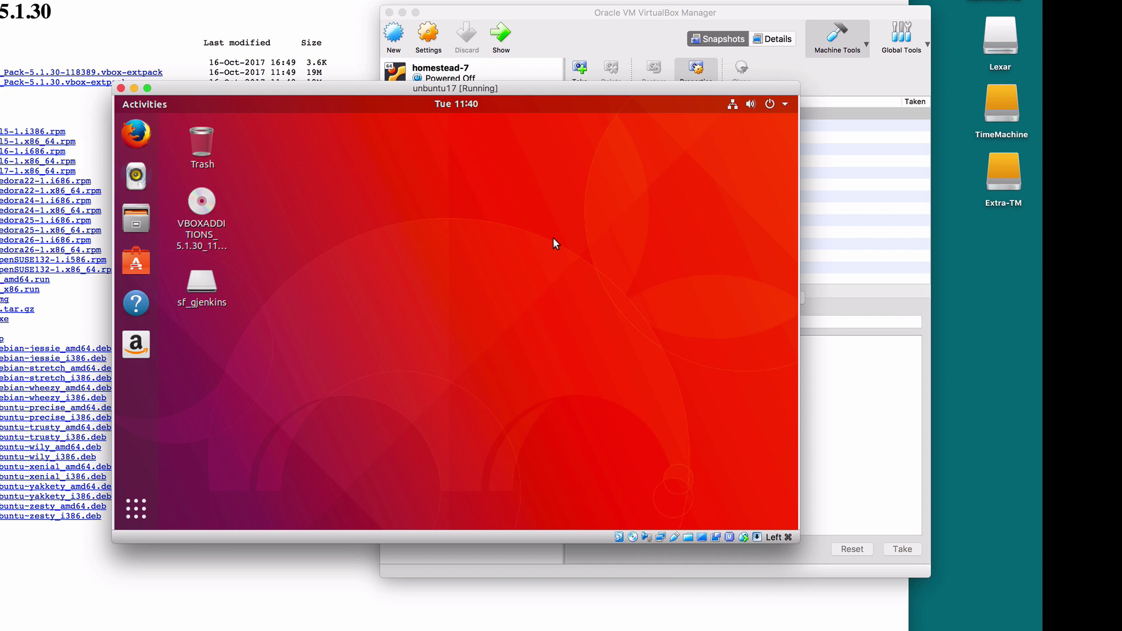
- Switch the running unbuntu17 machine to full-screen mode and return it to windowed mode
key("super+f")
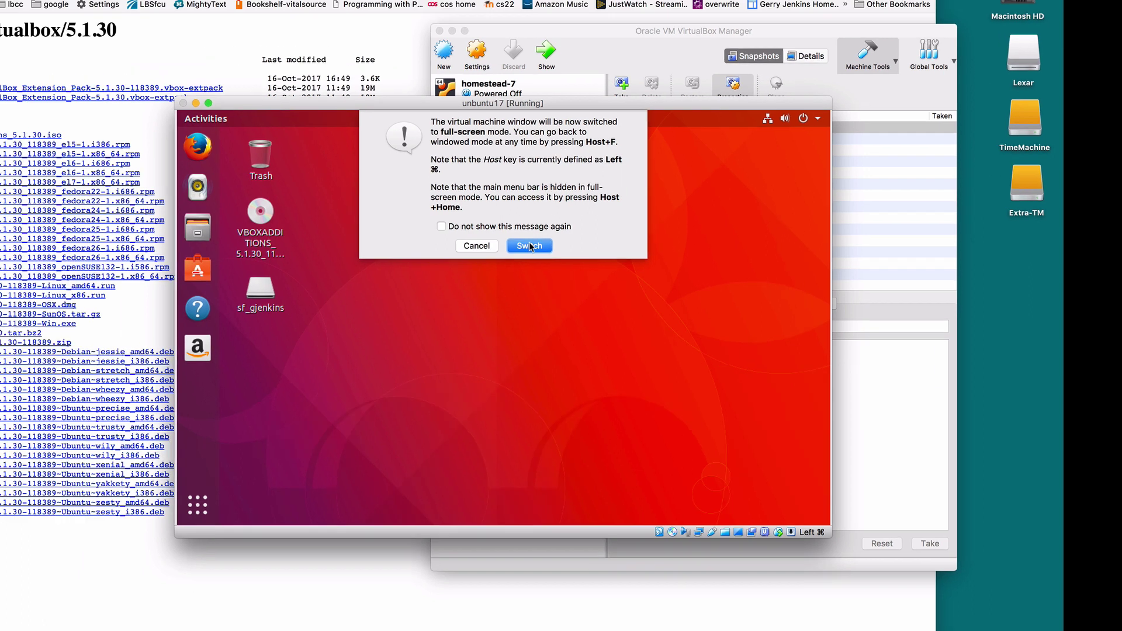
left_click(483, 237)
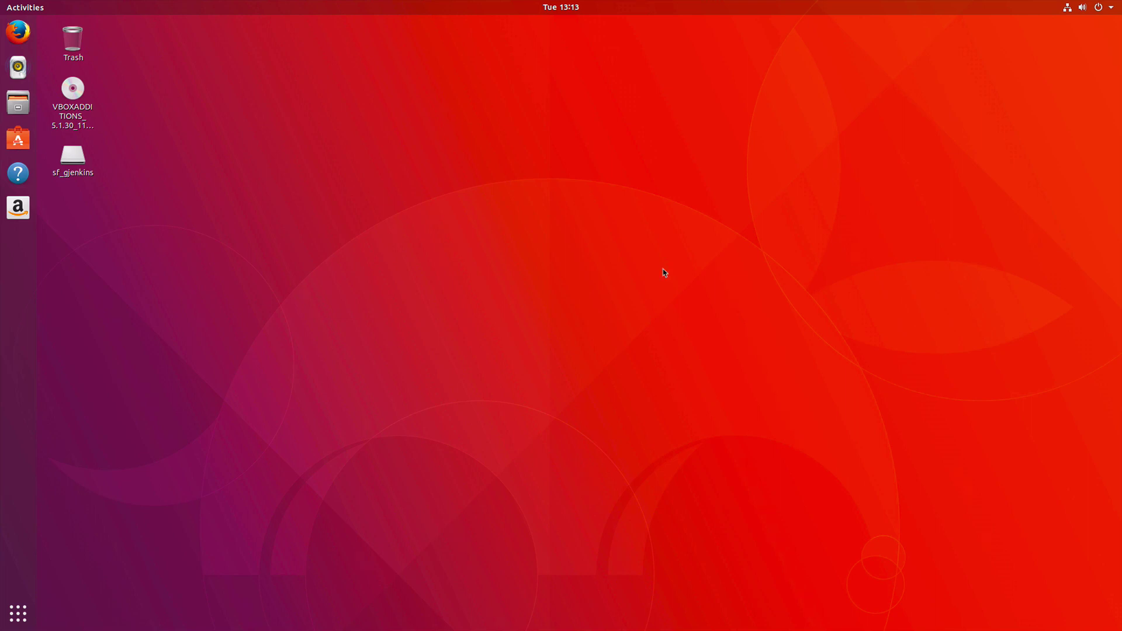
key("super+f")
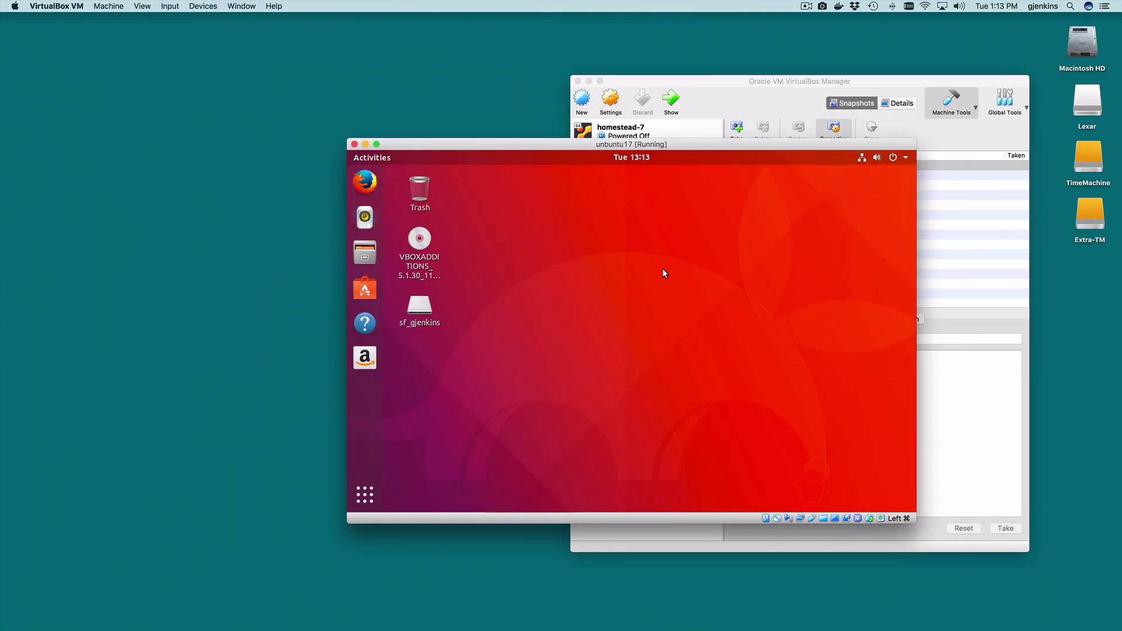